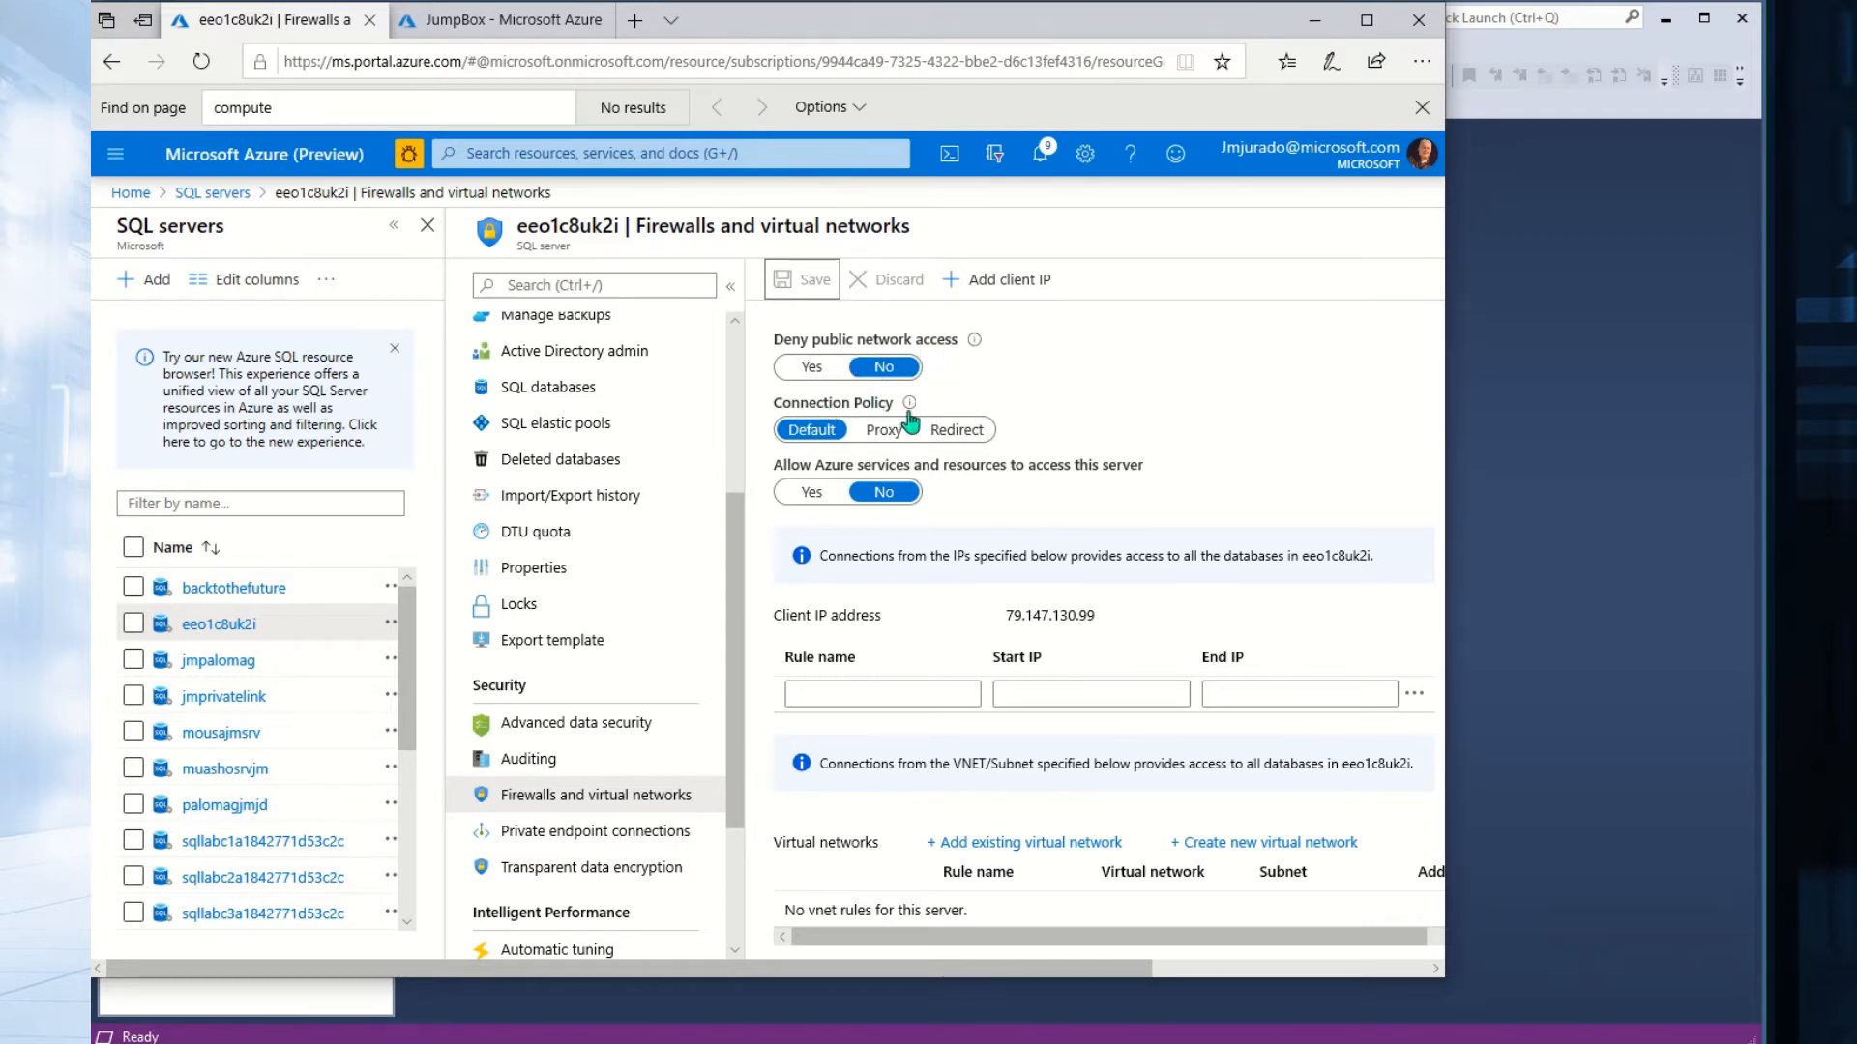
Check the eeo1c8uk2i firewall settings, then go to SSMS's Connect to Server dialog with SQL Server Authentication.
mouse_move(909, 416)
key(alt+Tab)
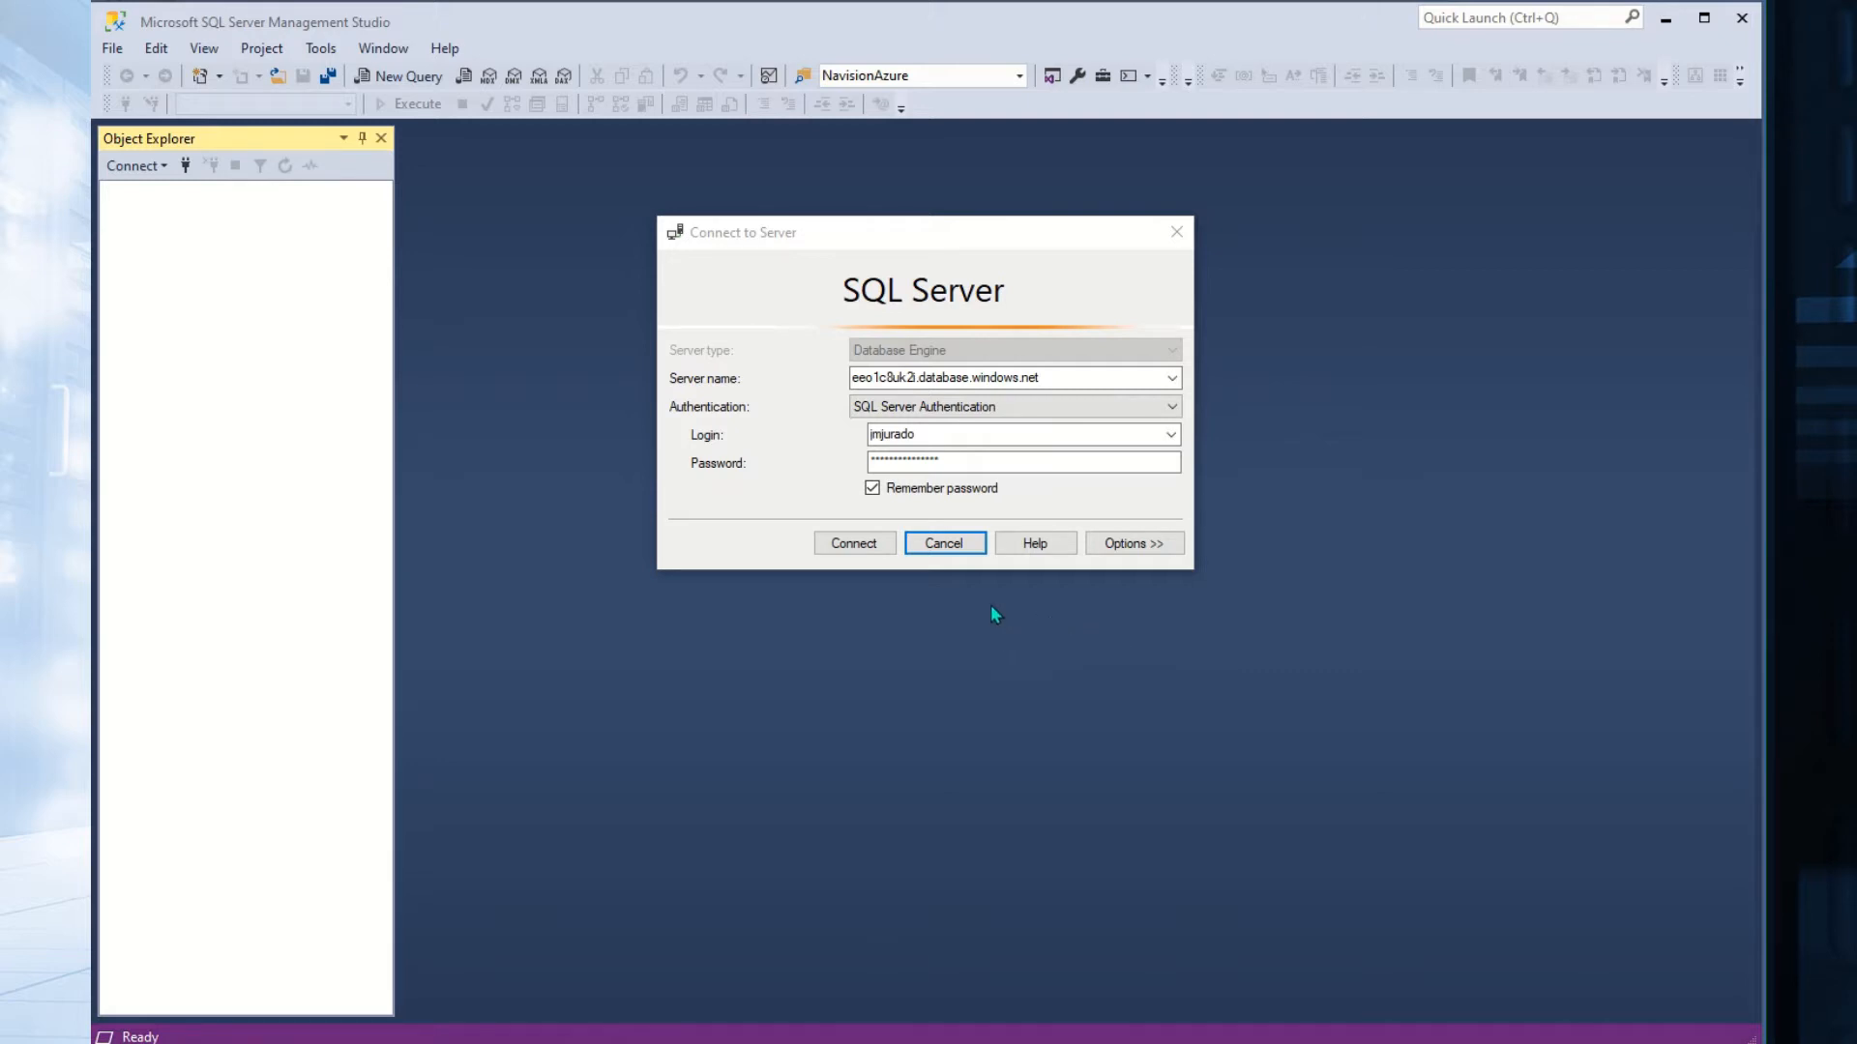
Try connecting to eeo1c8uk2i, move the New Firewall Rule prompt aside, and return to the portal.
click(867, 548)
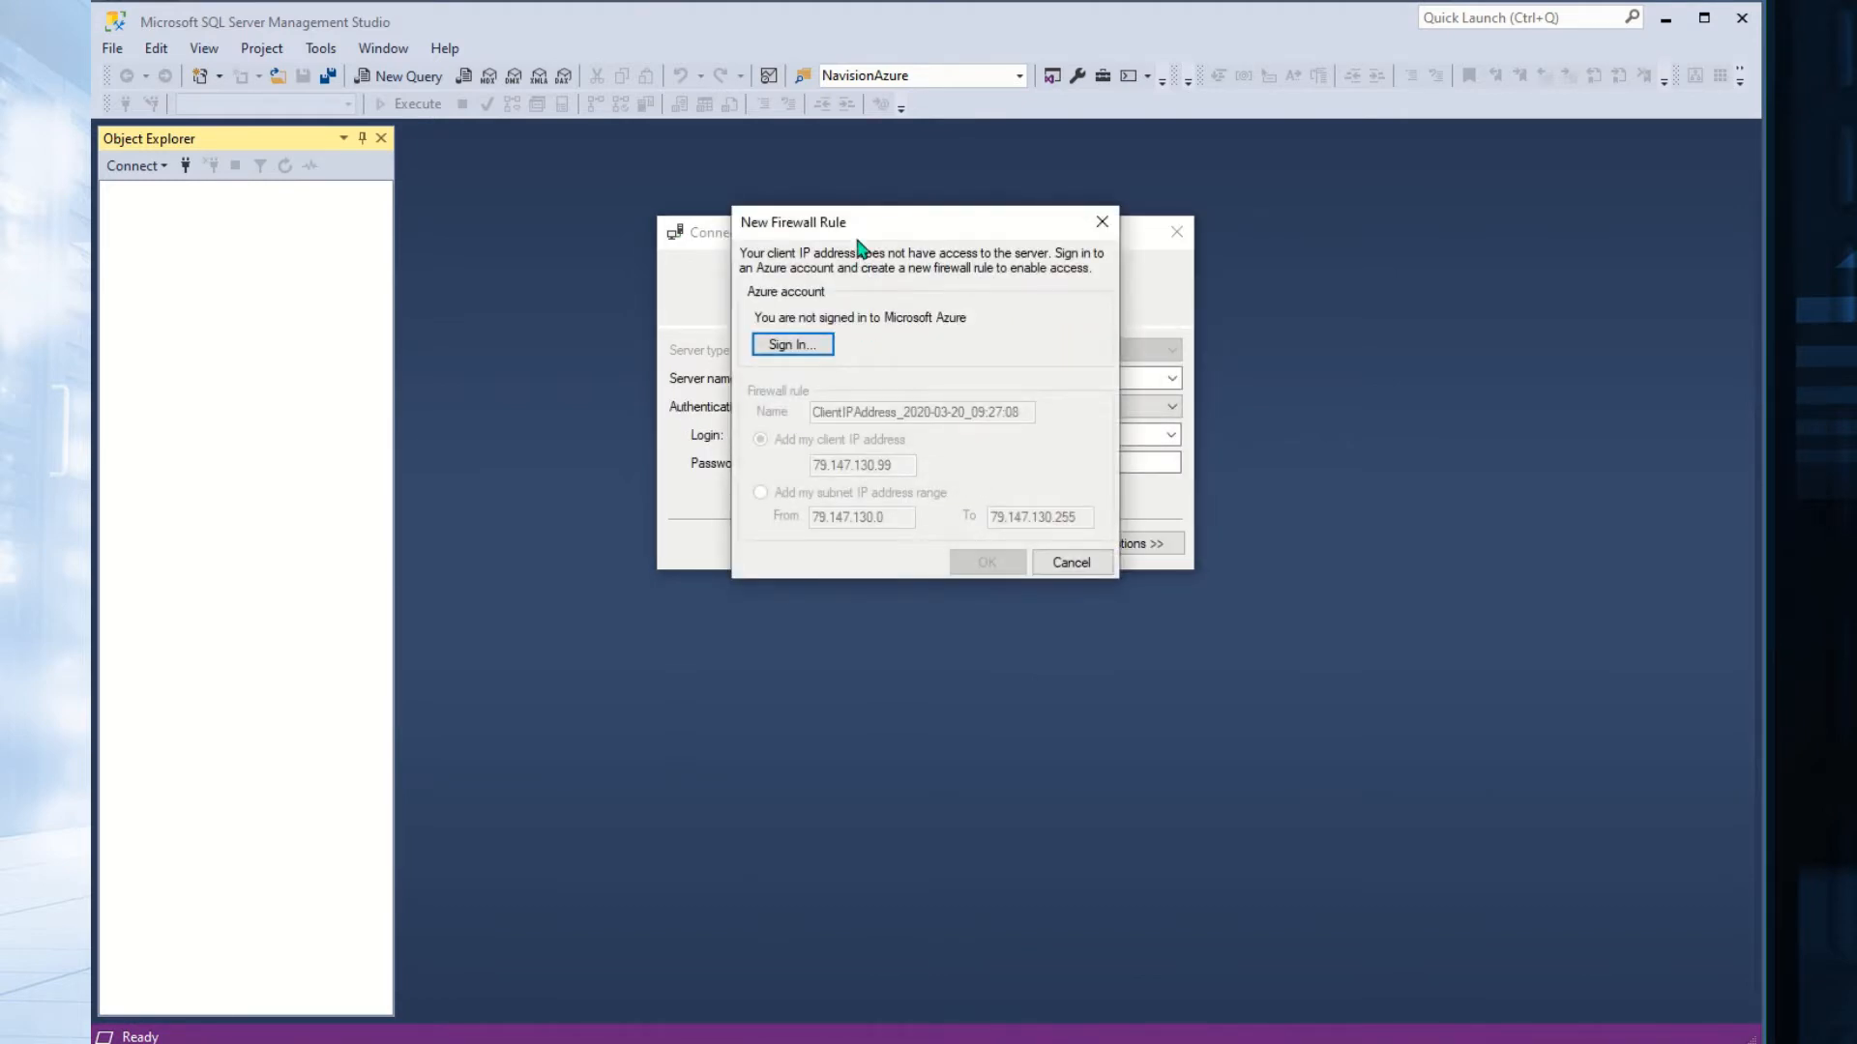
mouse_move(857, 223)
mouse_down()
mouse_move(788, 604)
mouse_move(788, 715)
mouse_move(785, 600)
mouse_up()
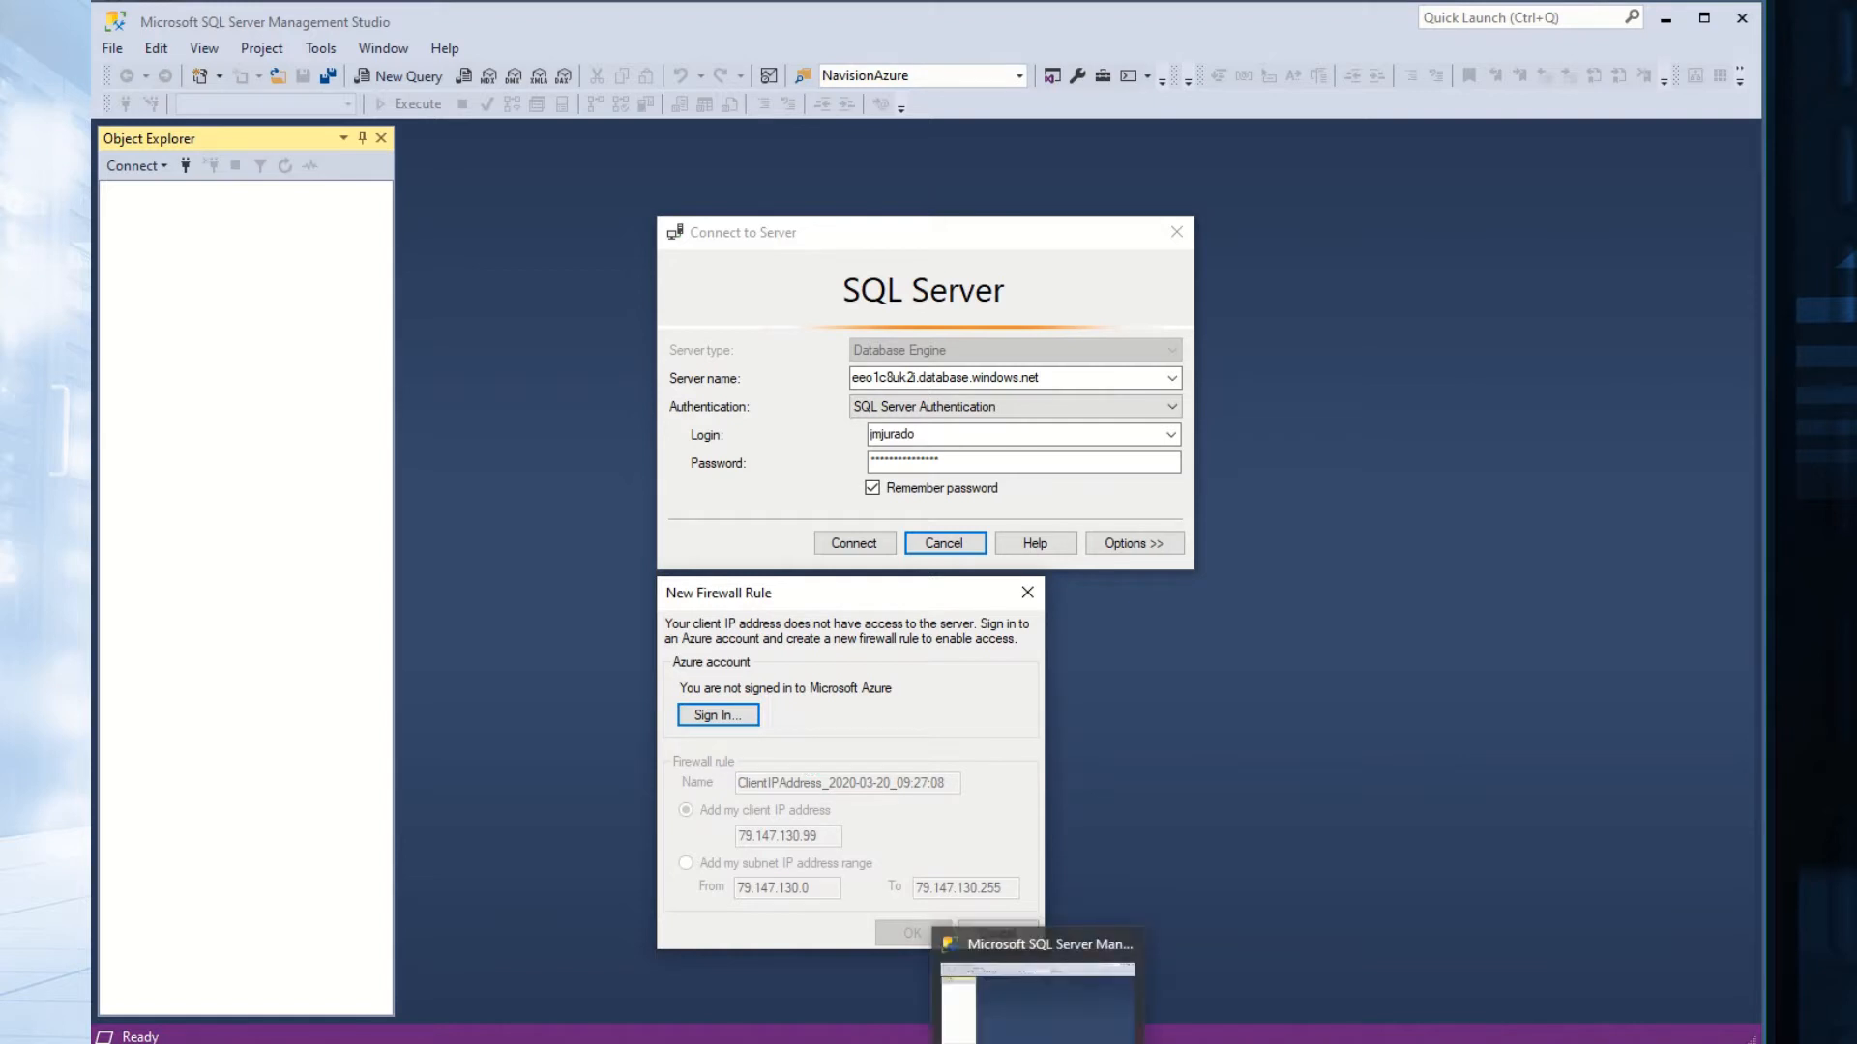
mouse_move(445, 1043)
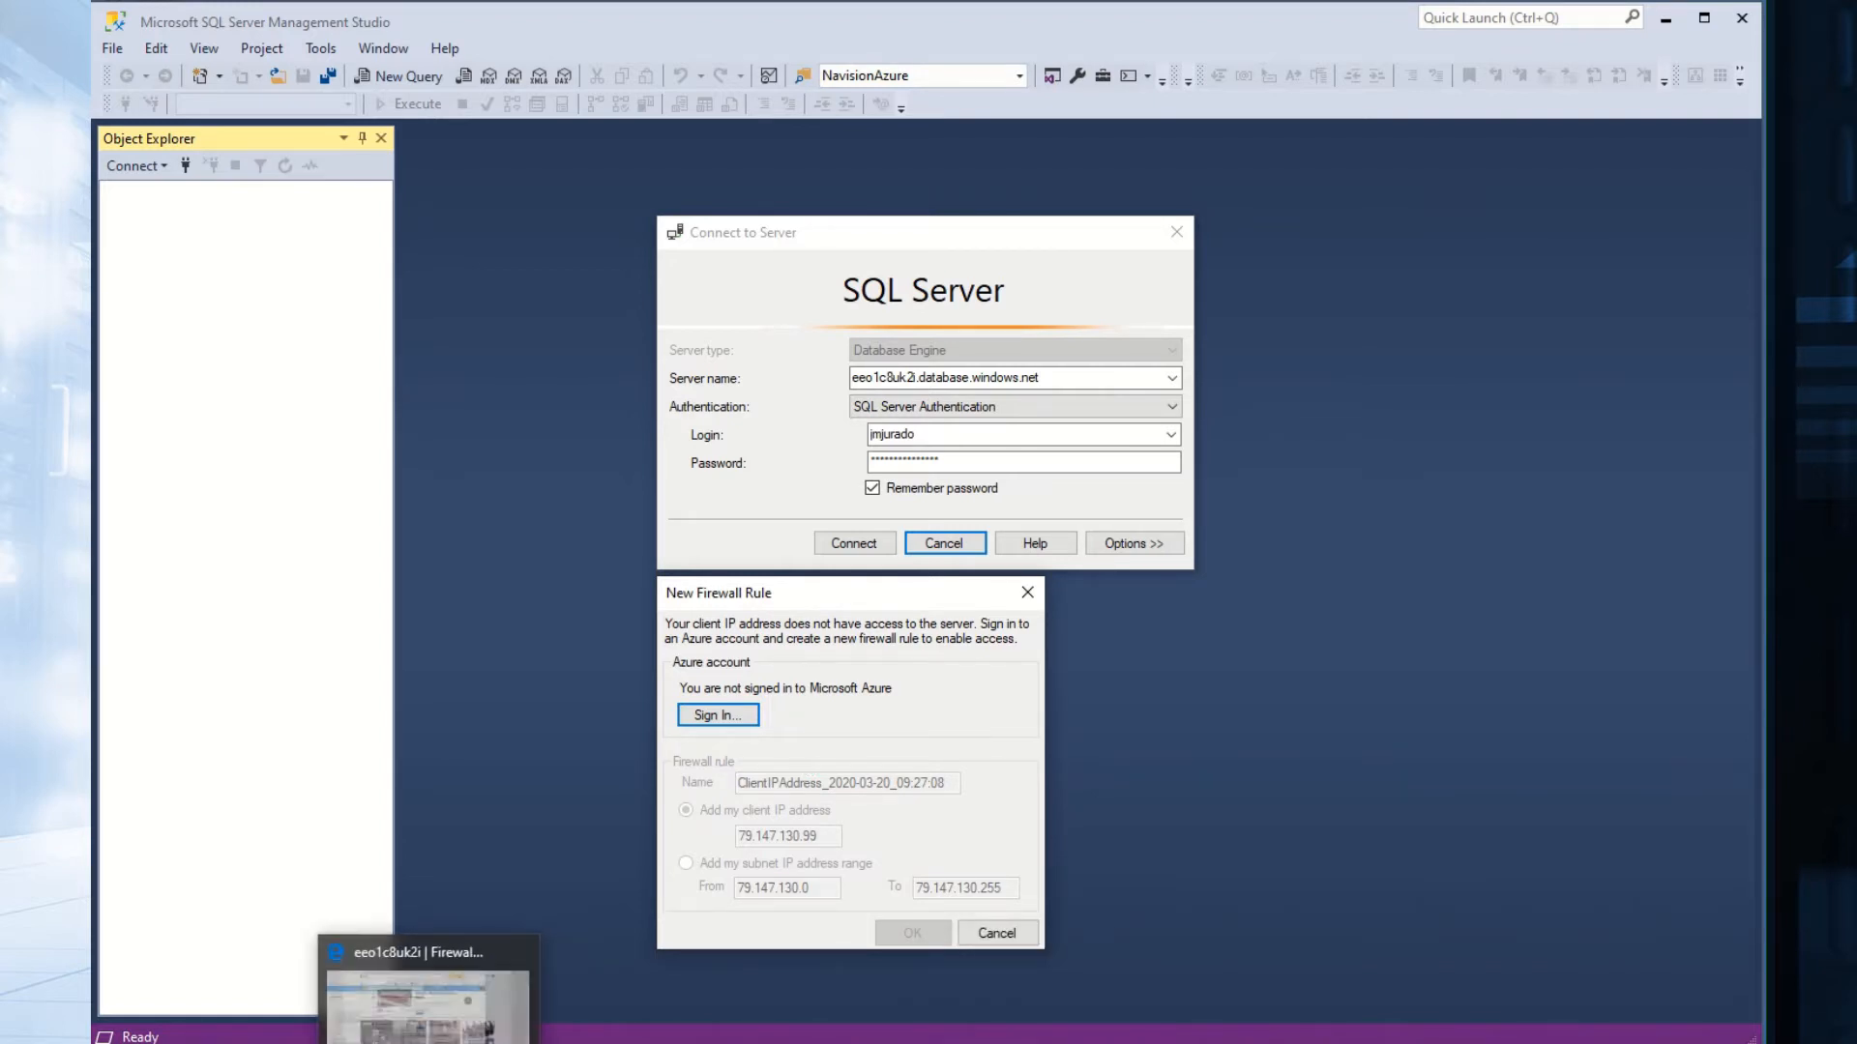
click(444, 1006)
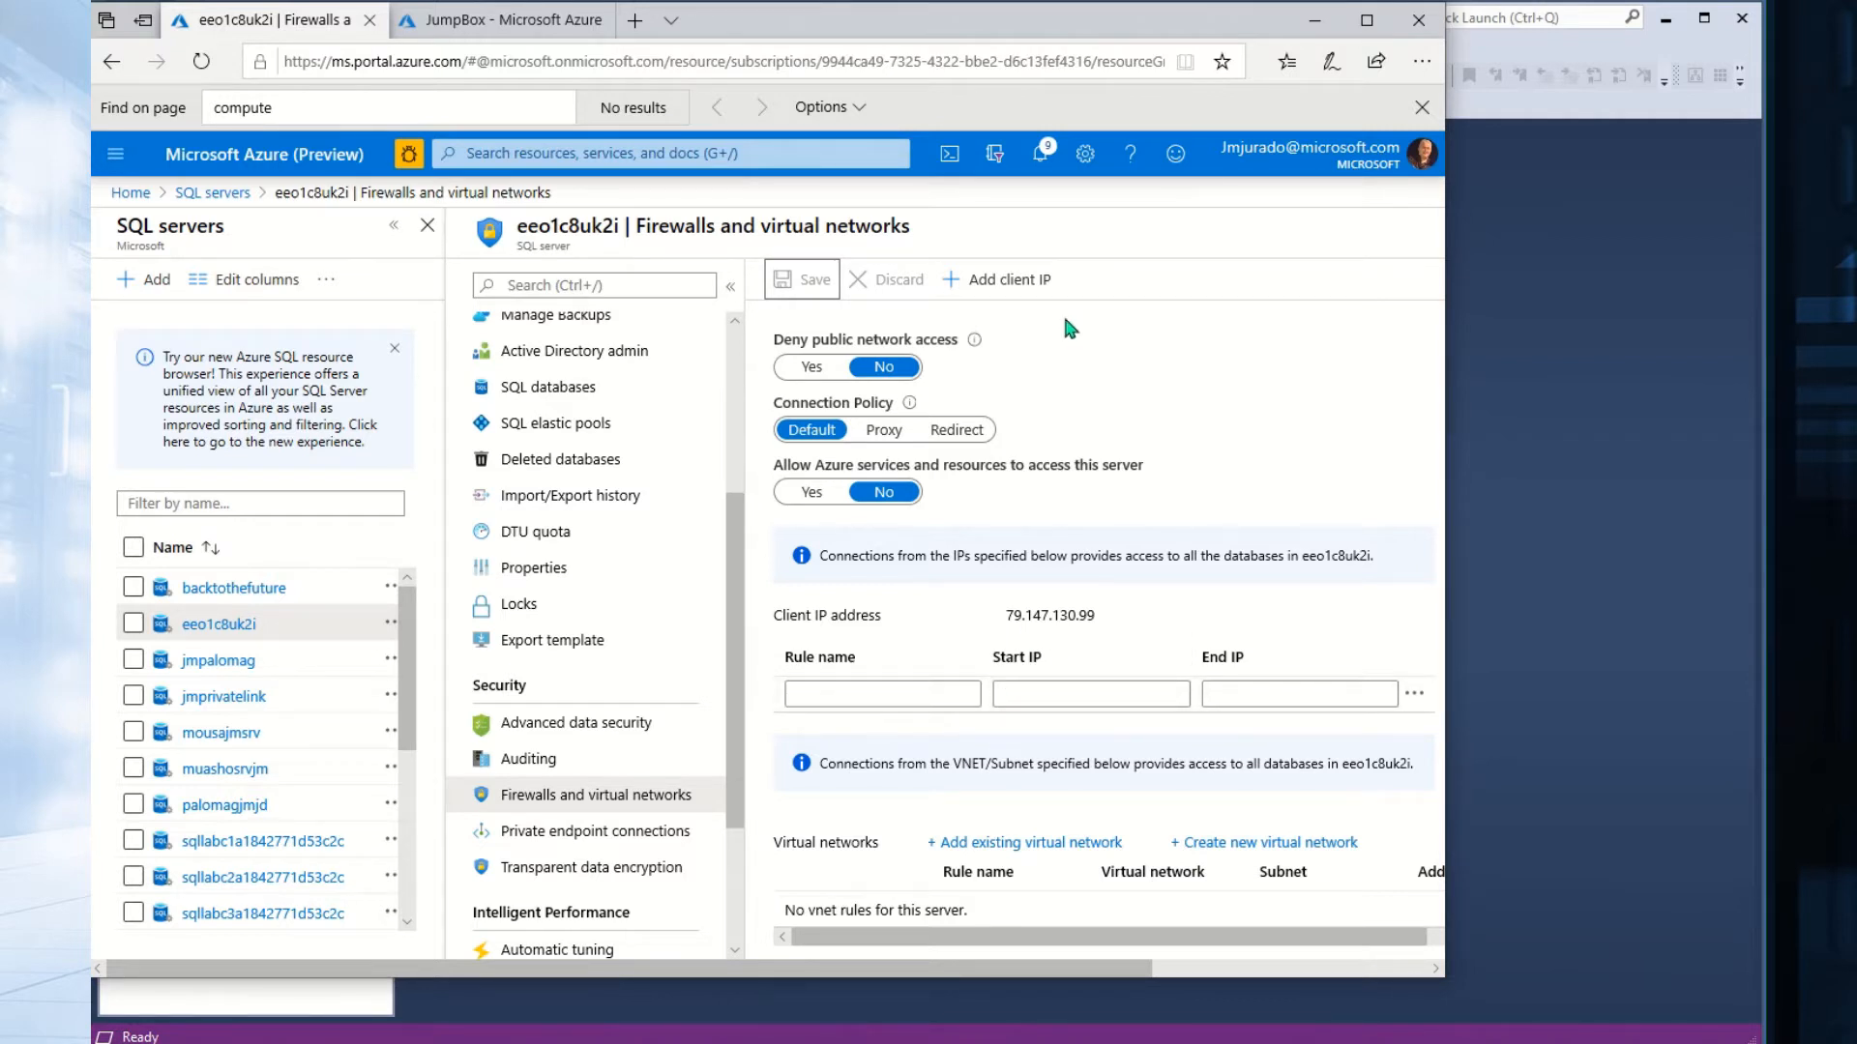
Add a firewall rule for client IP 79.147.130.99, save it, and return to SSMS.
click(1004, 281)
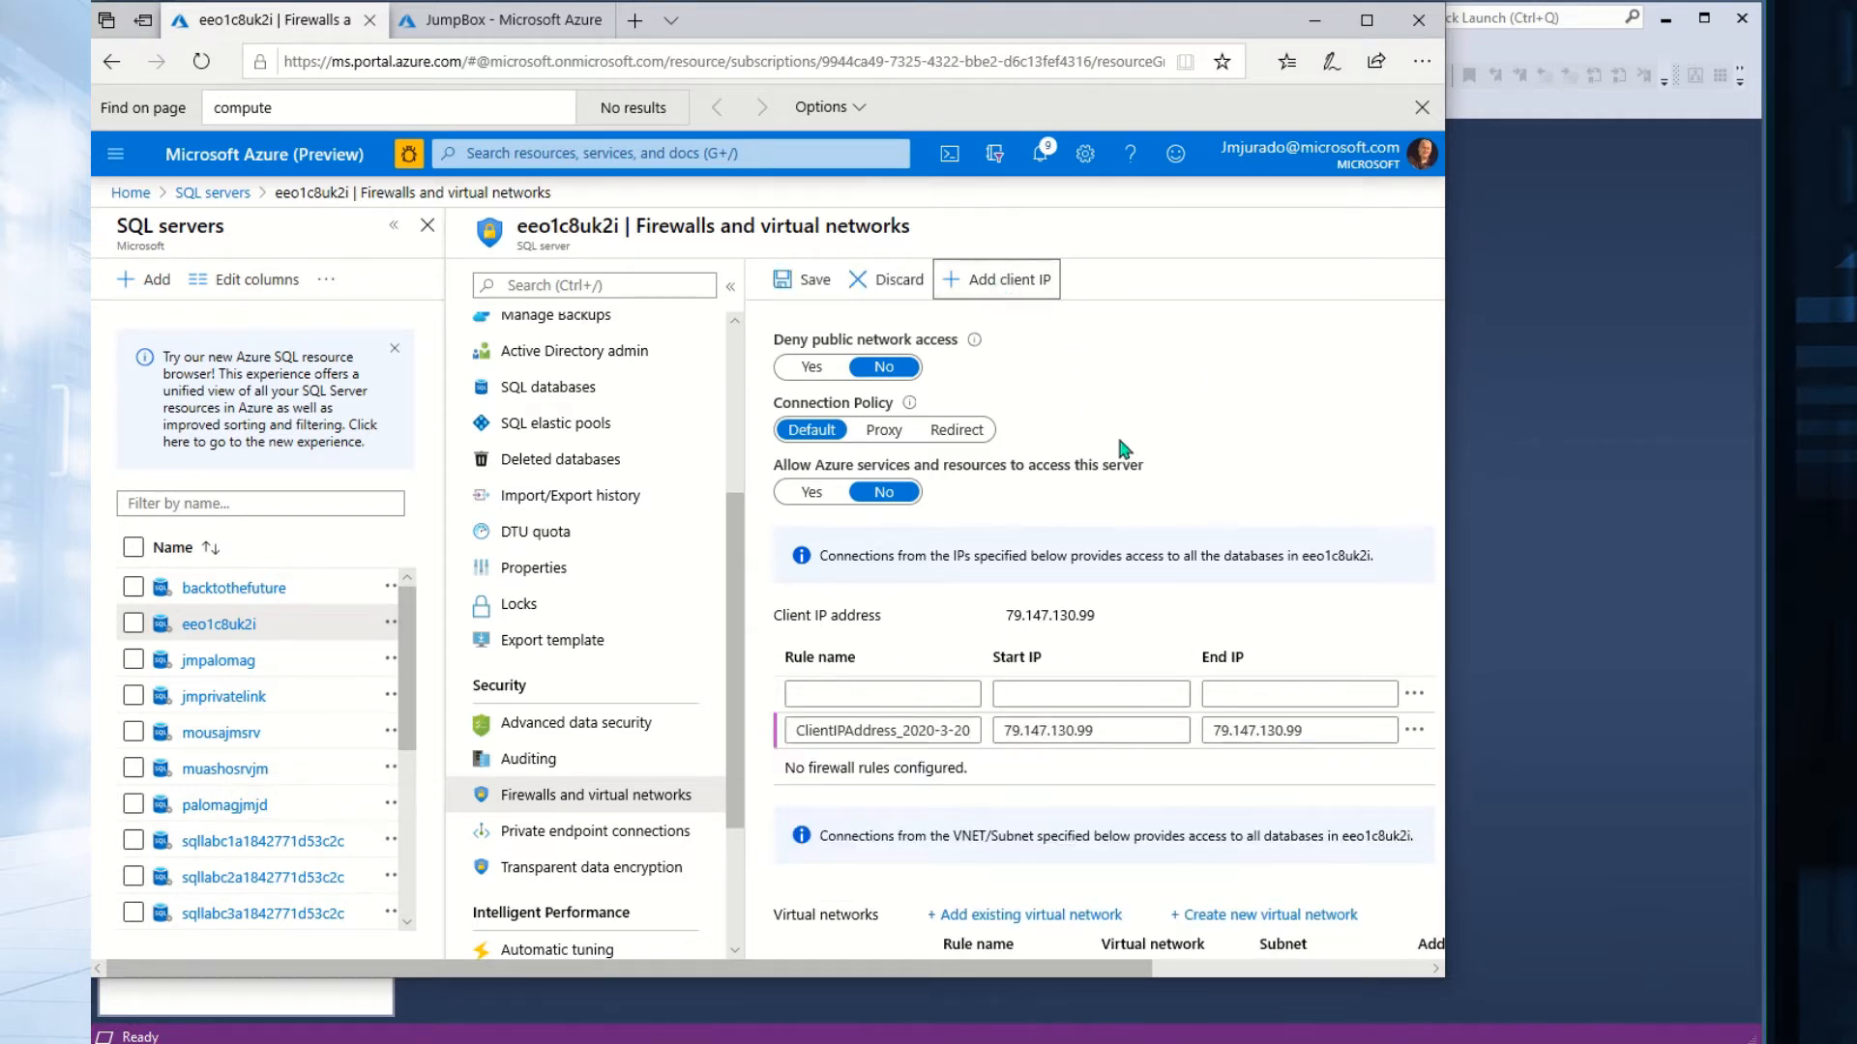
click(800, 287)
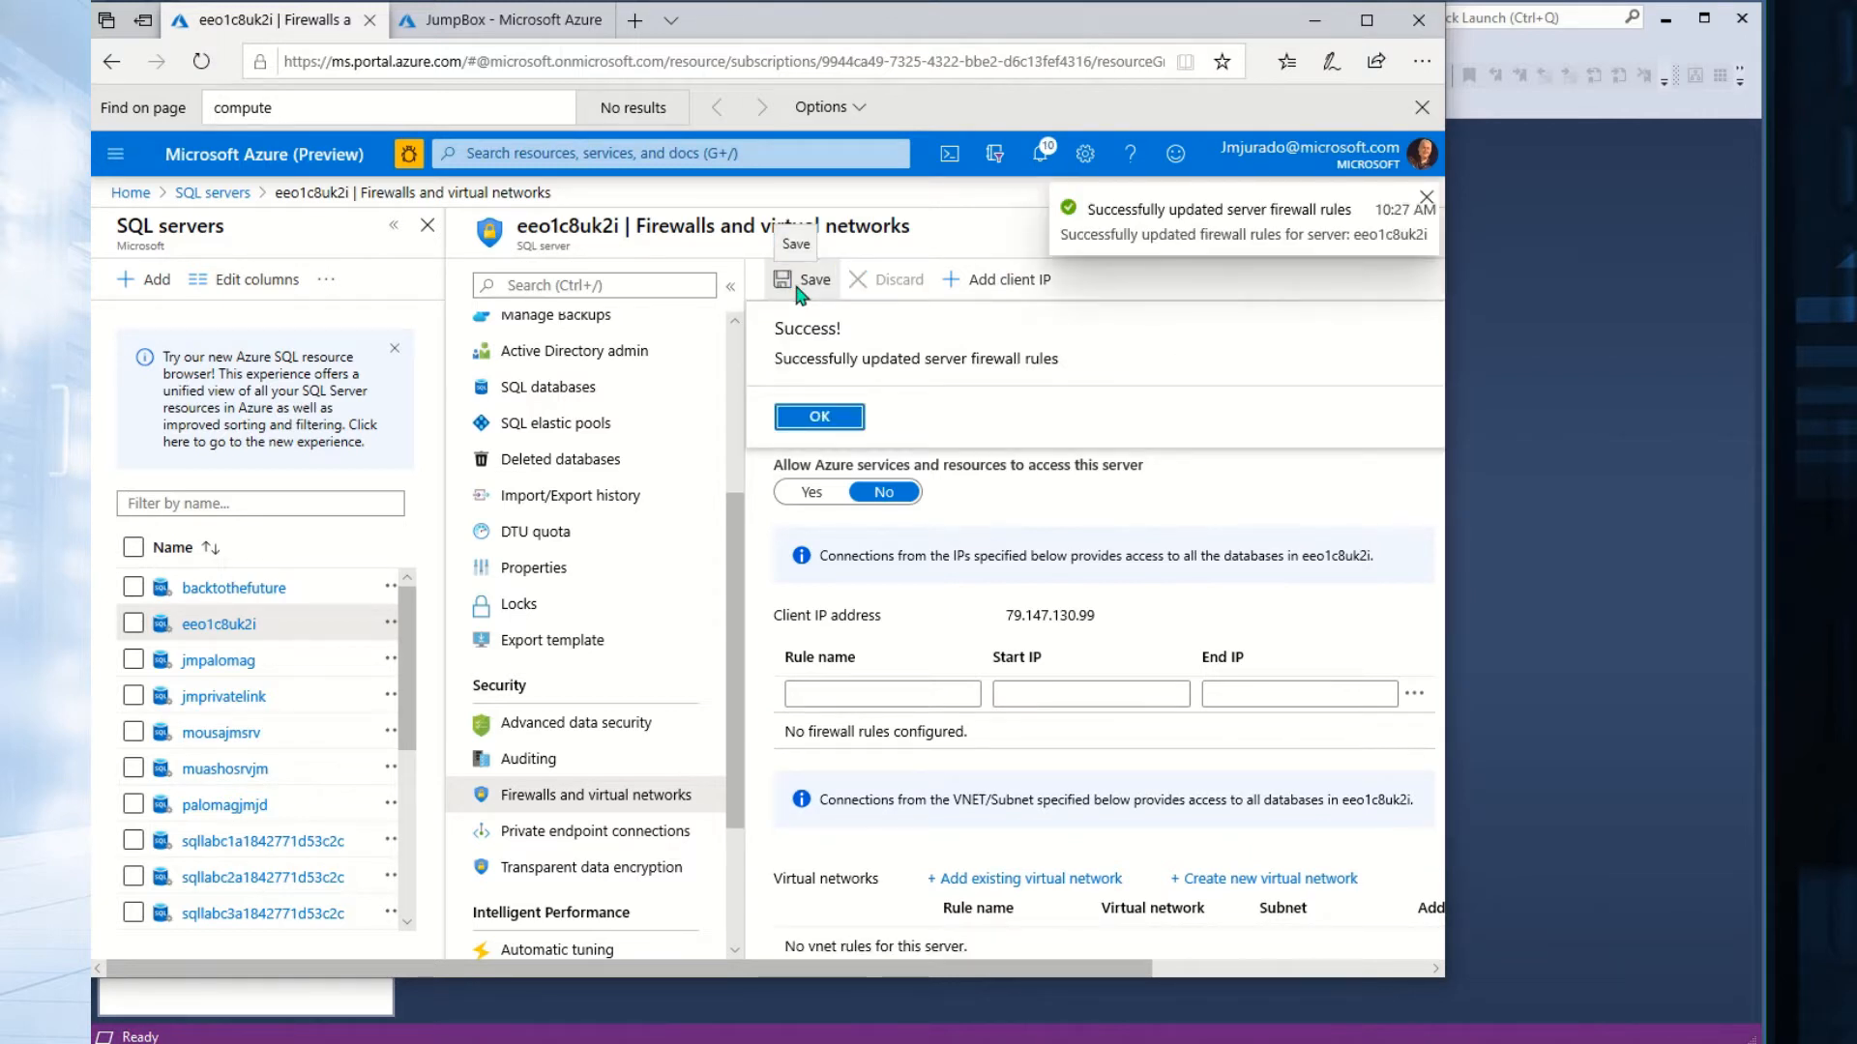
click(822, 417)
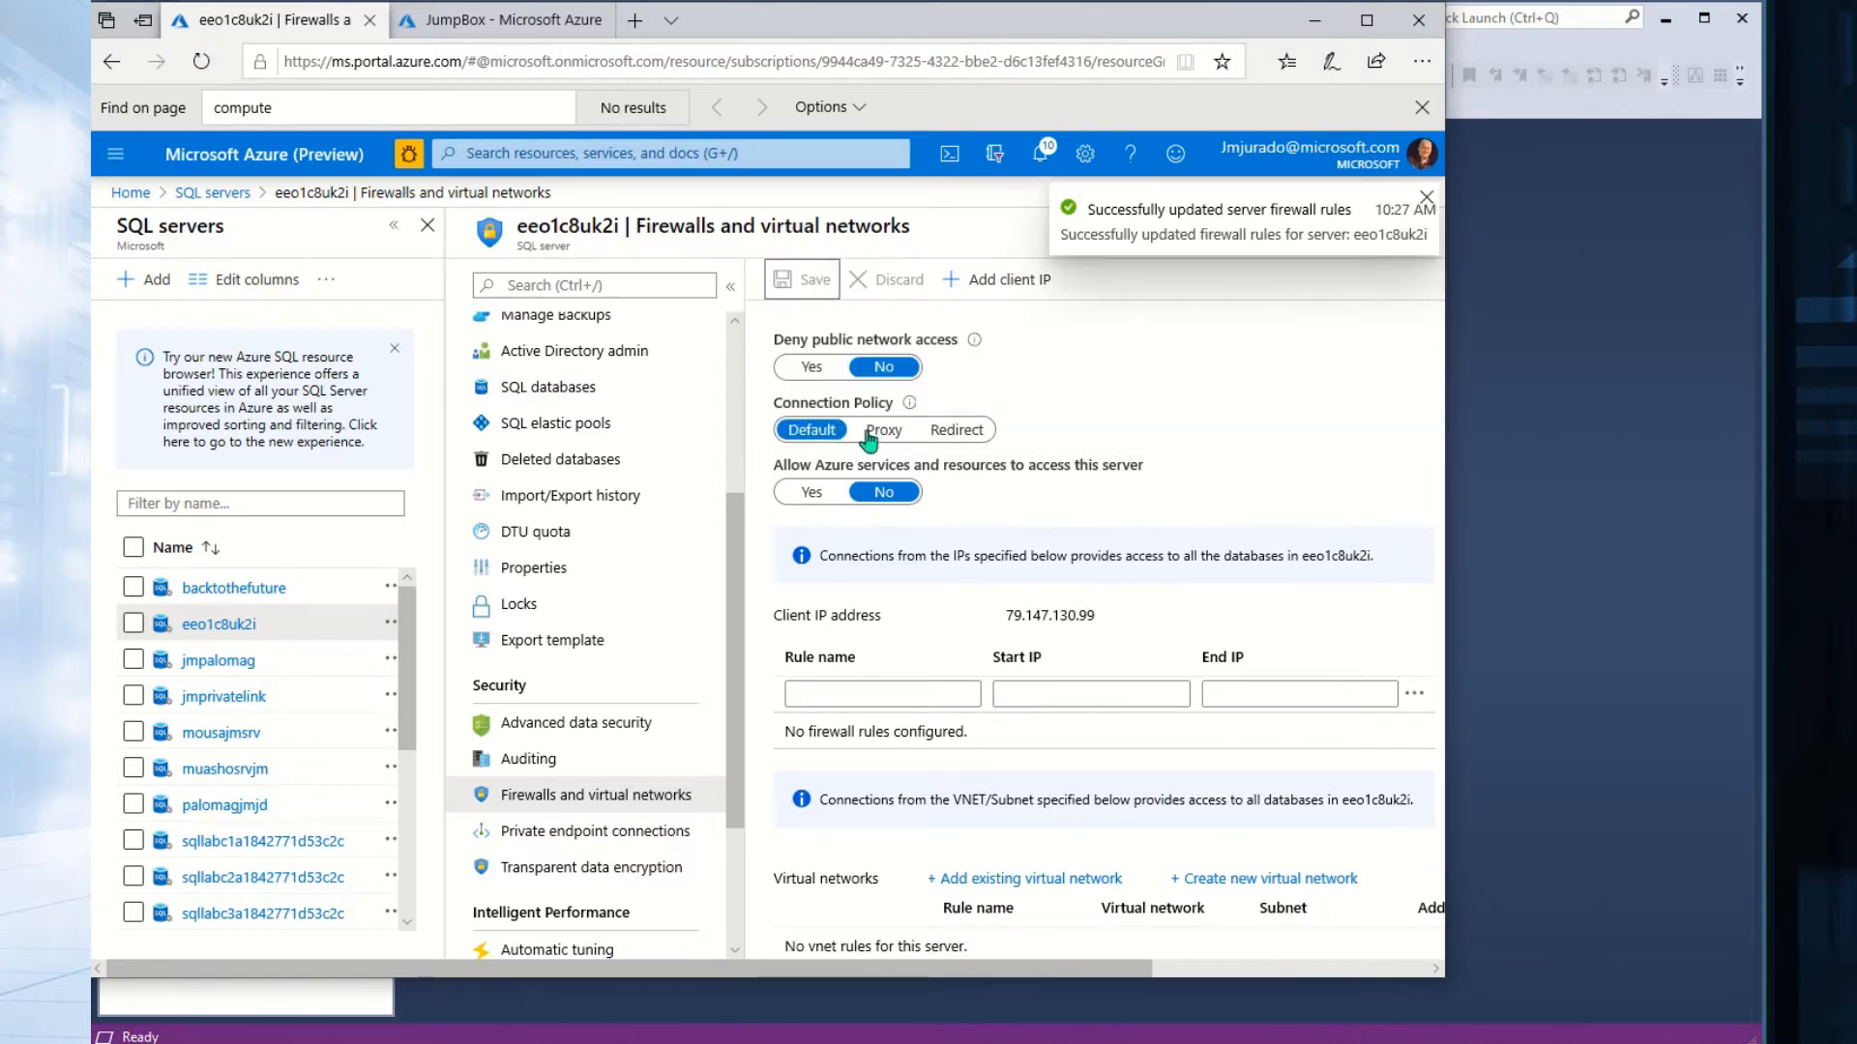
click(1558, 277)
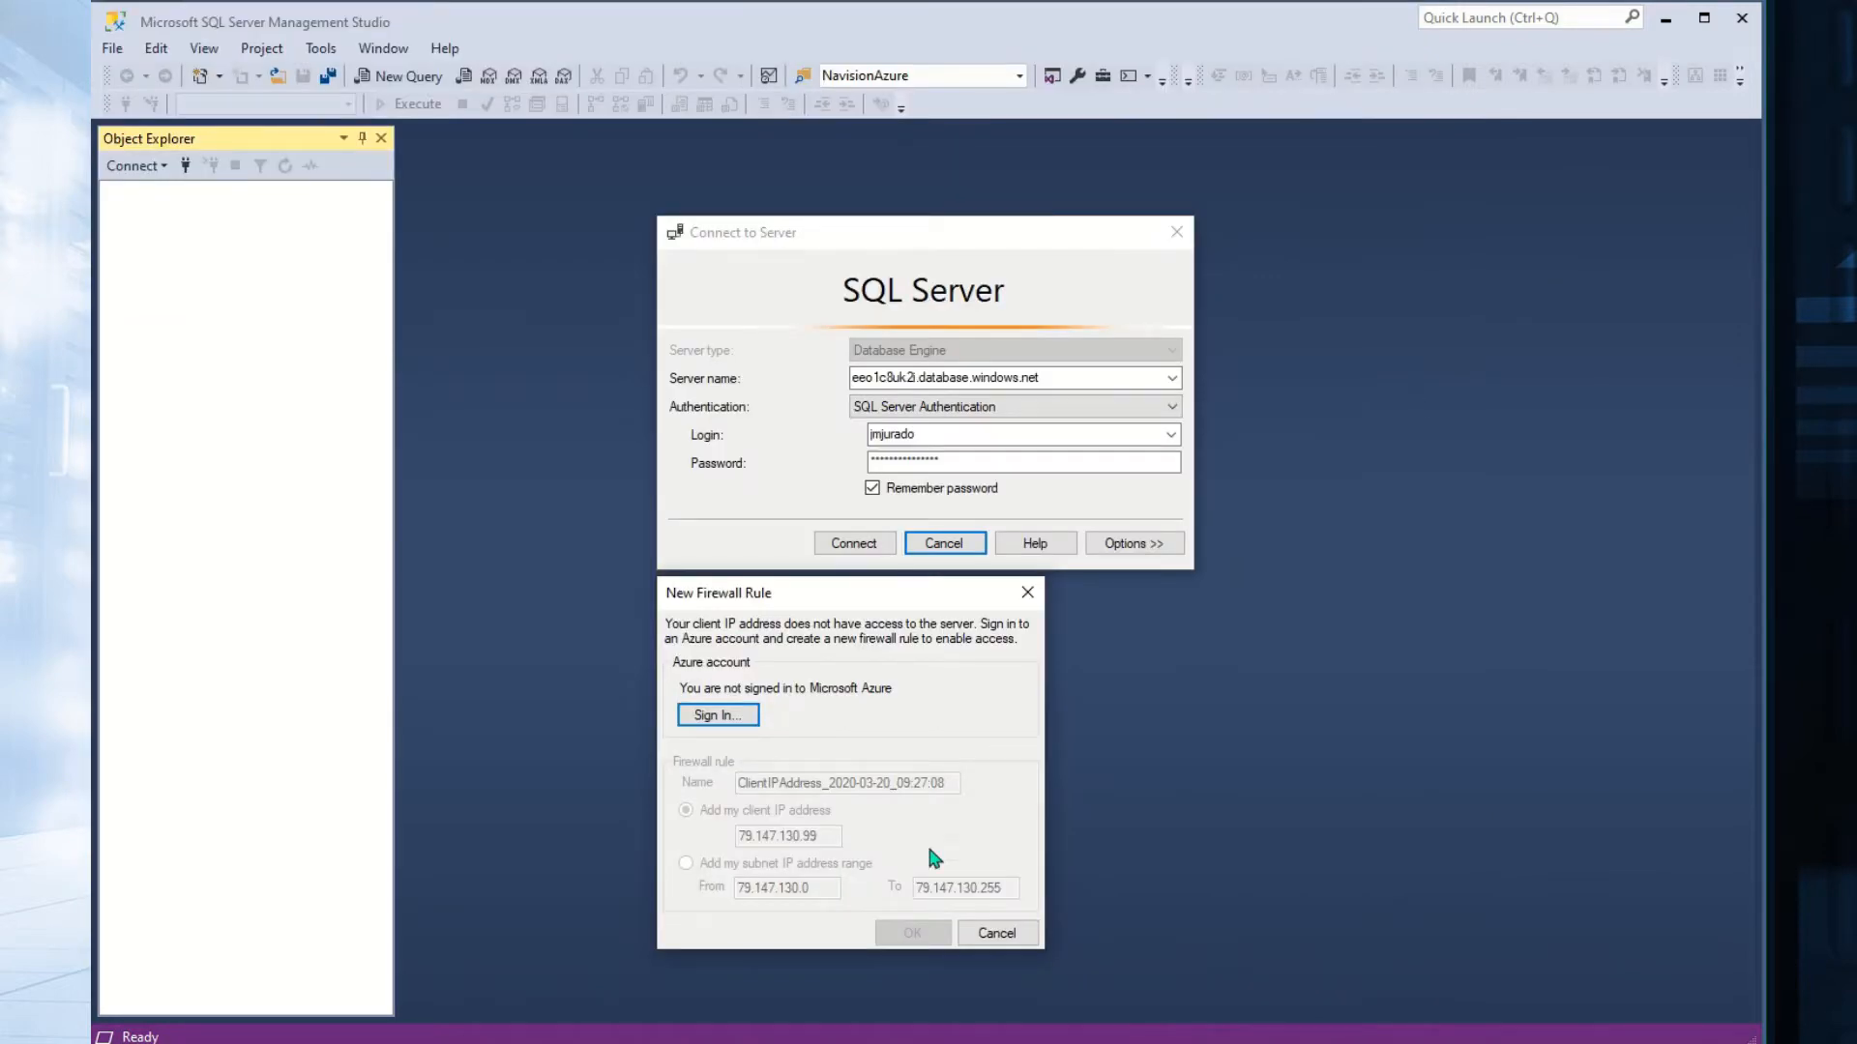
Dismiss the firewall prompt, connect to eeo1c8uk2i, then disconnect the server from Object Explorer.
click(996, 932)
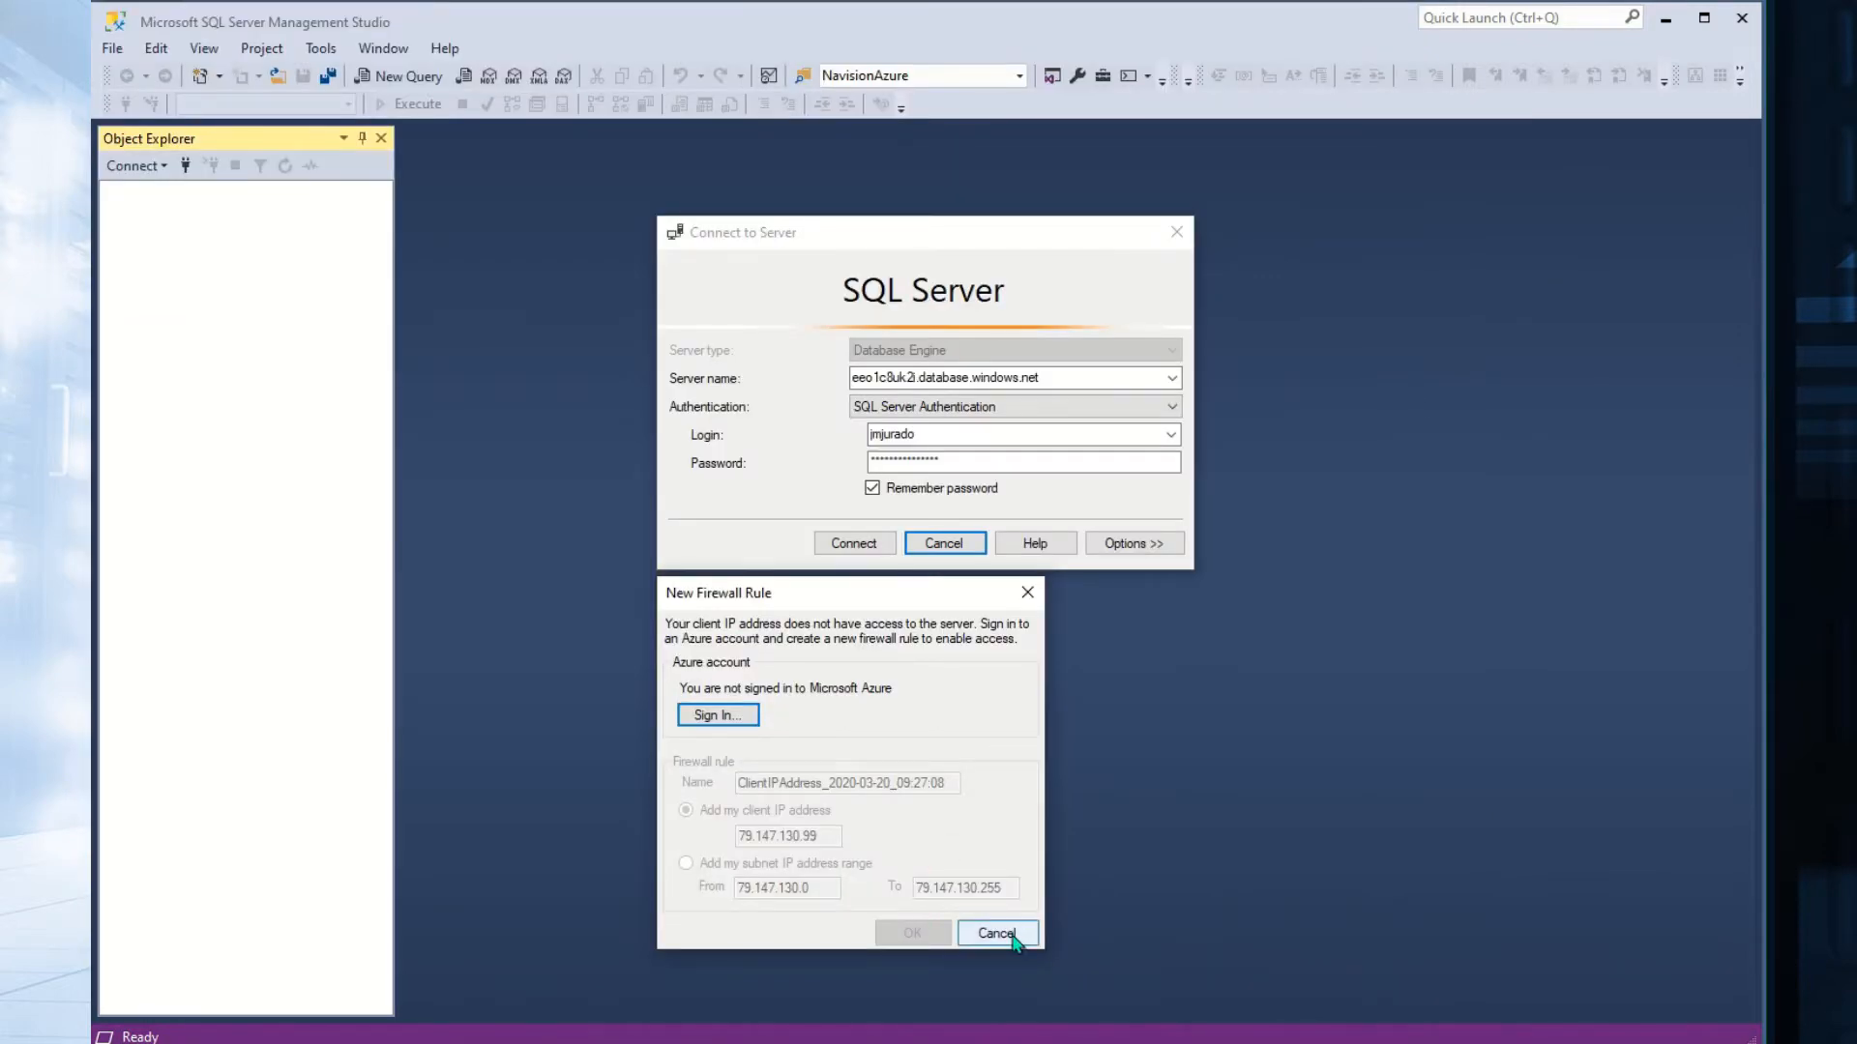
click(877, 543)
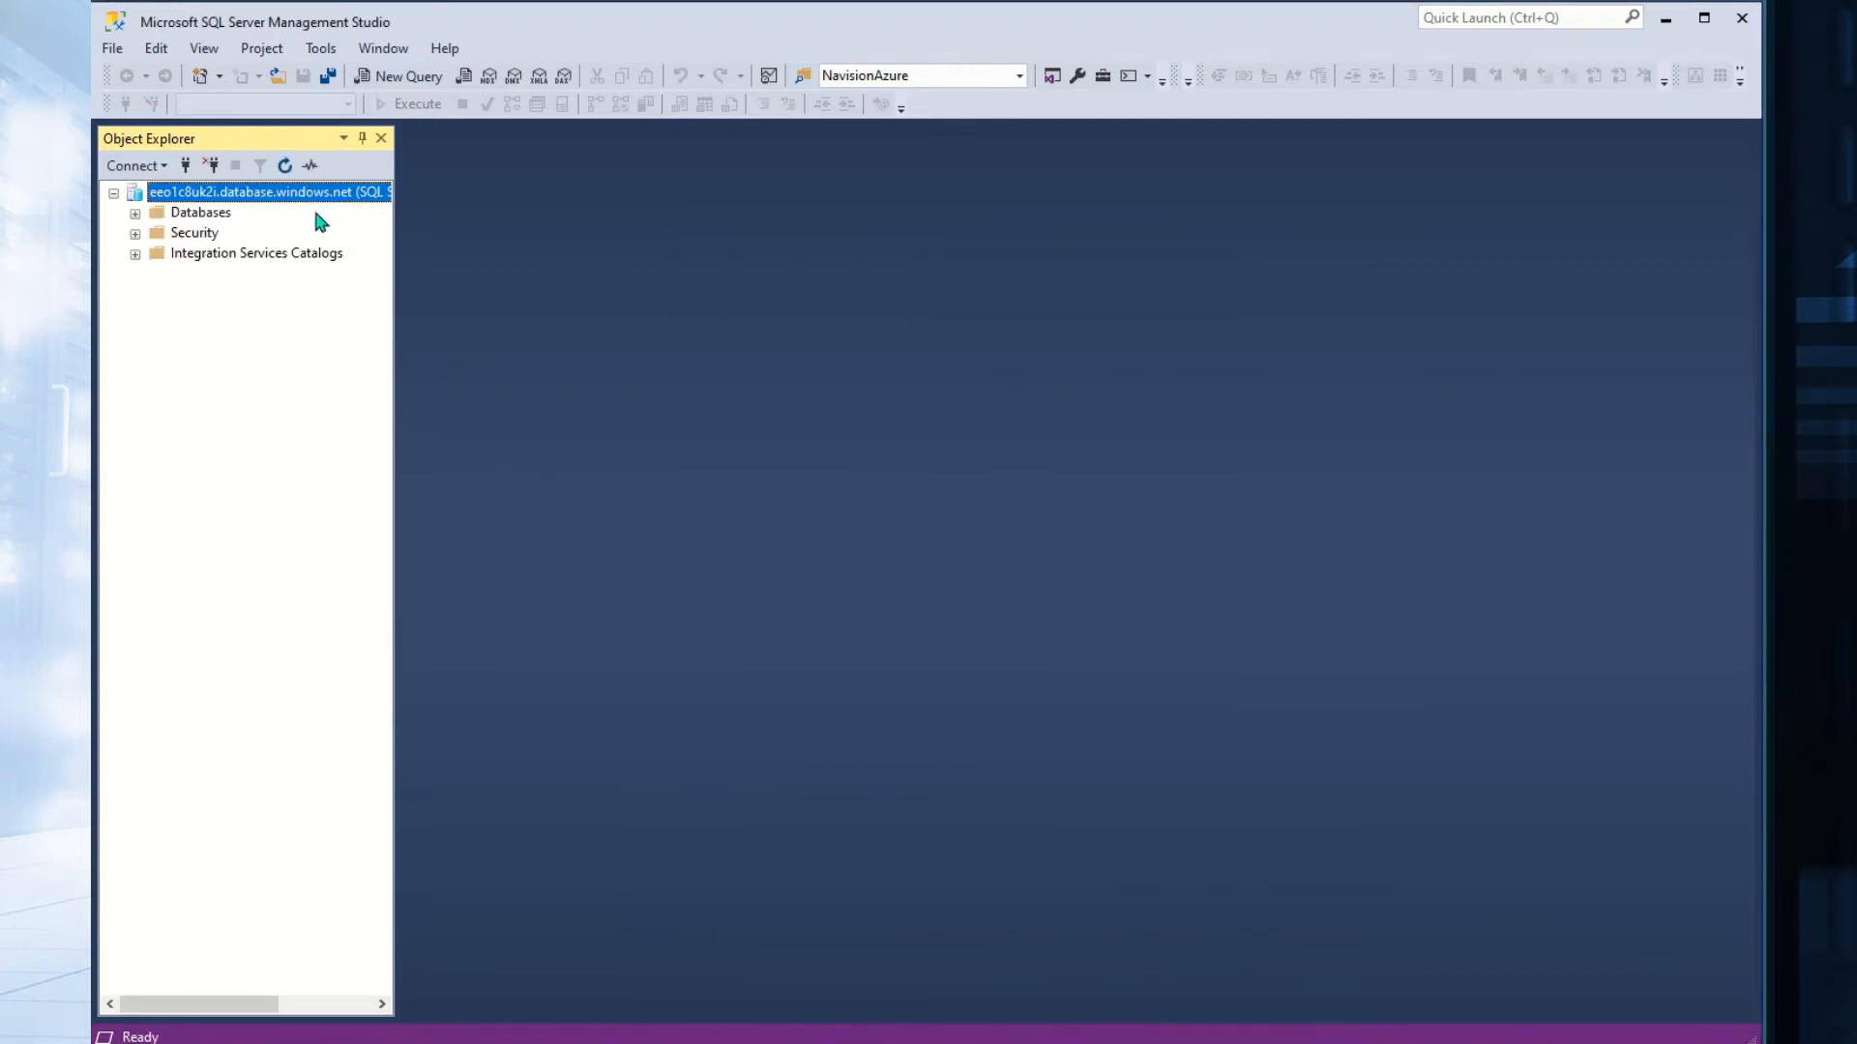
right_click(317, 192)
click(380, 234)
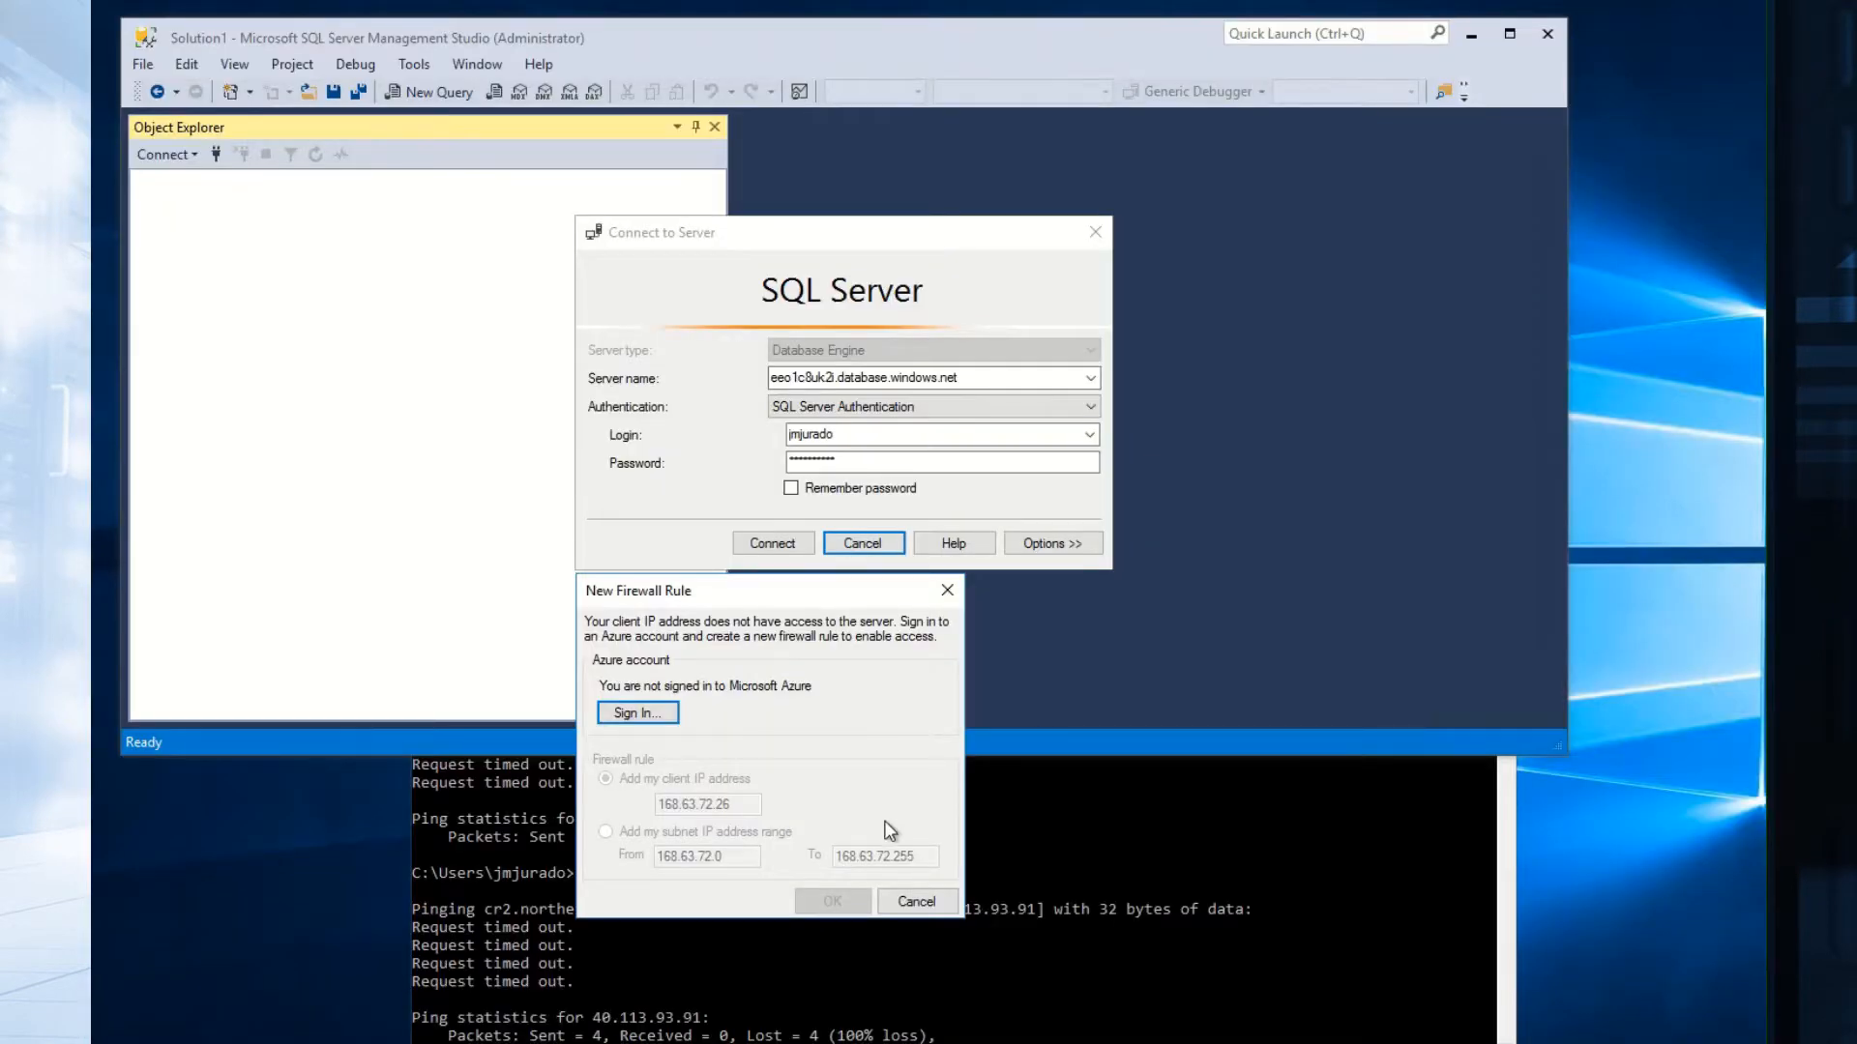
Retry the connection from this machine and get a firewall prompt for 168.63.72.26, then switch to the portal.
click(914, 902)
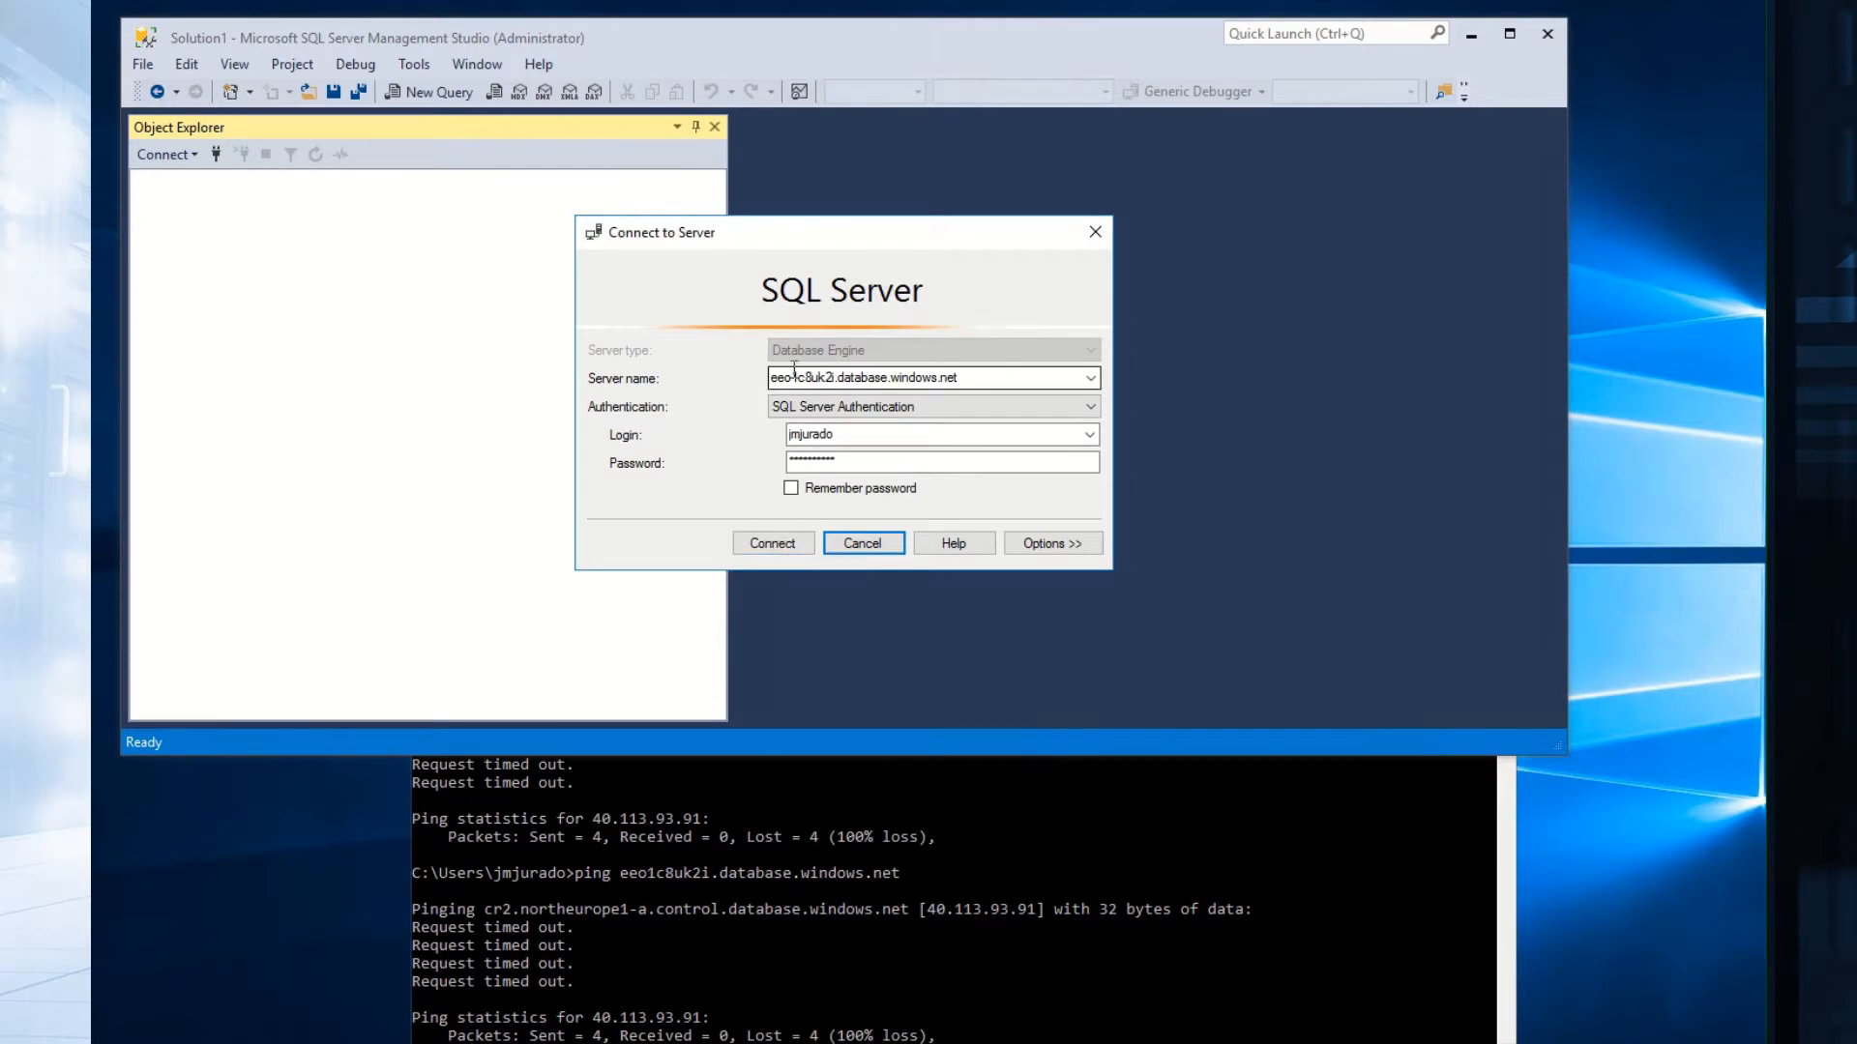
click(770, 543)
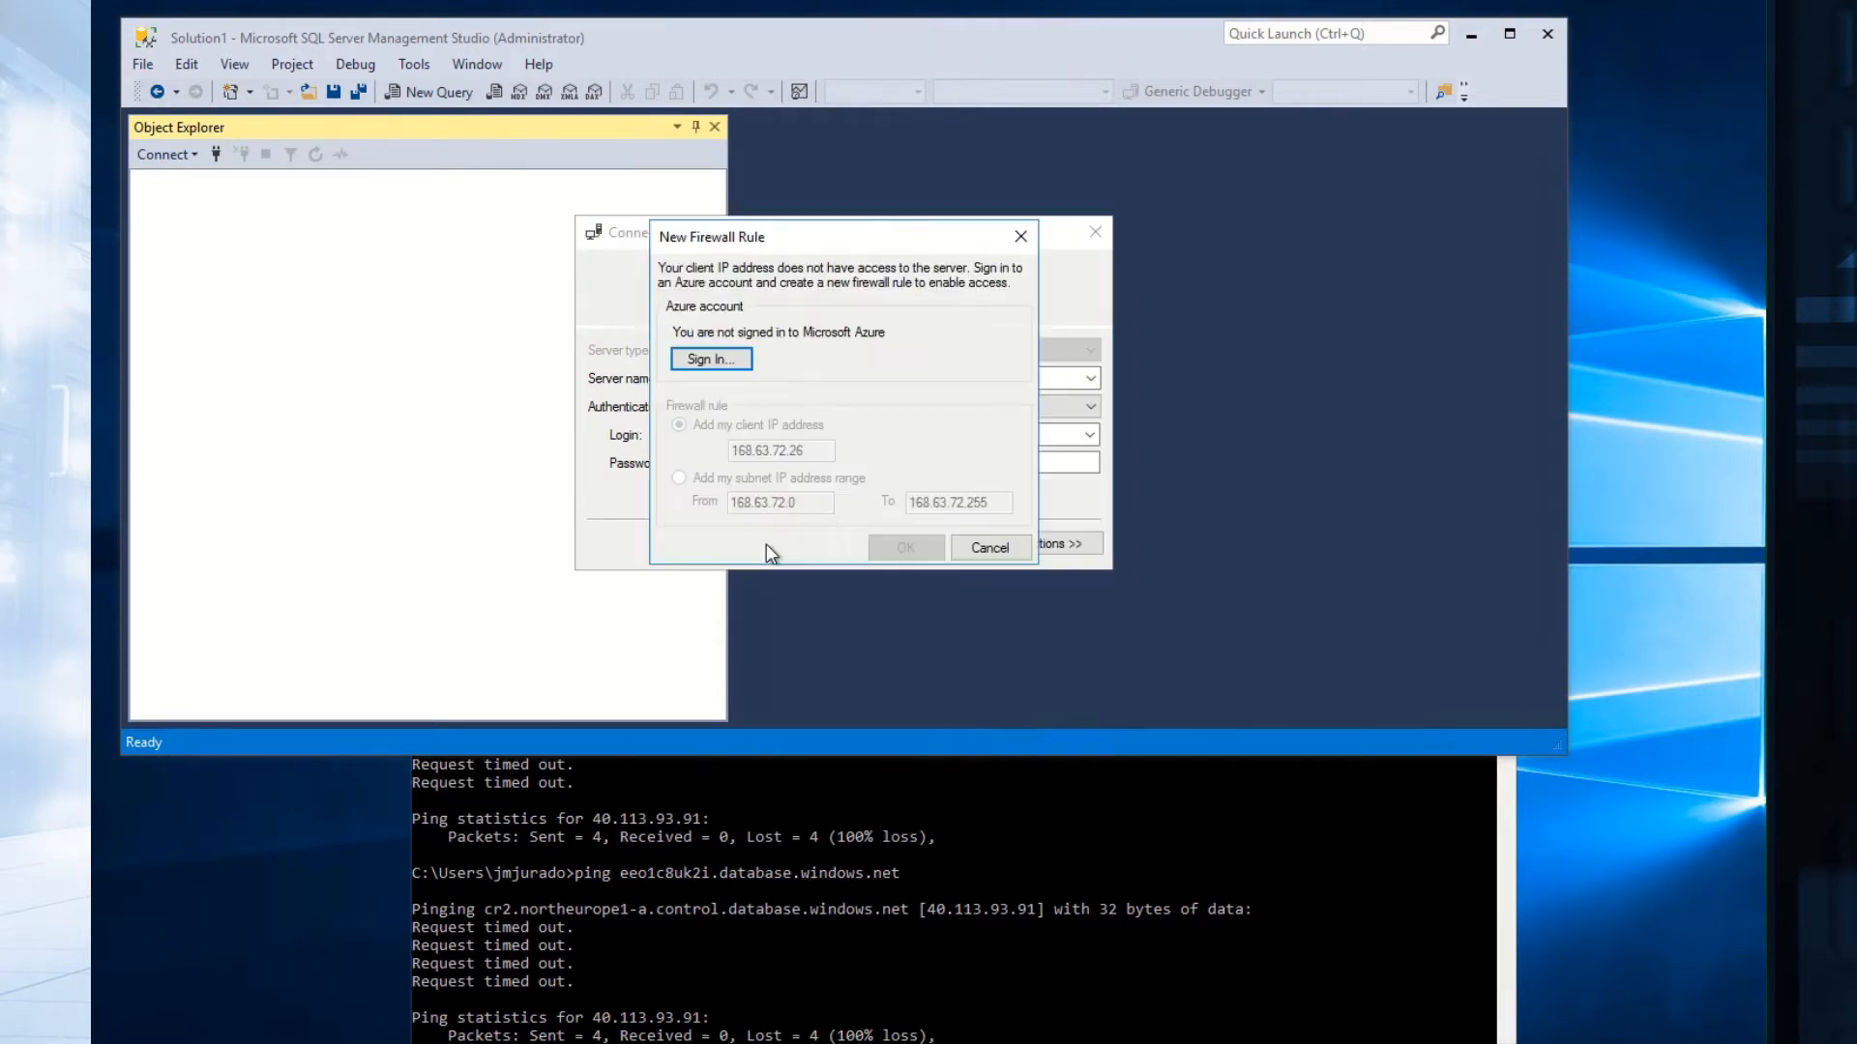
drag(817, 251, 1280, 235)
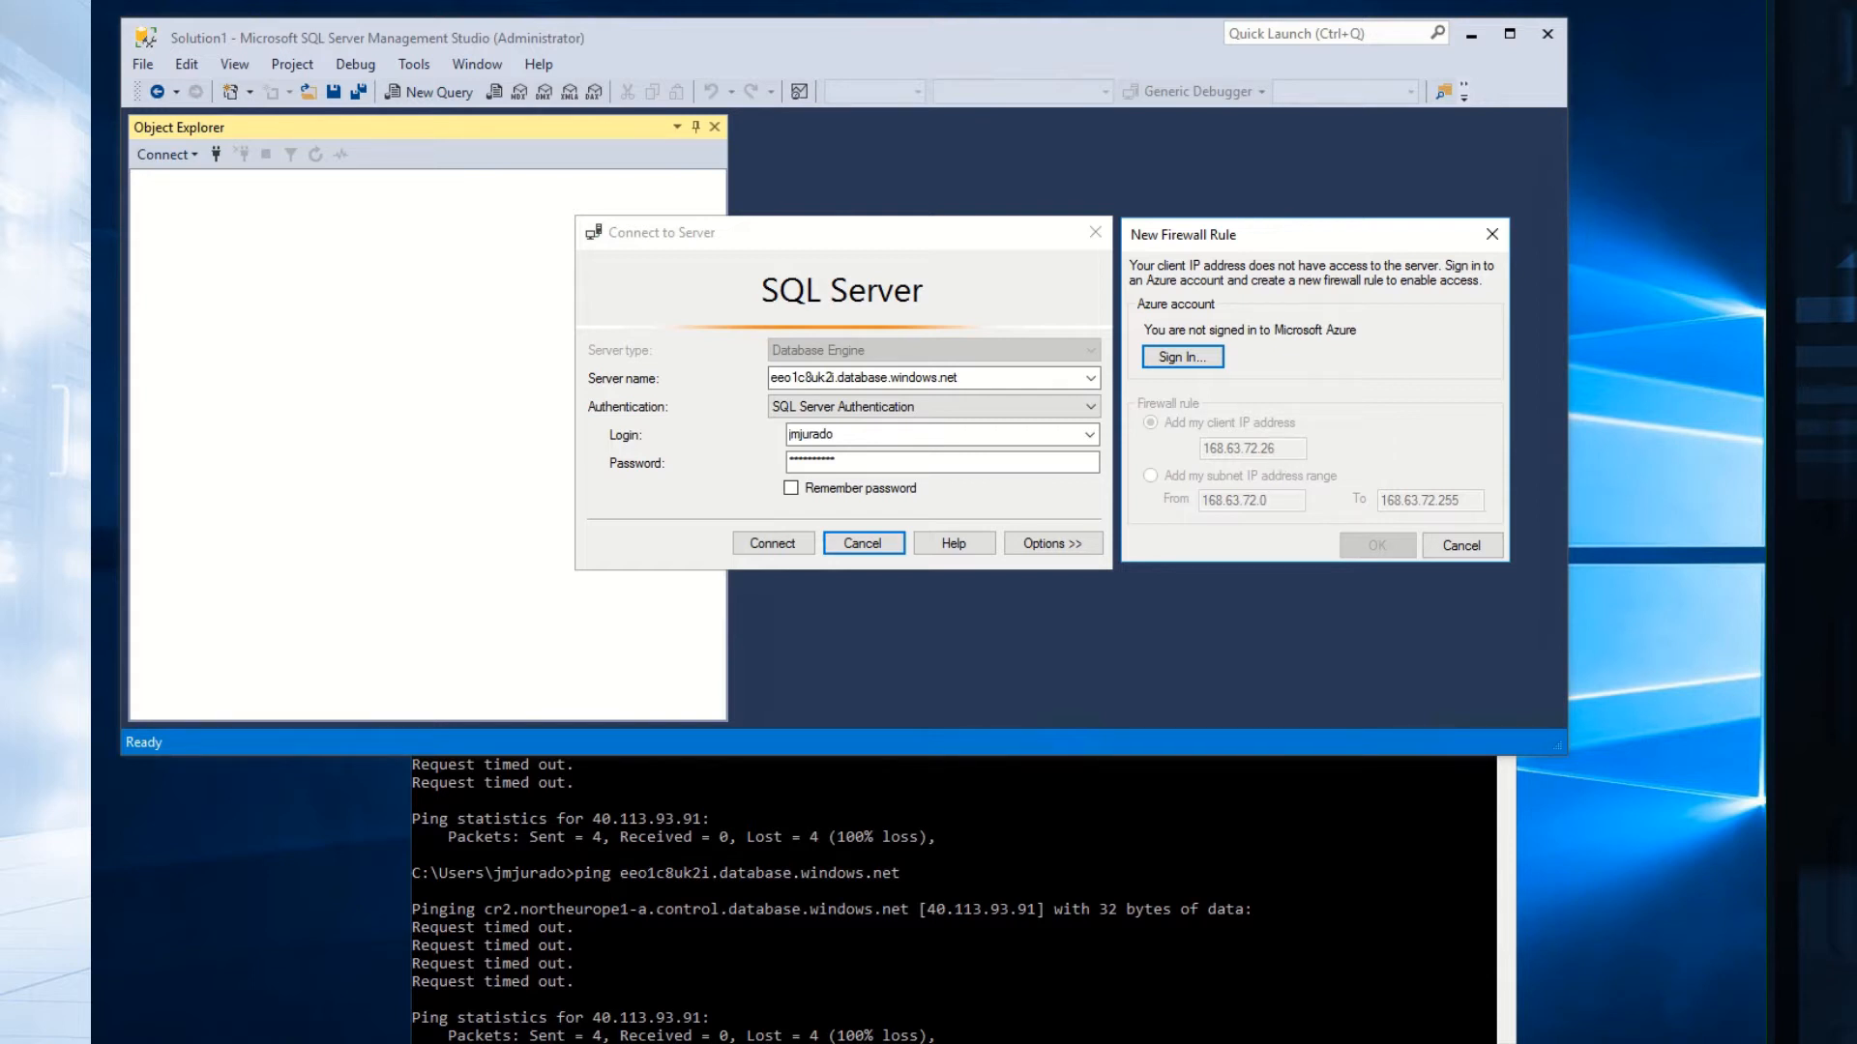
key(alt+Tab)
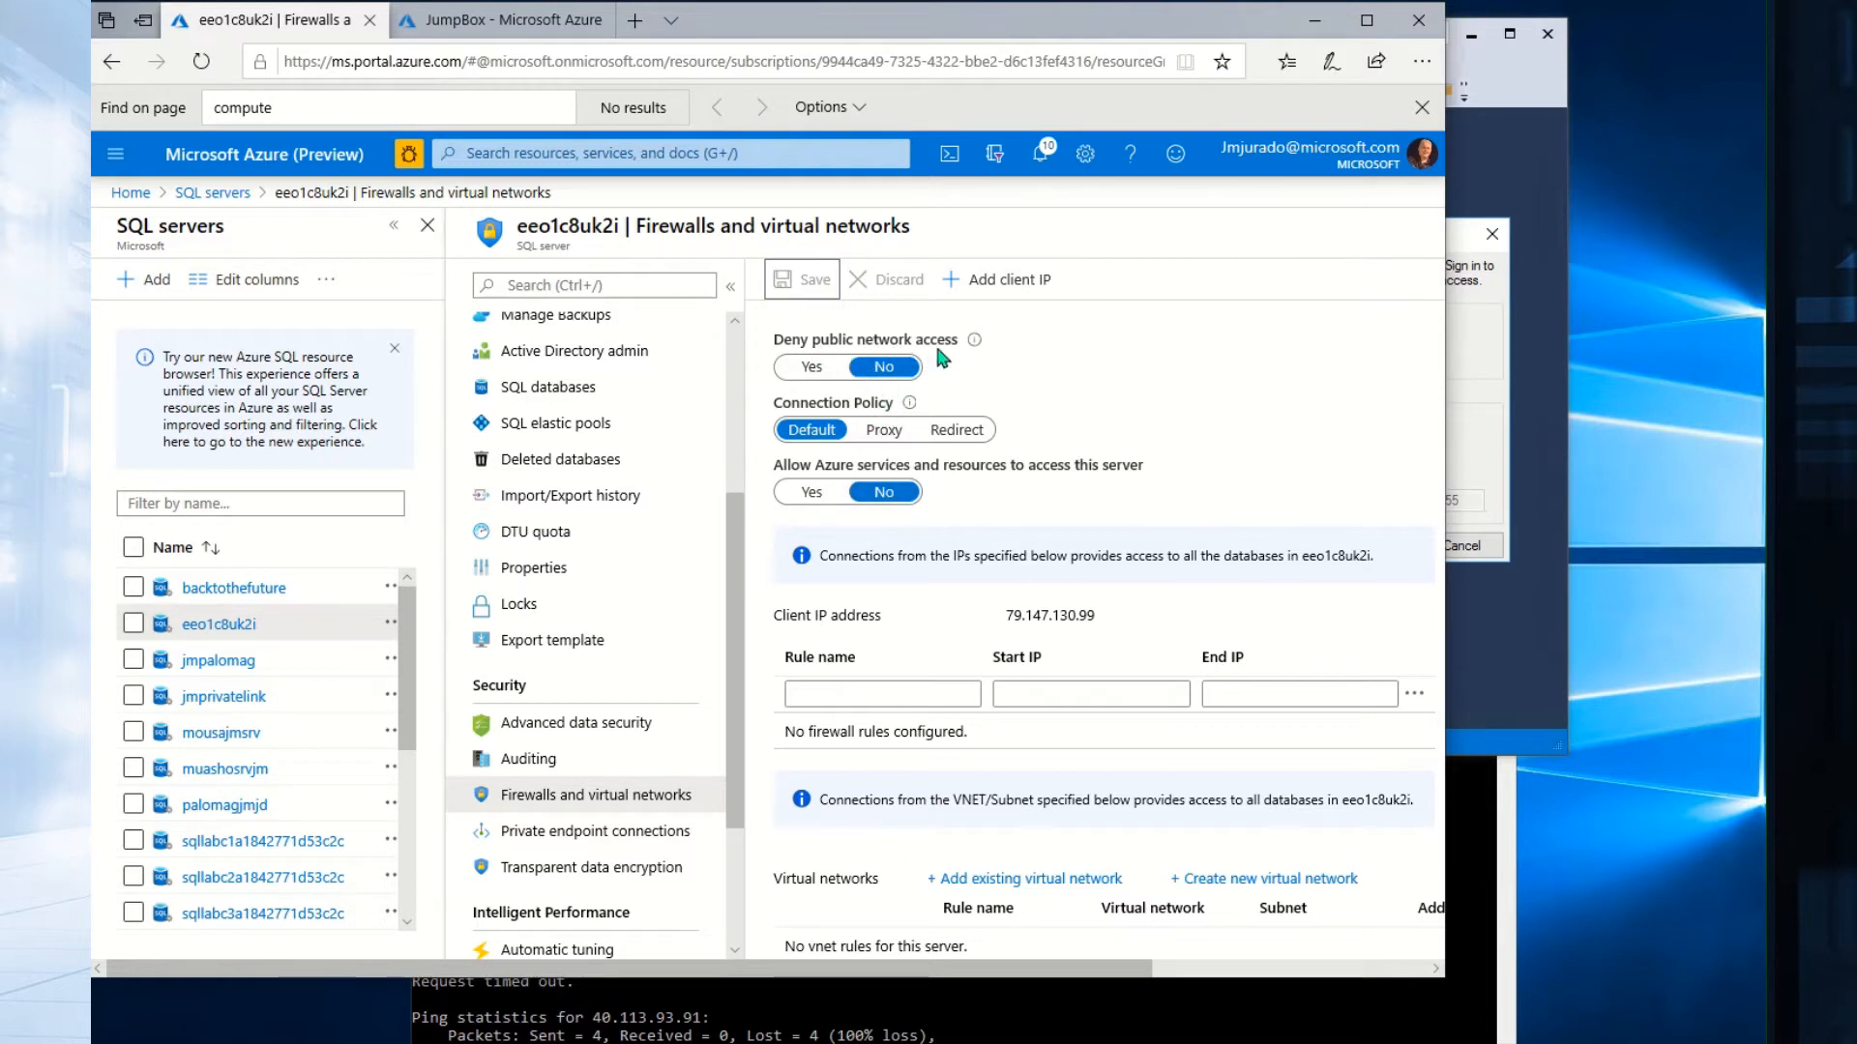
Turn on Allow Azure services and resources to access this server, save it, and return to SSMS.
click(818, 493)
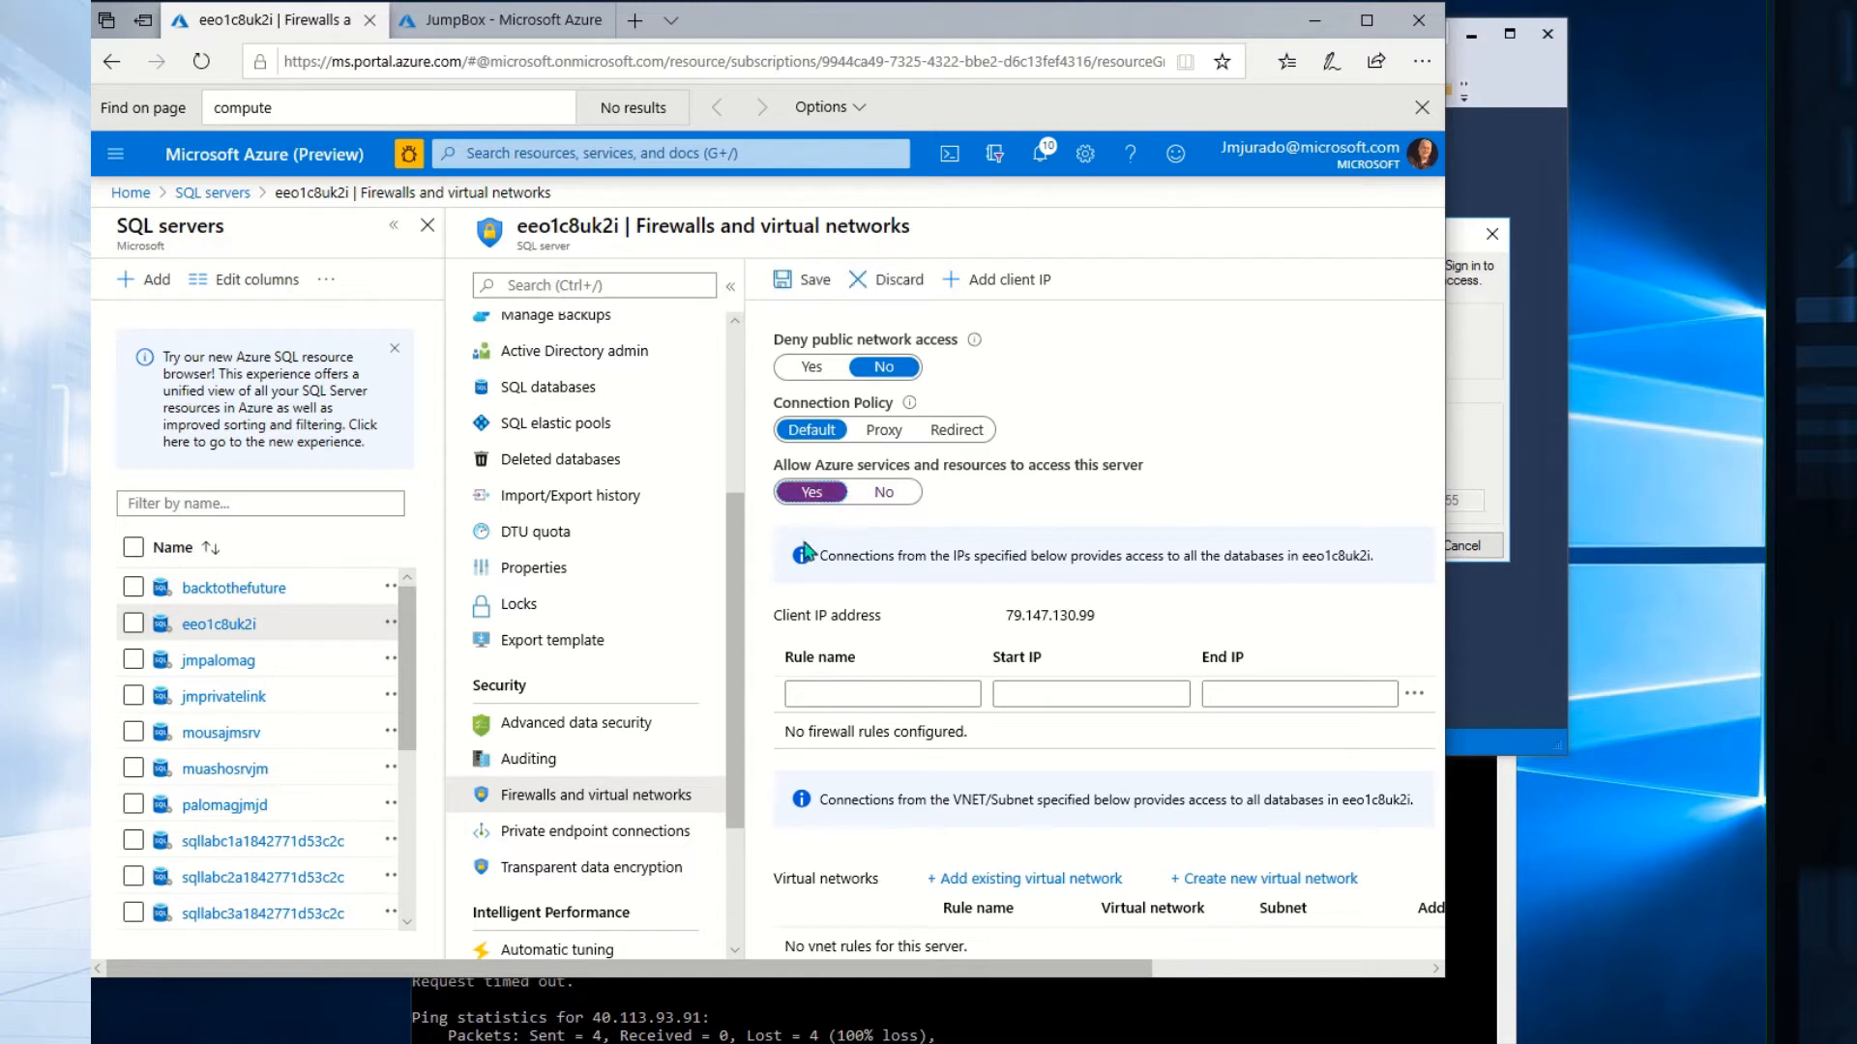
click(797, 290)
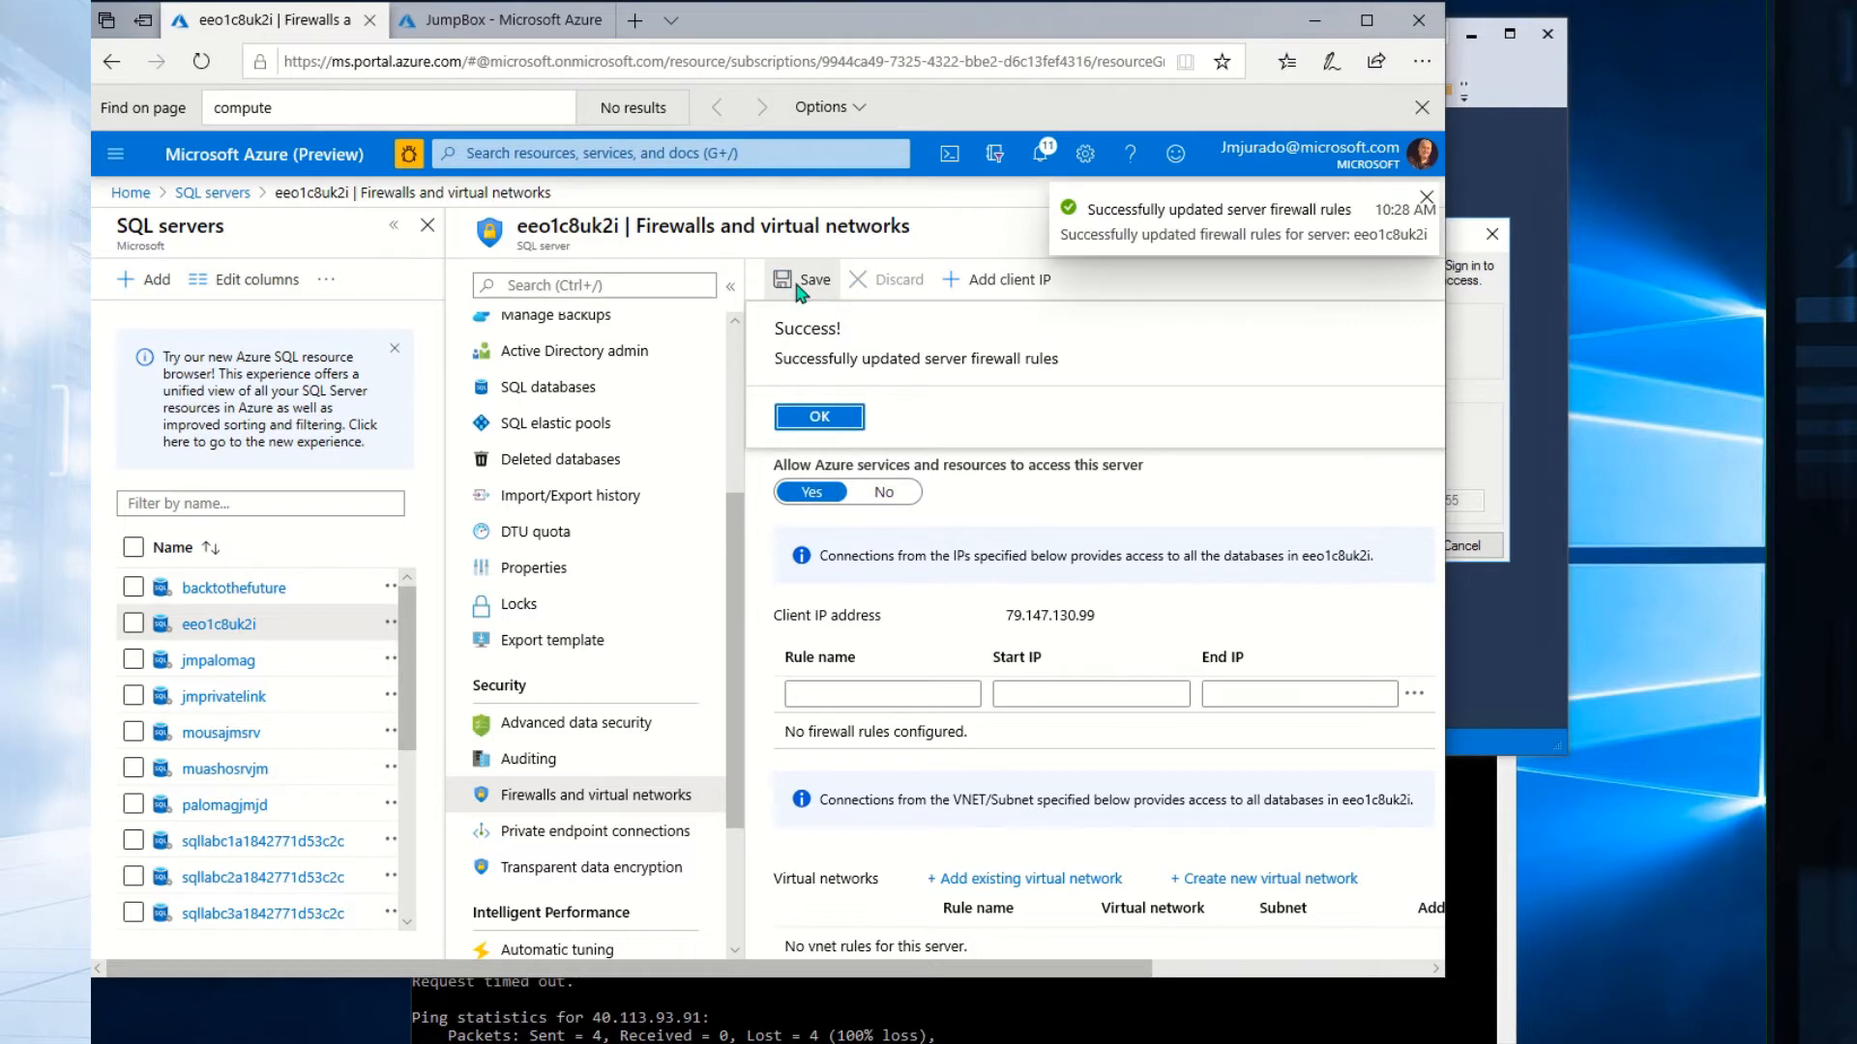
click(815, 416)
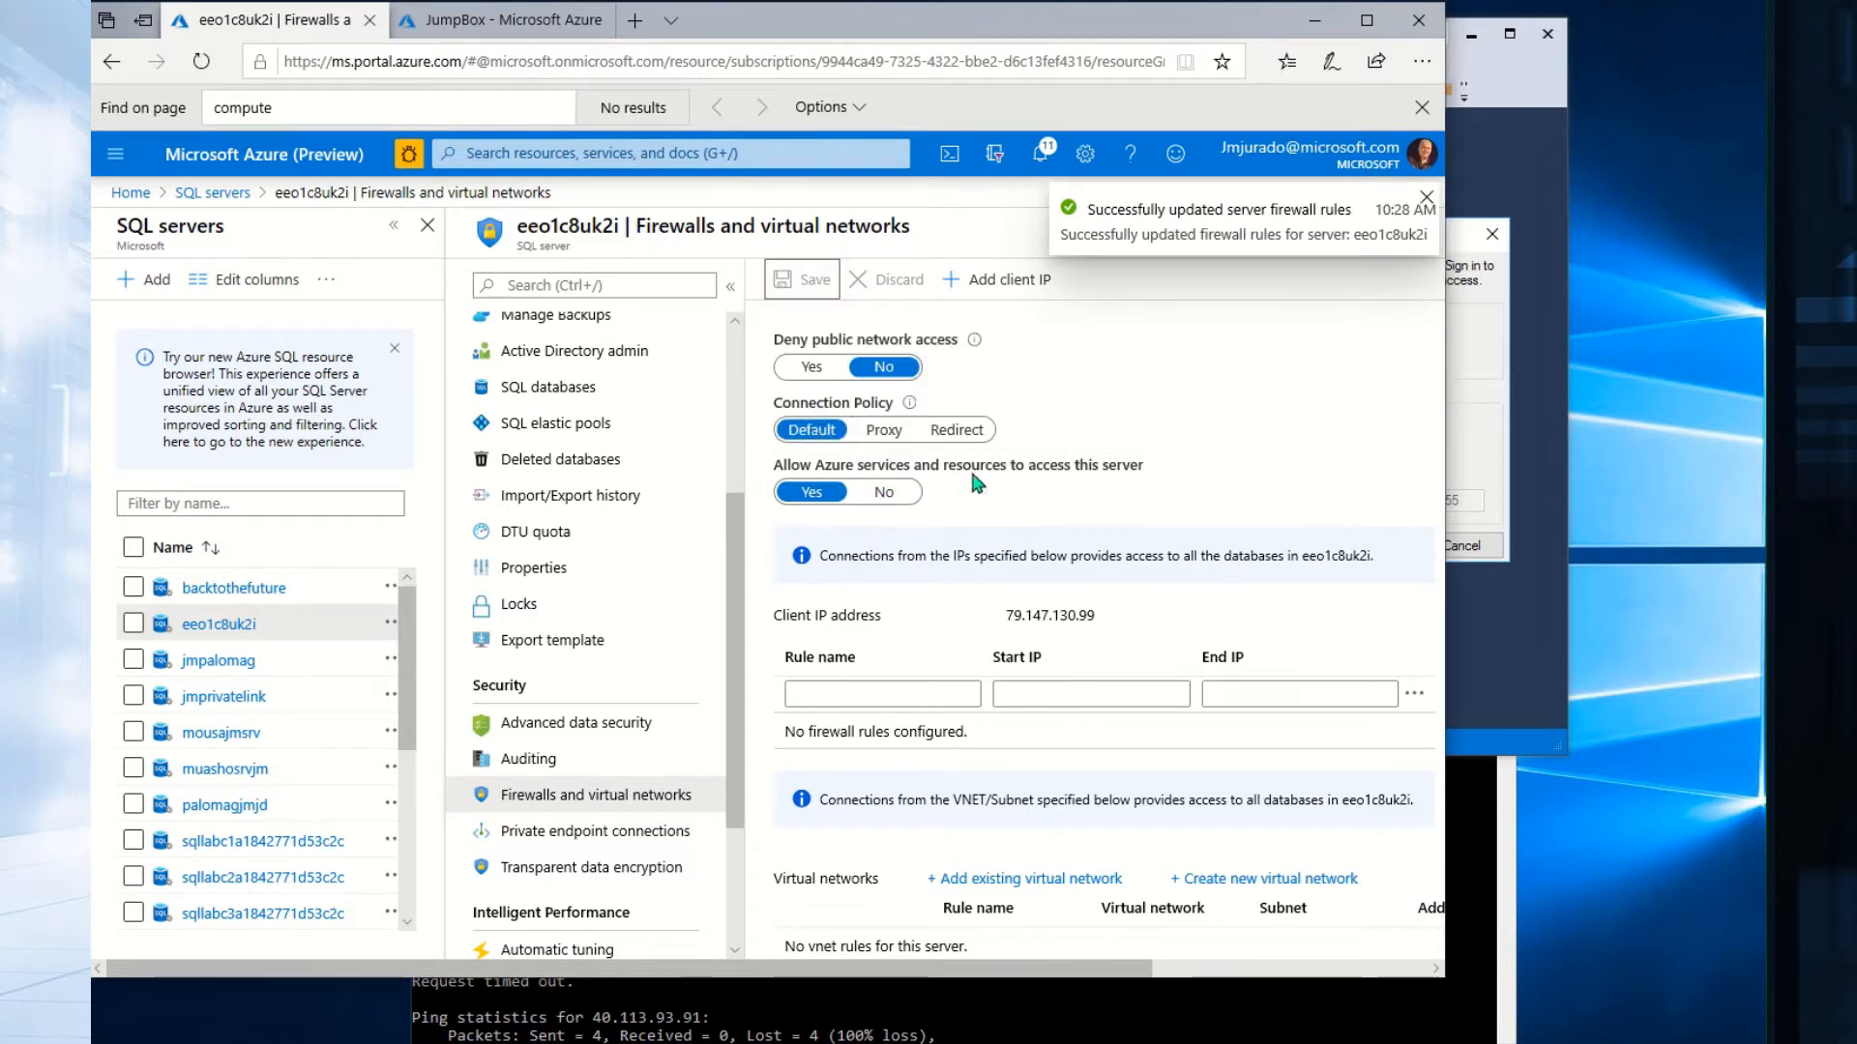
click(1528, 333)
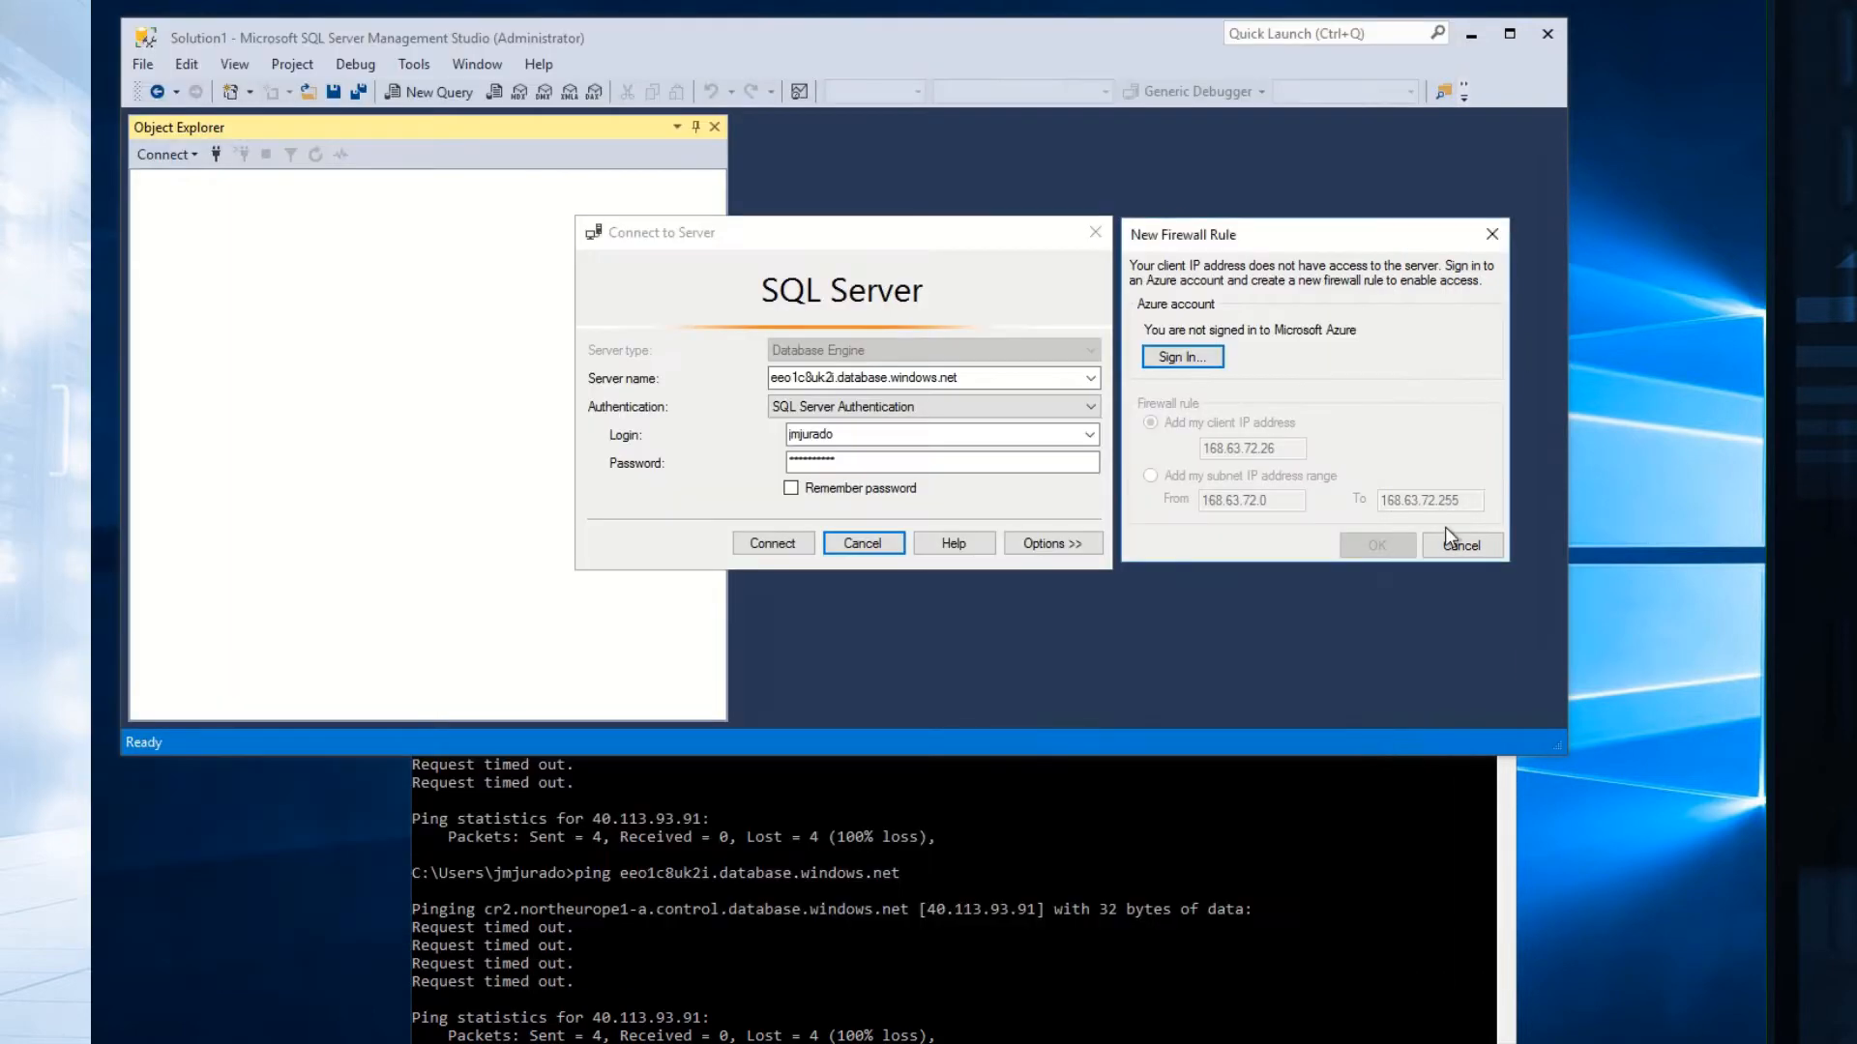
Connect to eeo1c8uk2i and expand Databases to show DotNetExample, then switch to the portal.
click(1460, 546)
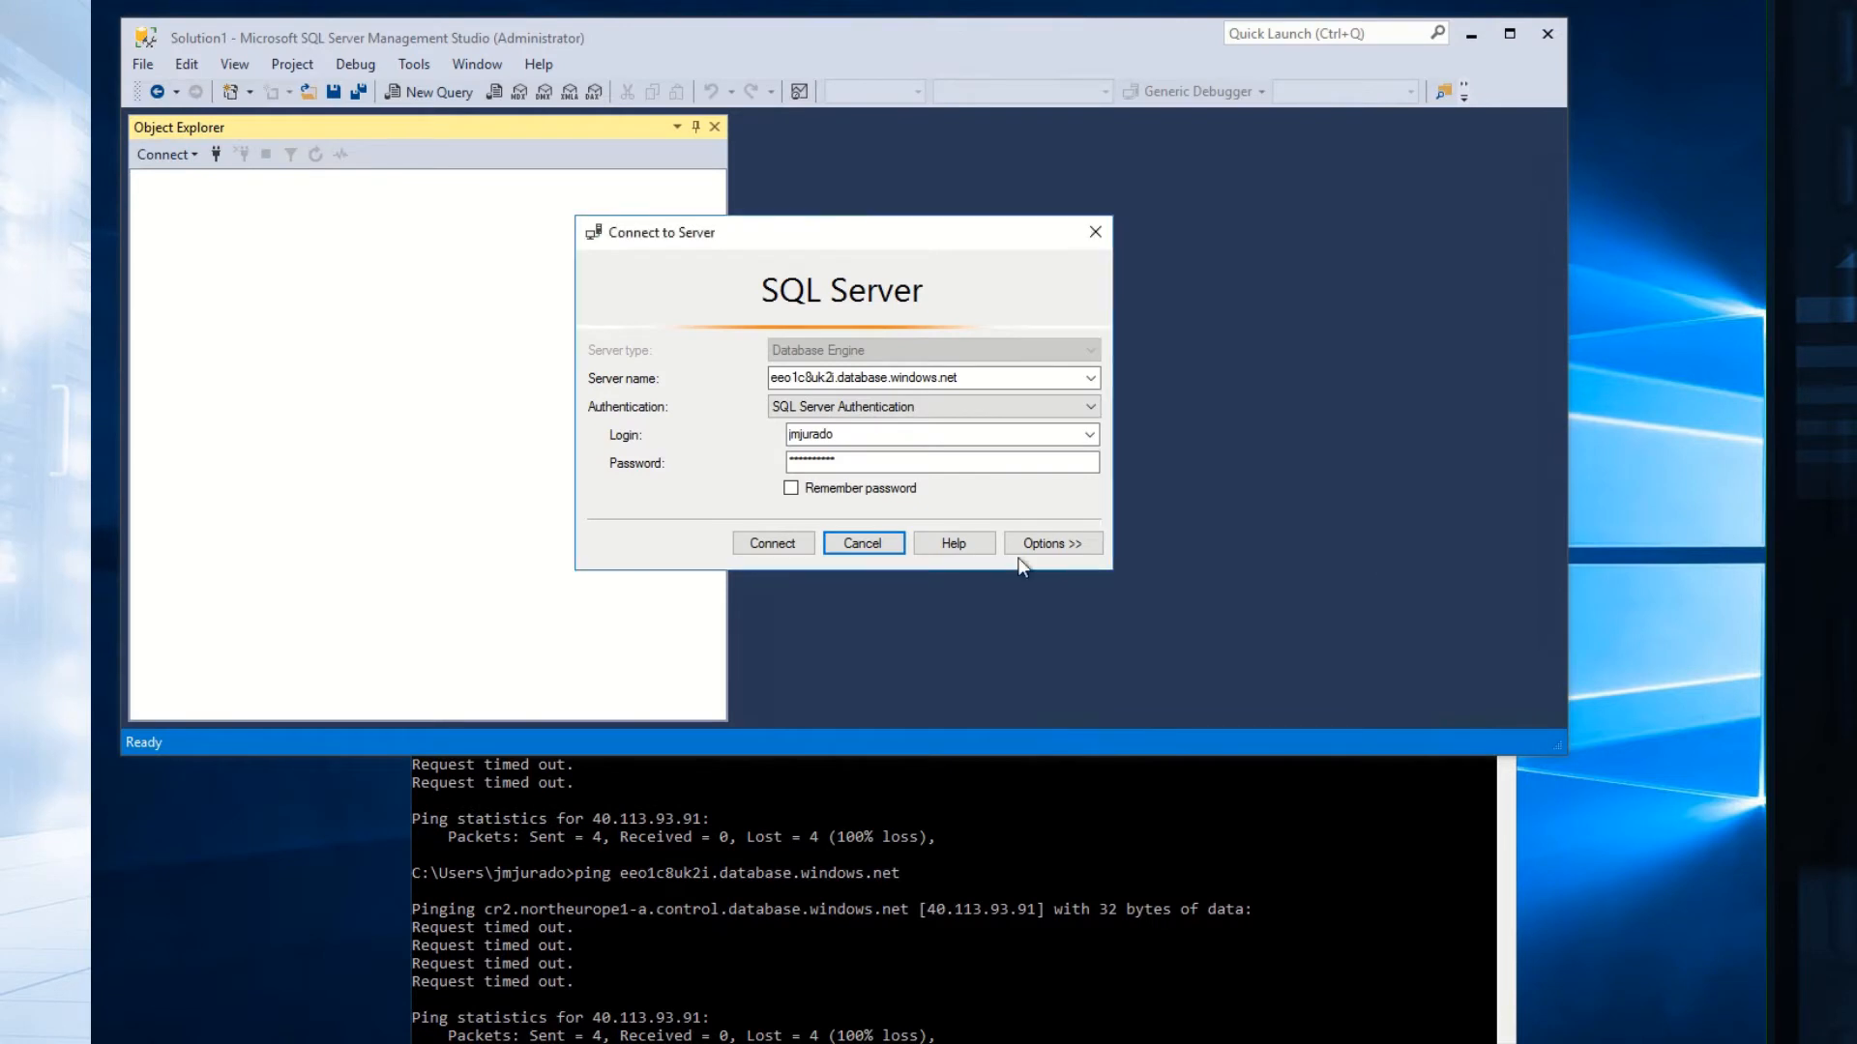
click(760, 542)
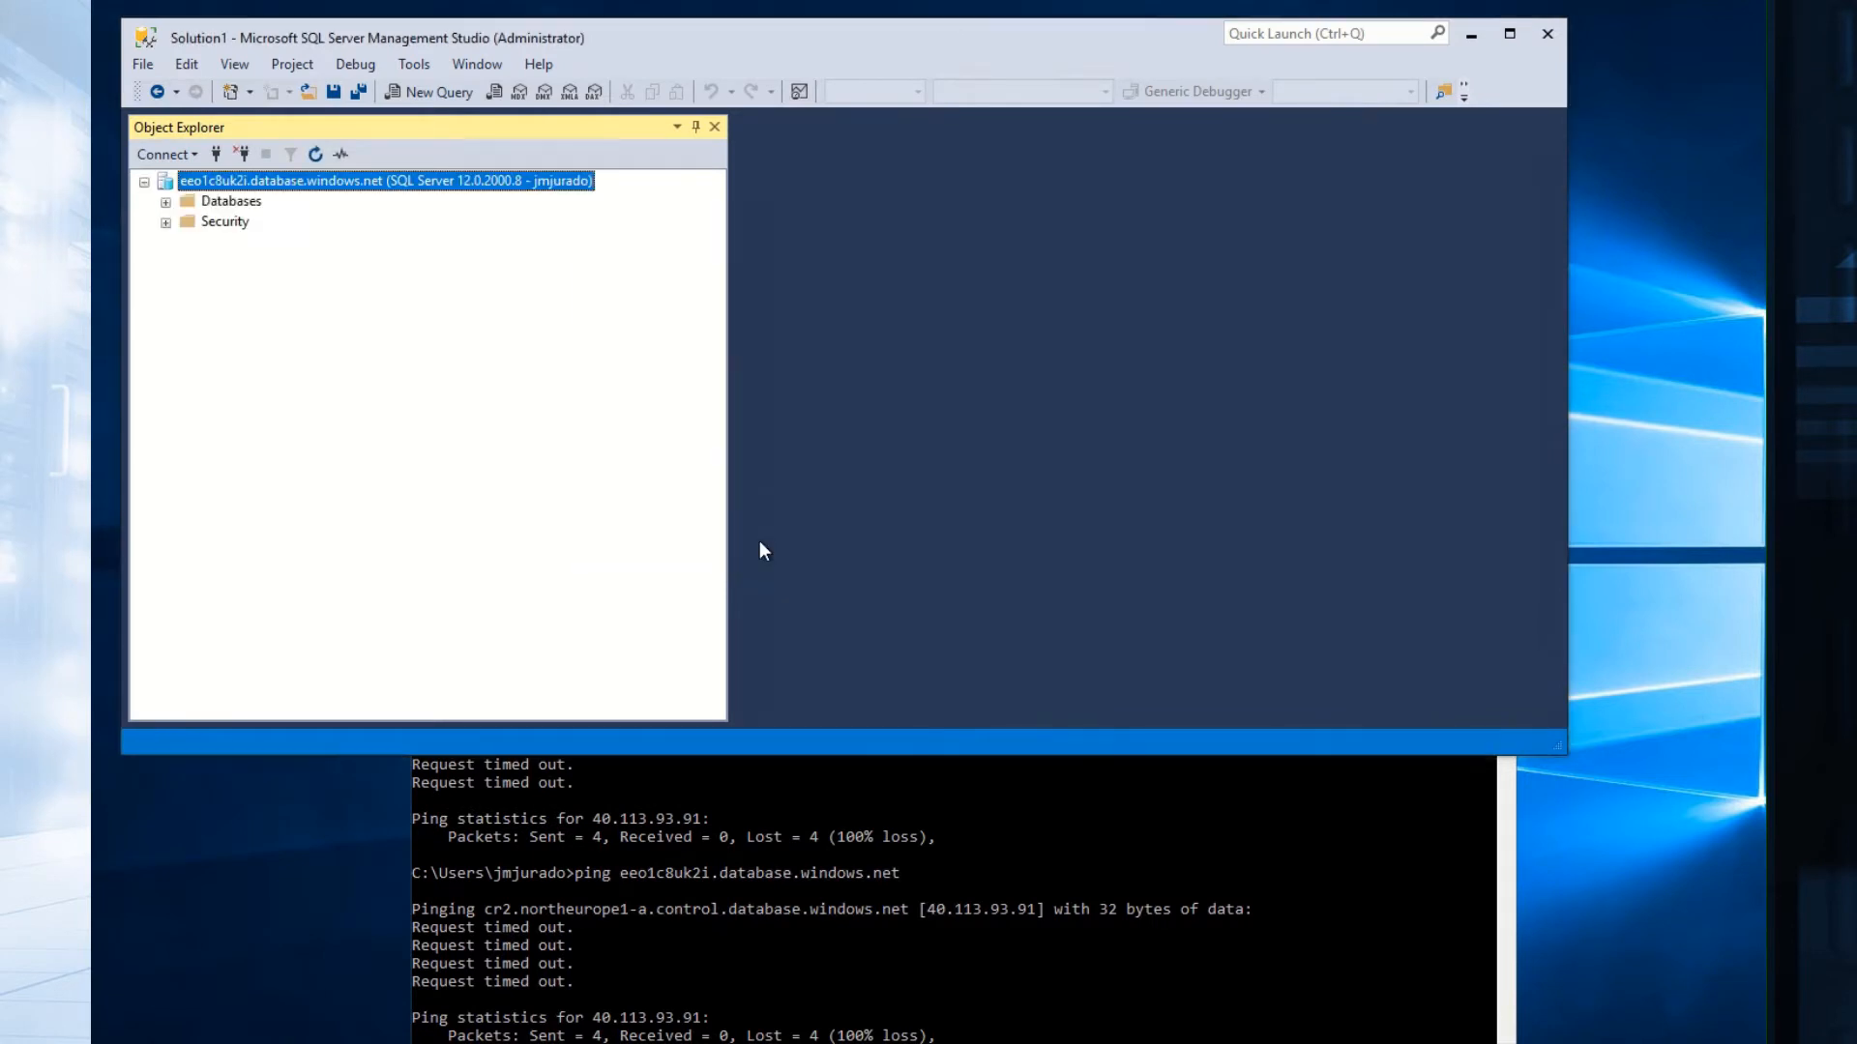
click(165, 202)
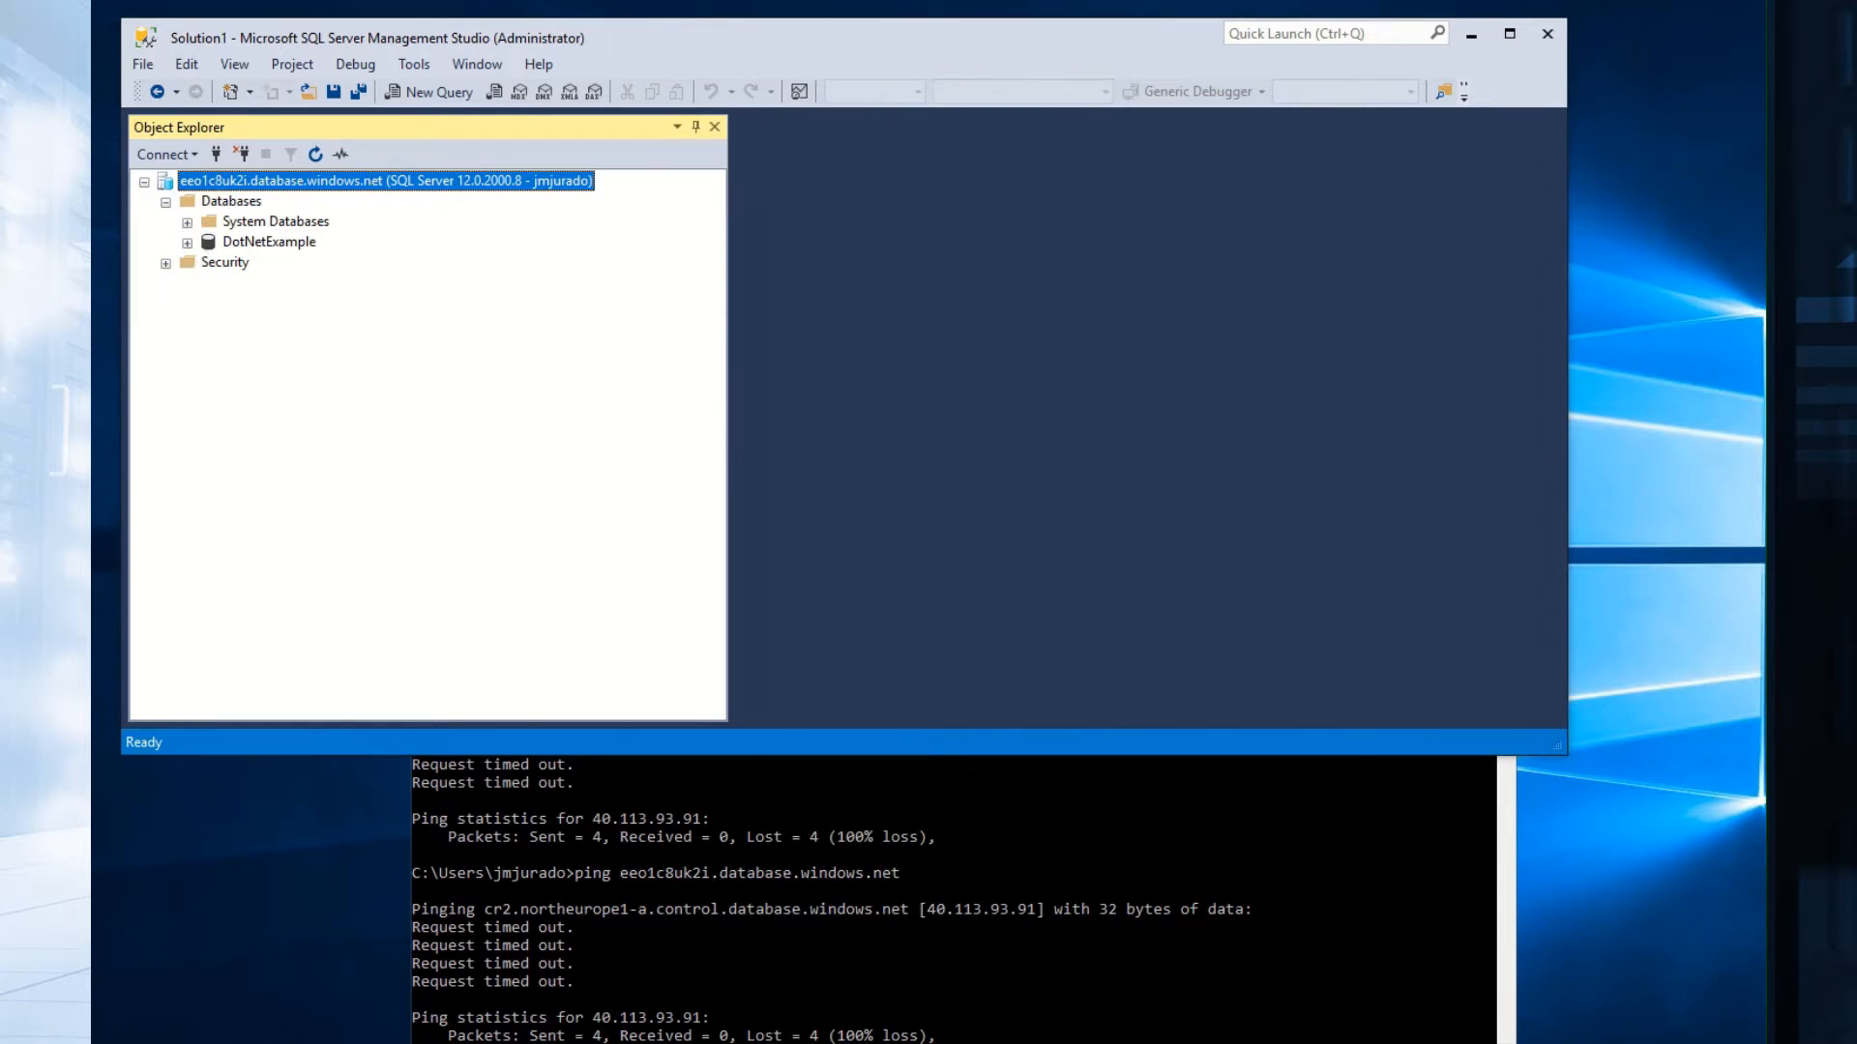
key(alt+Tab)
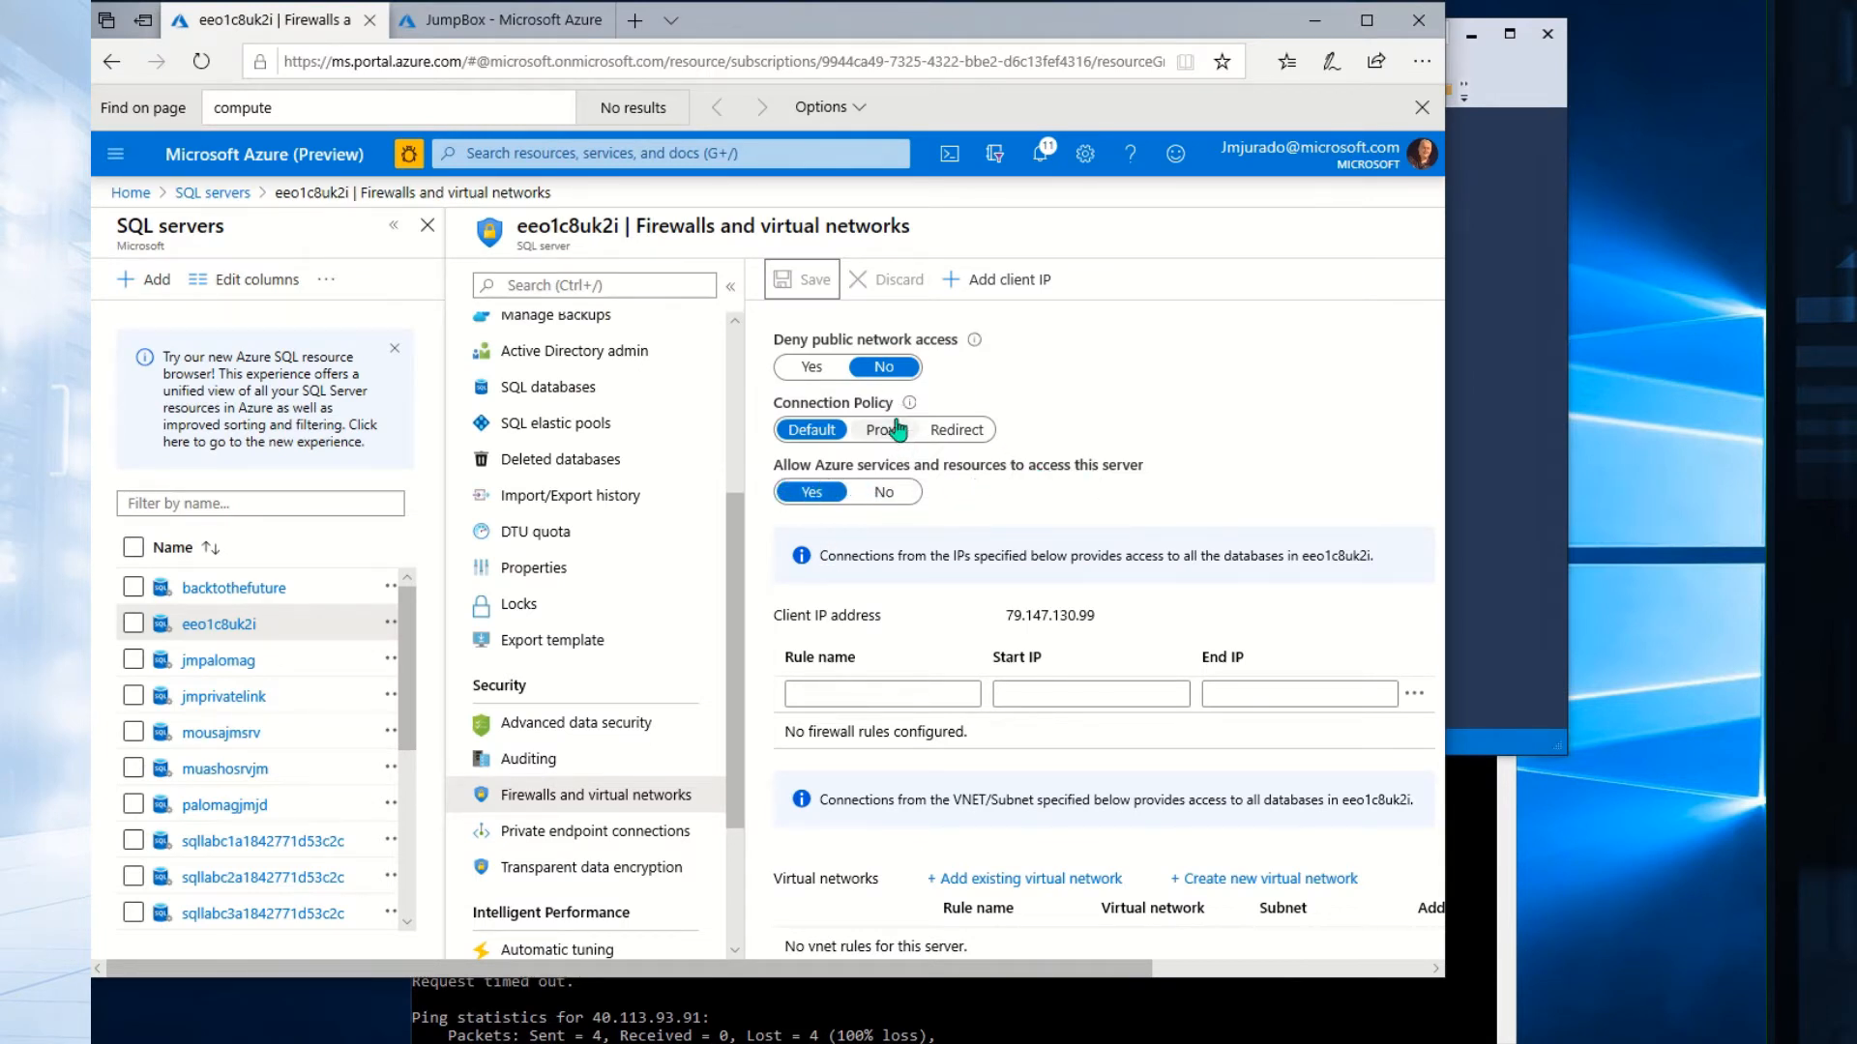
Set Deny public network access to Yes on eeo1c8uk2i and save the firewall settings.
click(808, 367)
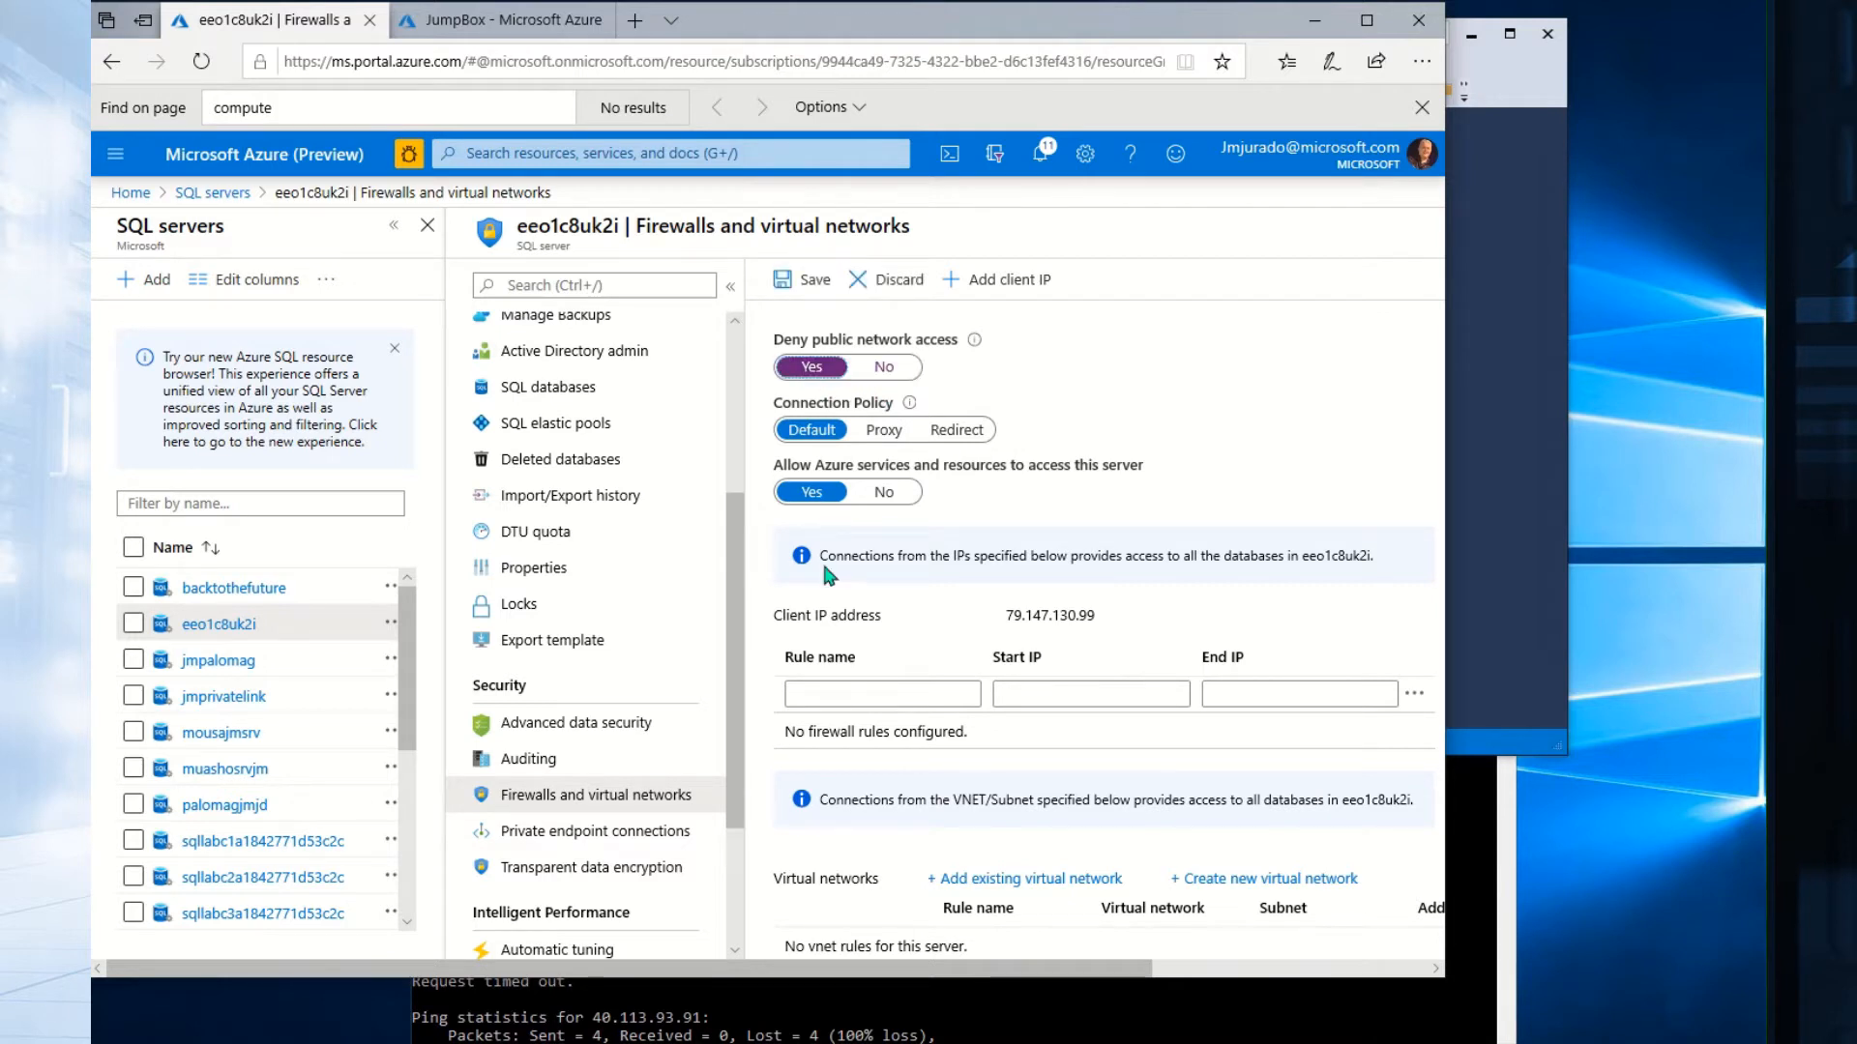
click(809, 278)
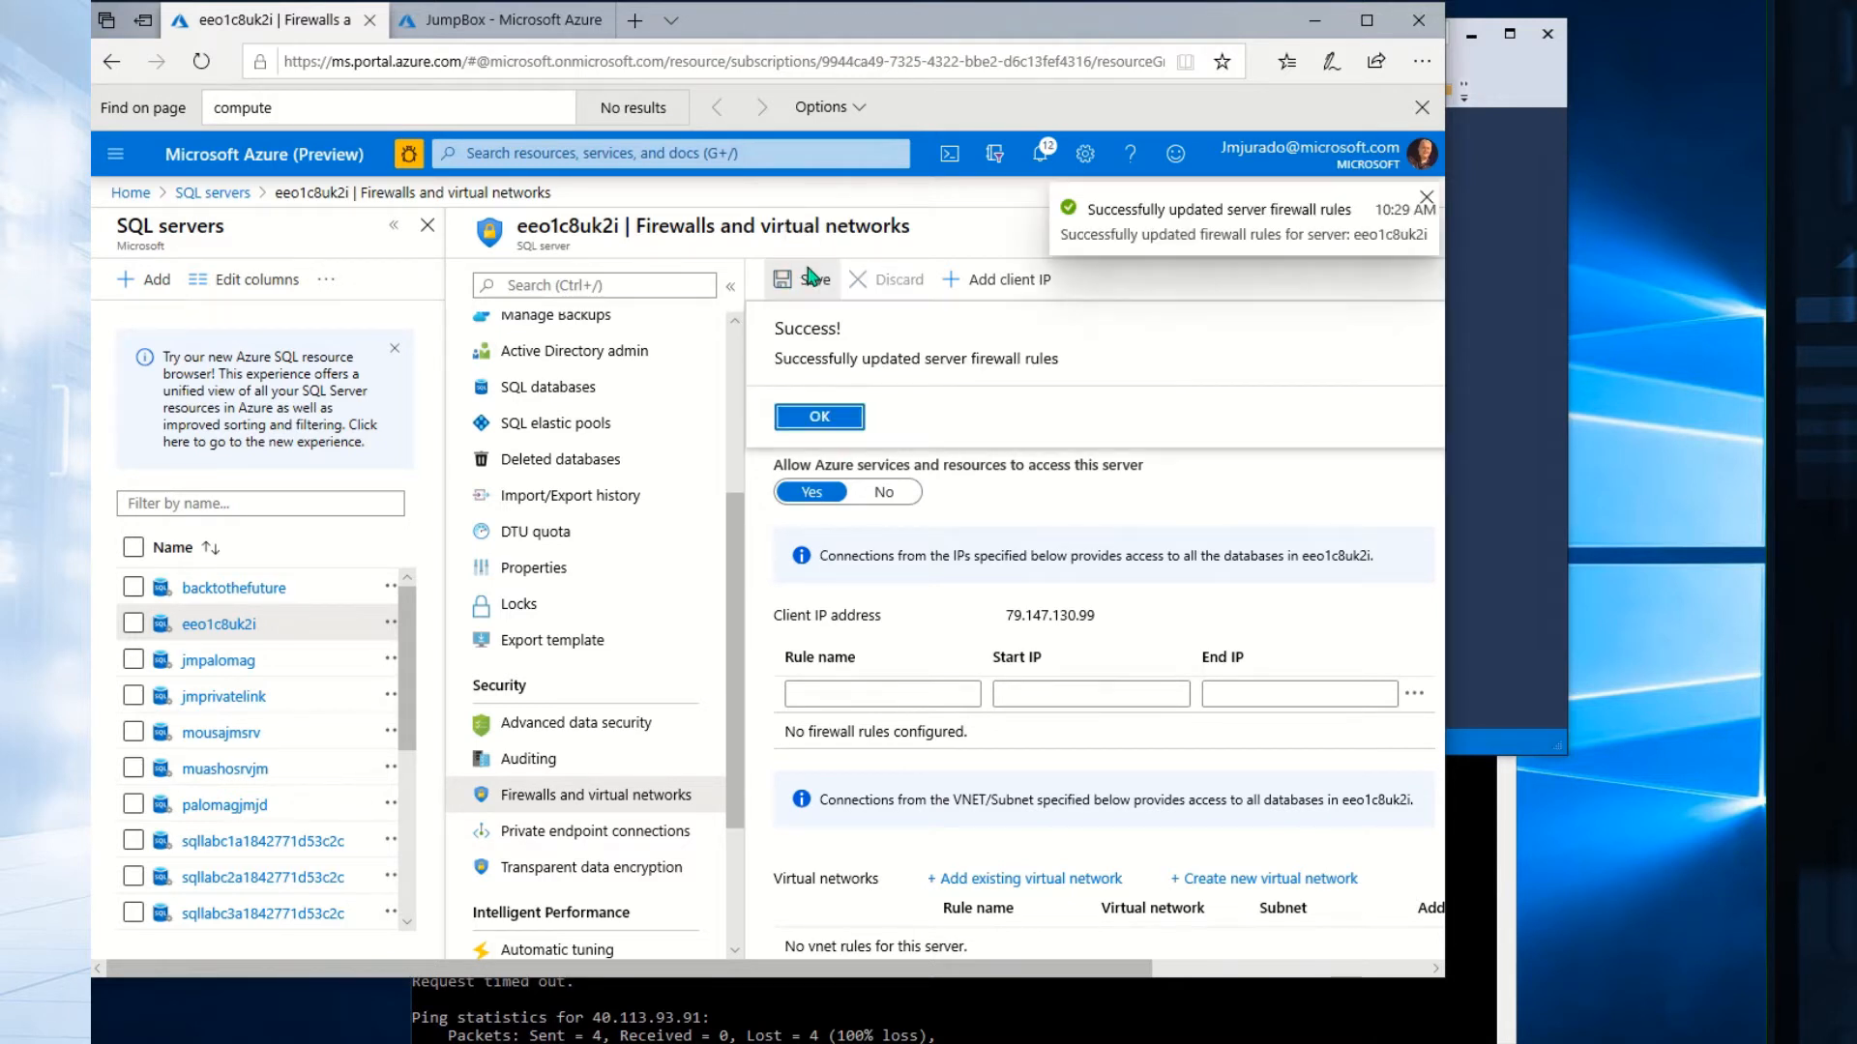
click(819, 418)
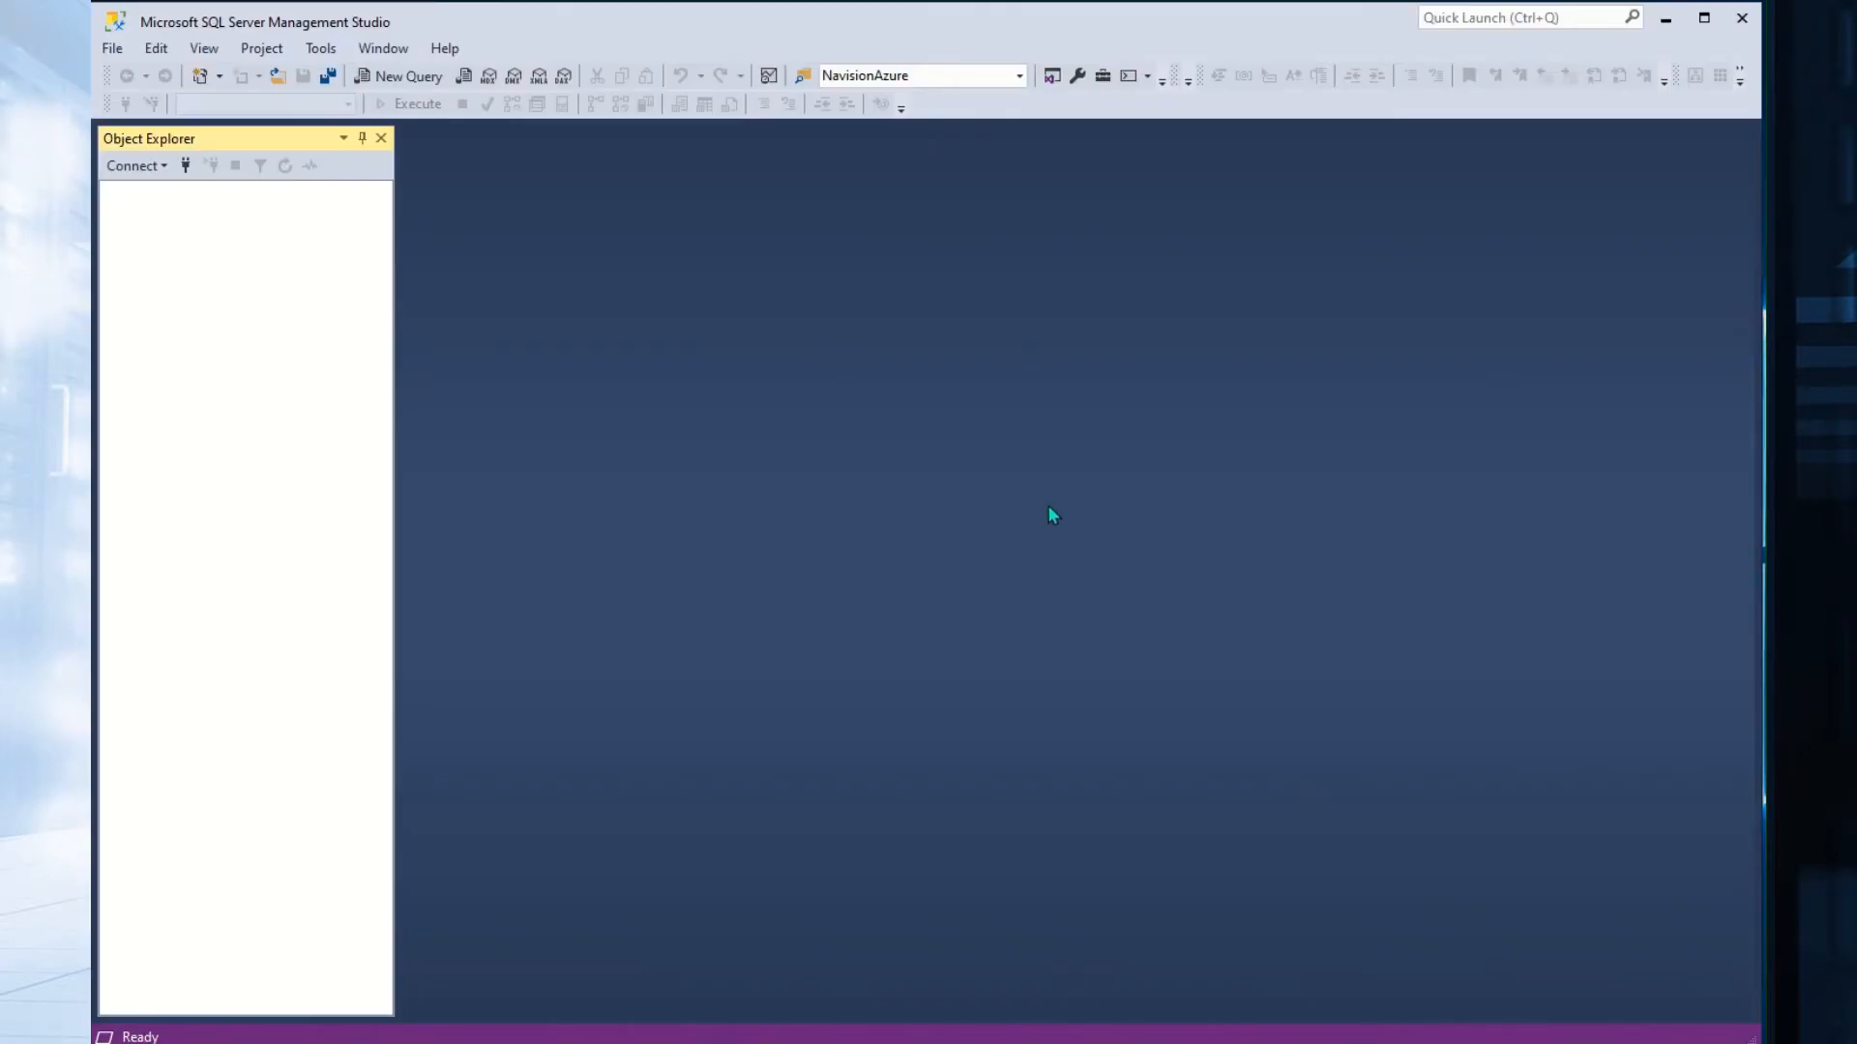
Connect to the Database Engine at eeo1c8uk2i, see error 47073 for the public endpoint, and return to the portal.
click(129, 166)
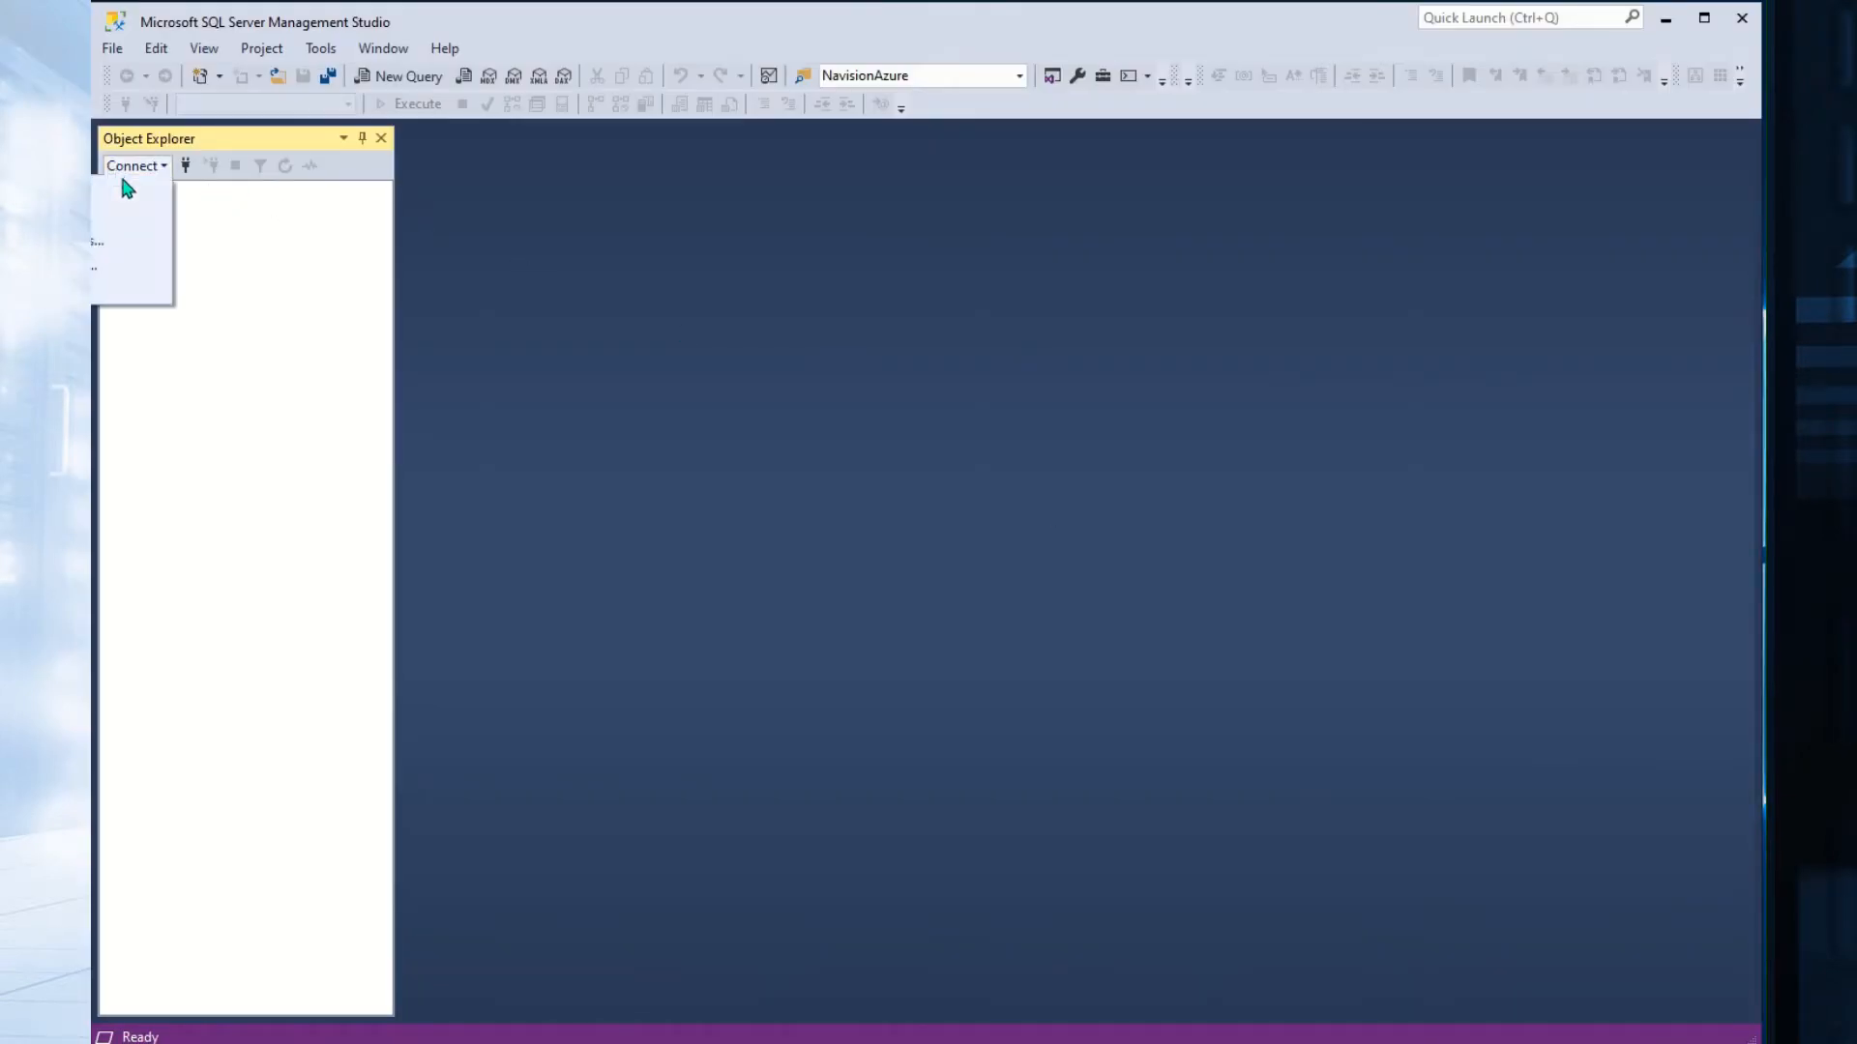
click(132, 198)
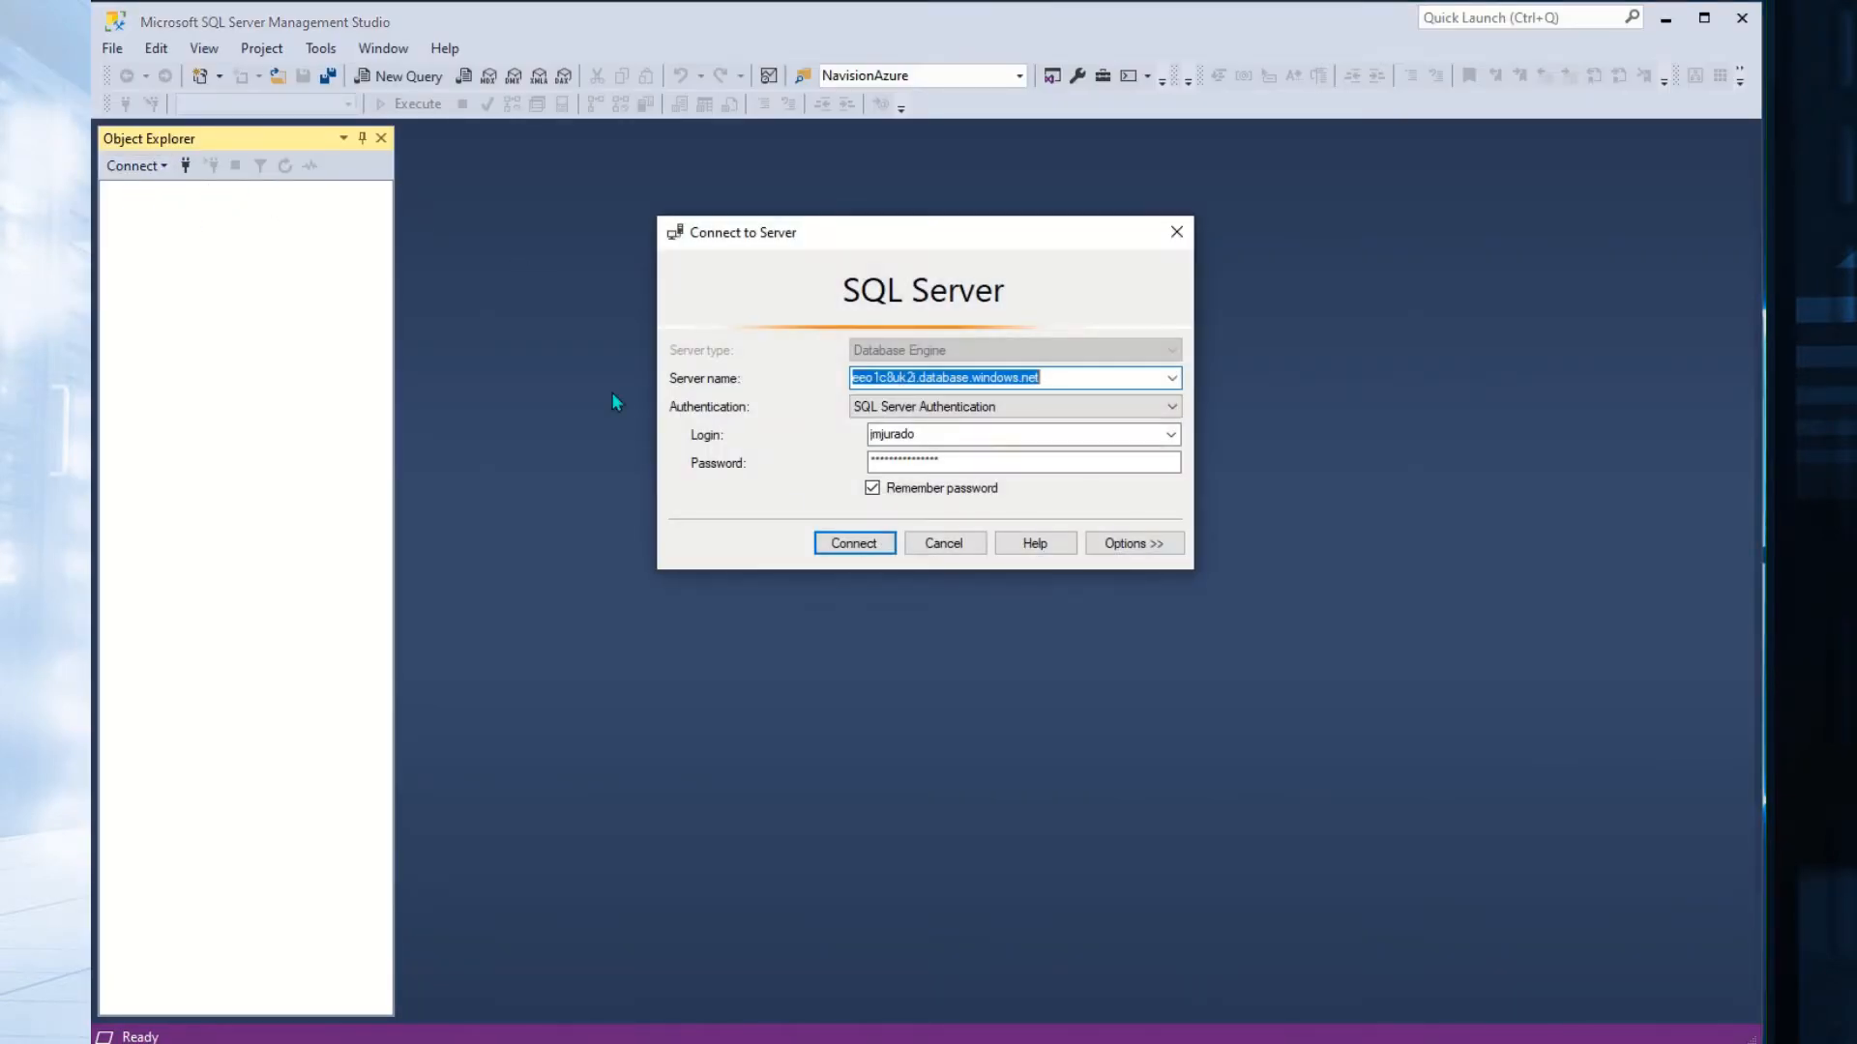
click(857, 547)
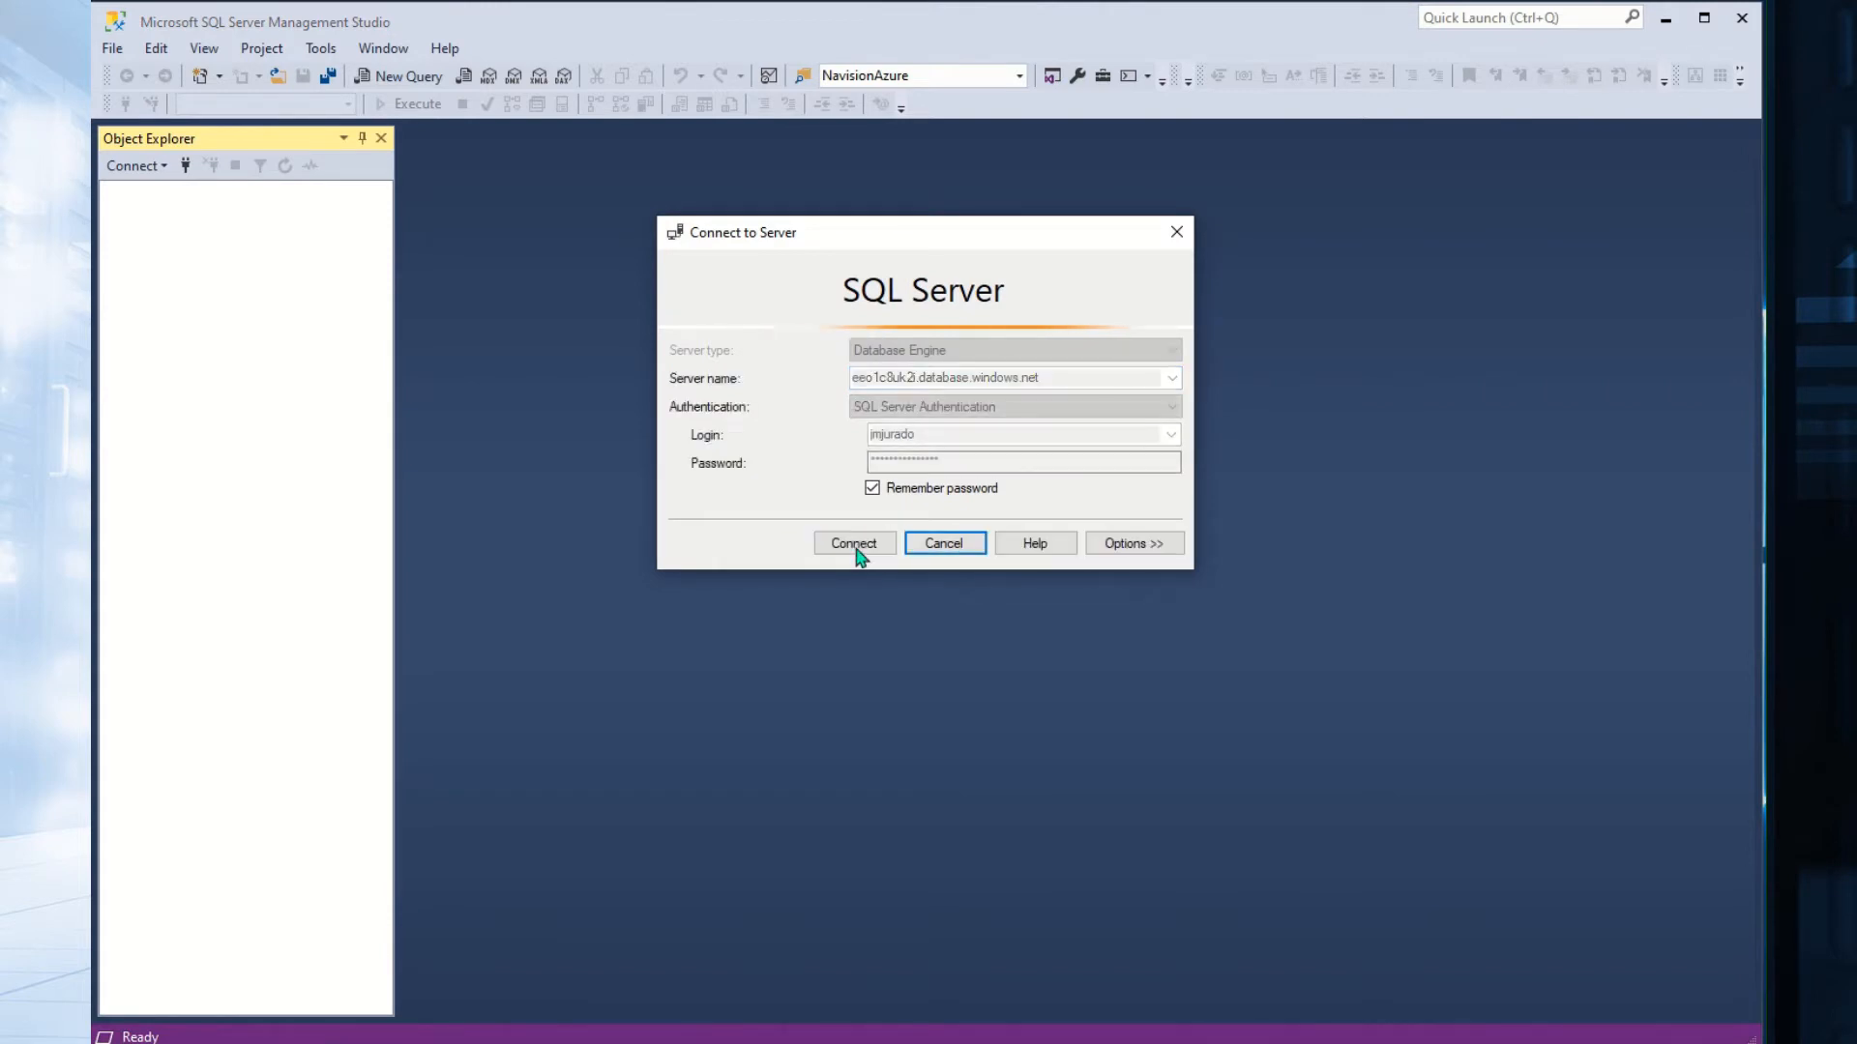
drag(927, 315, 944, 601)
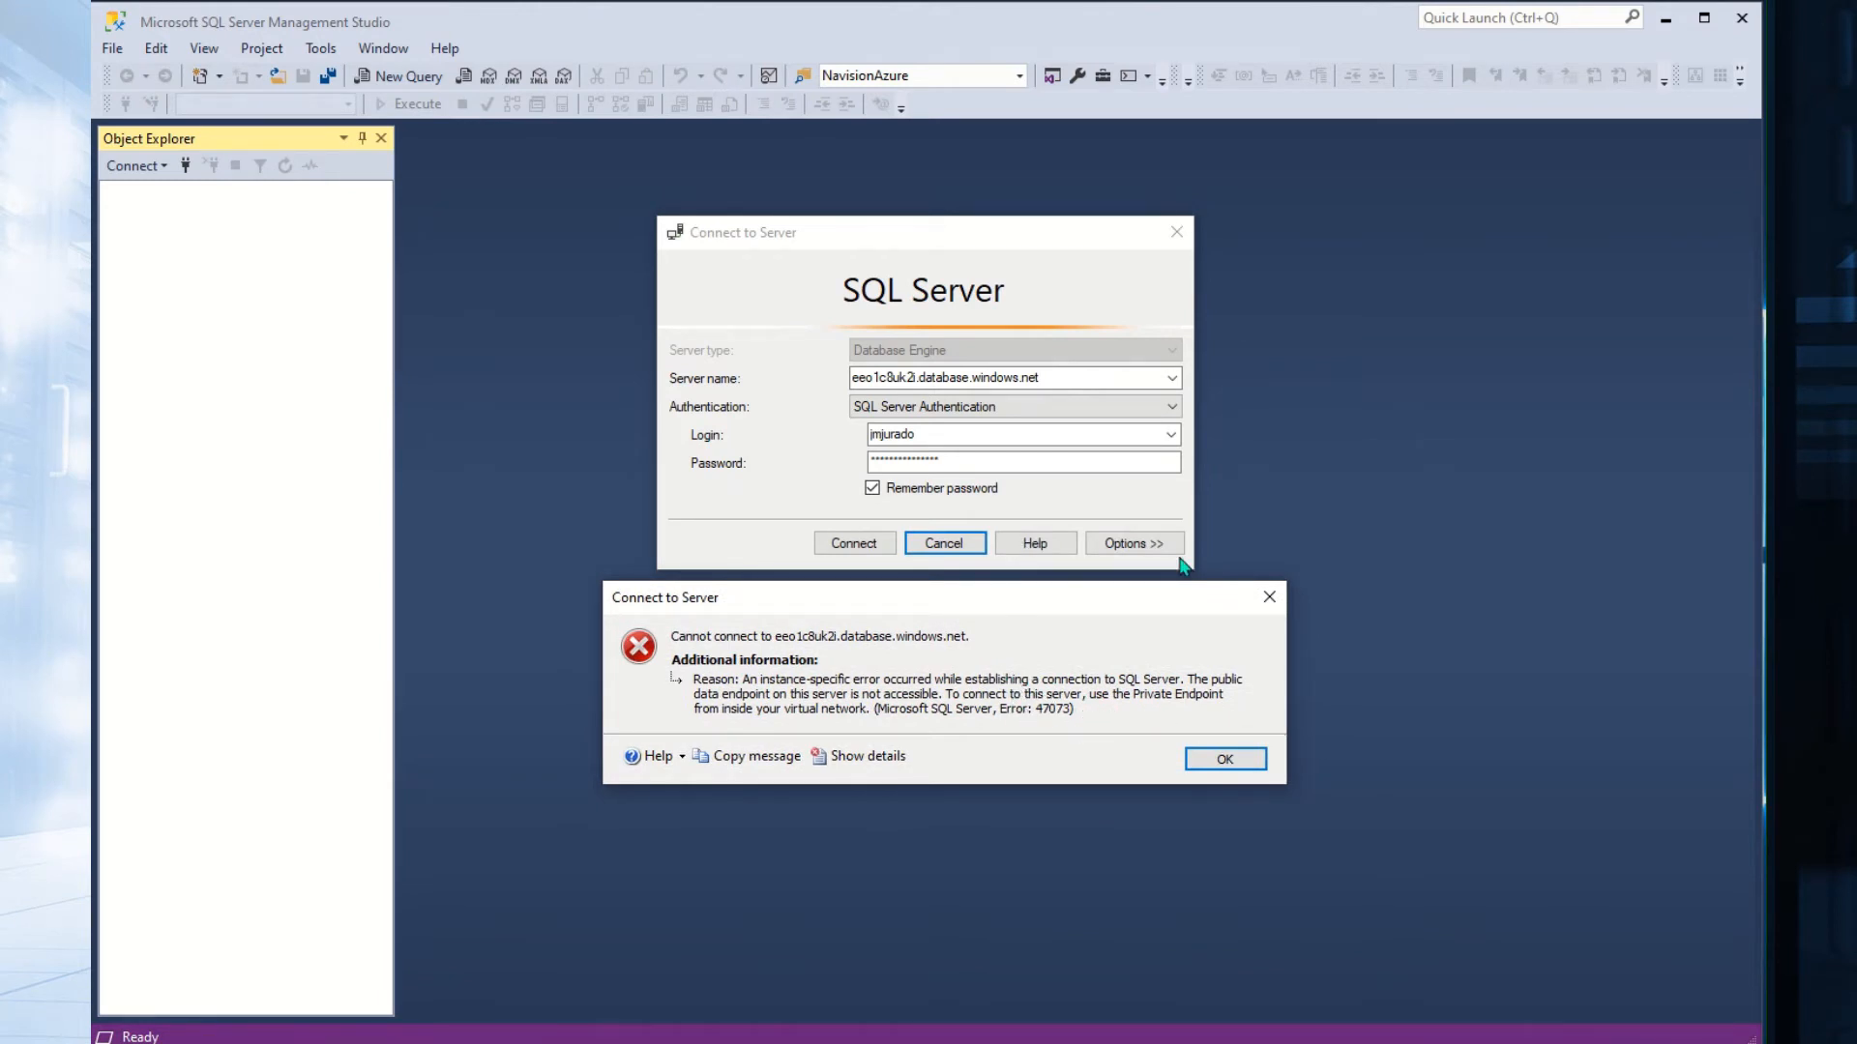
key(alt+Tab)
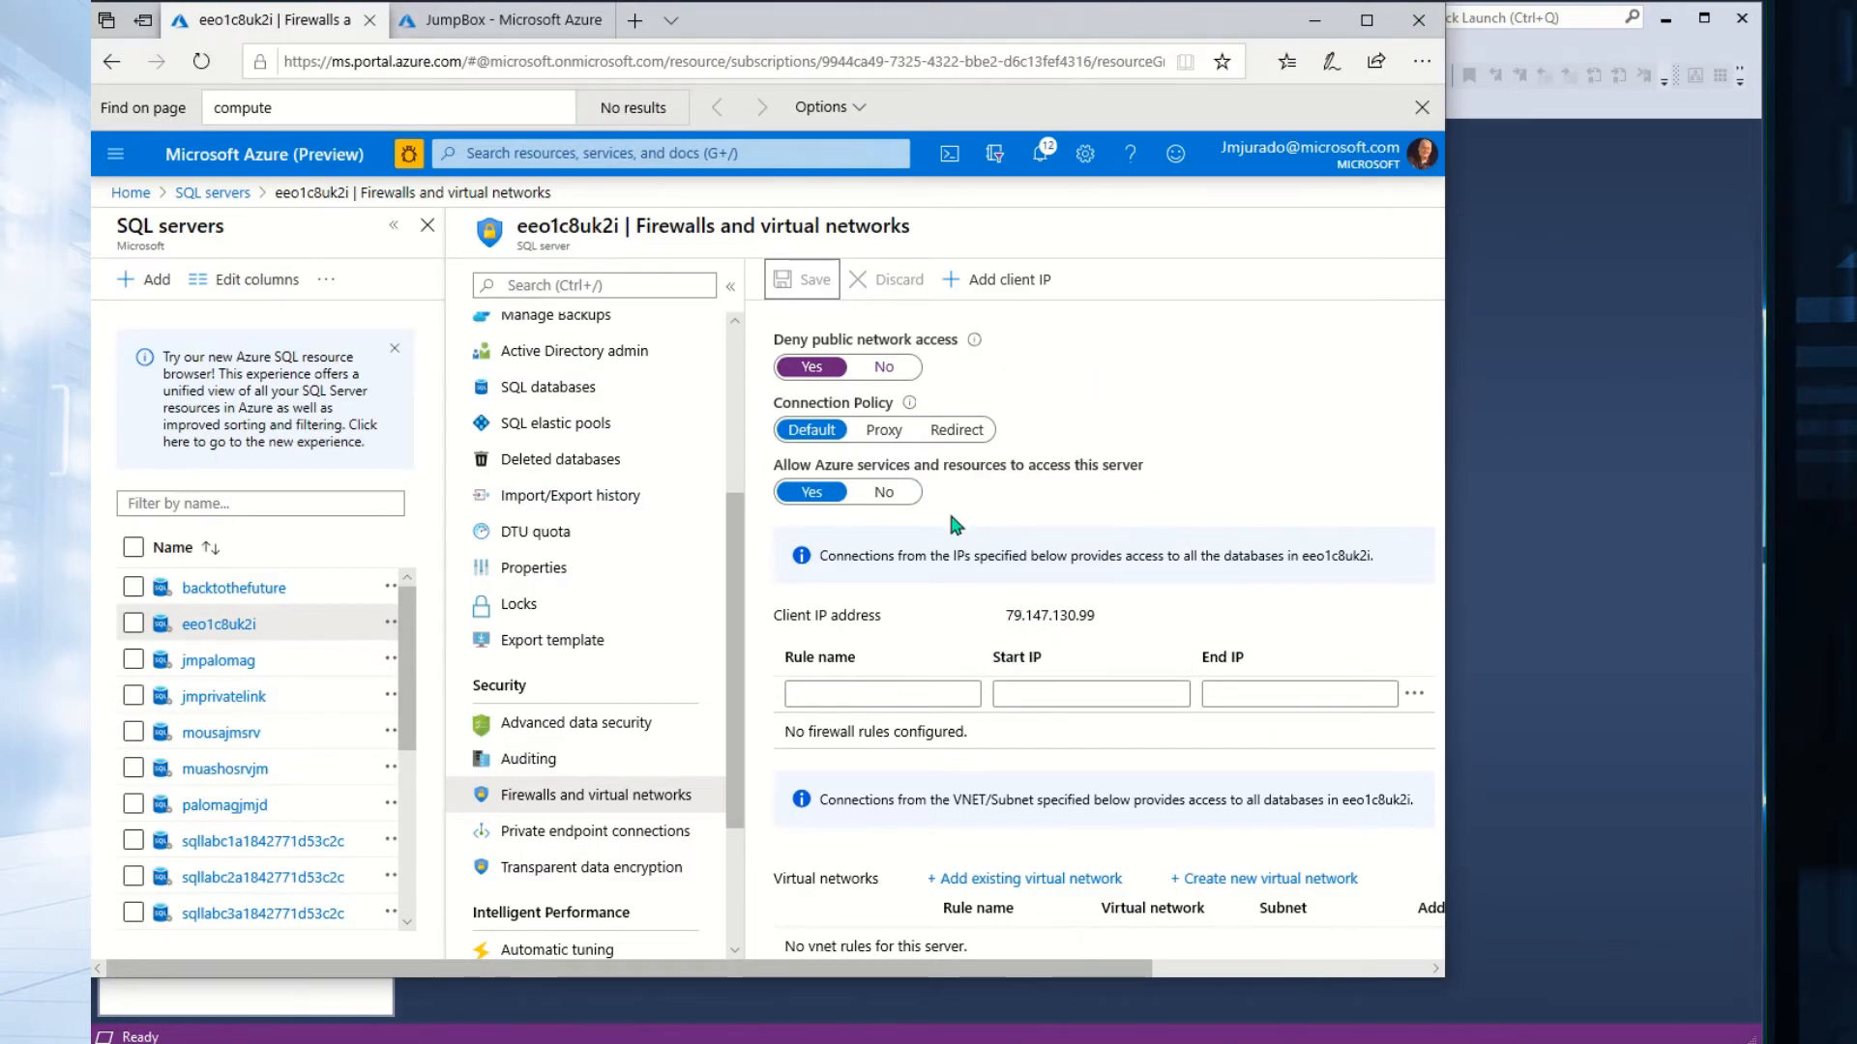
Go to the server's Auditing page, then back to Firewalls and virtual networks to reload it.
click(542, 764)
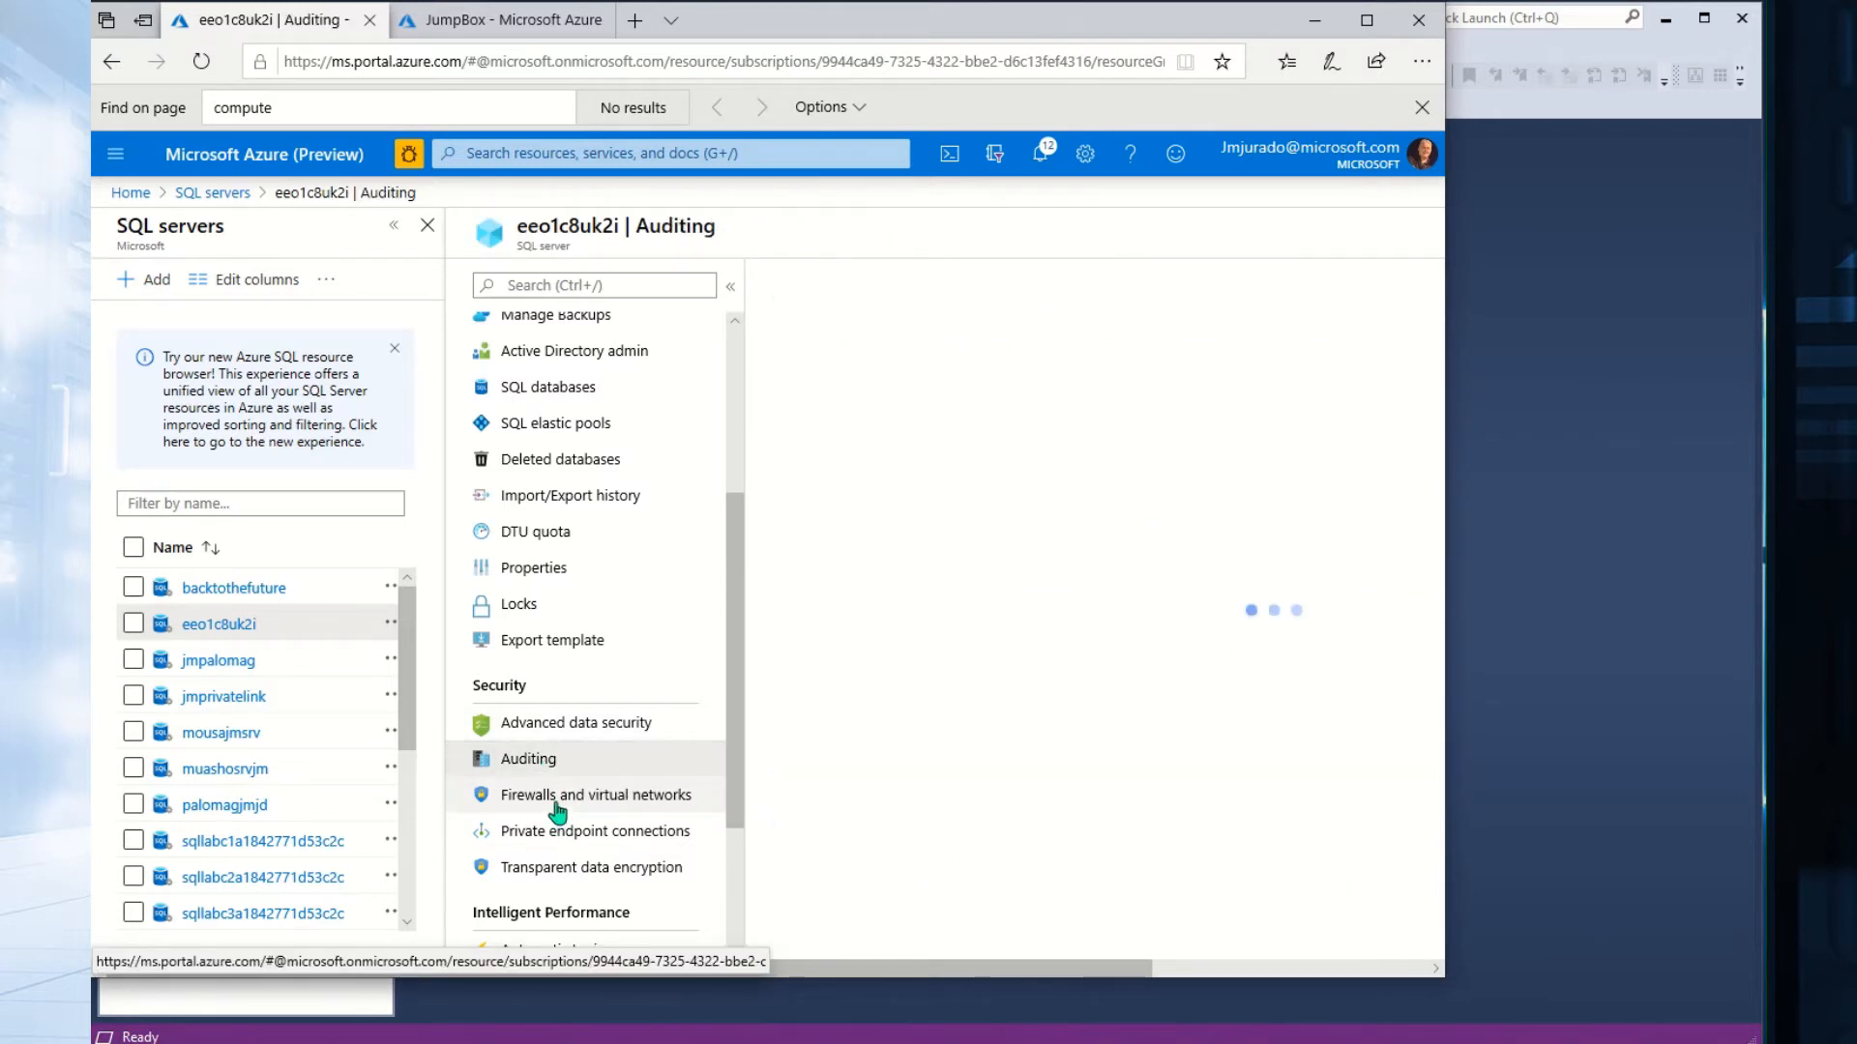
click(556, 799)
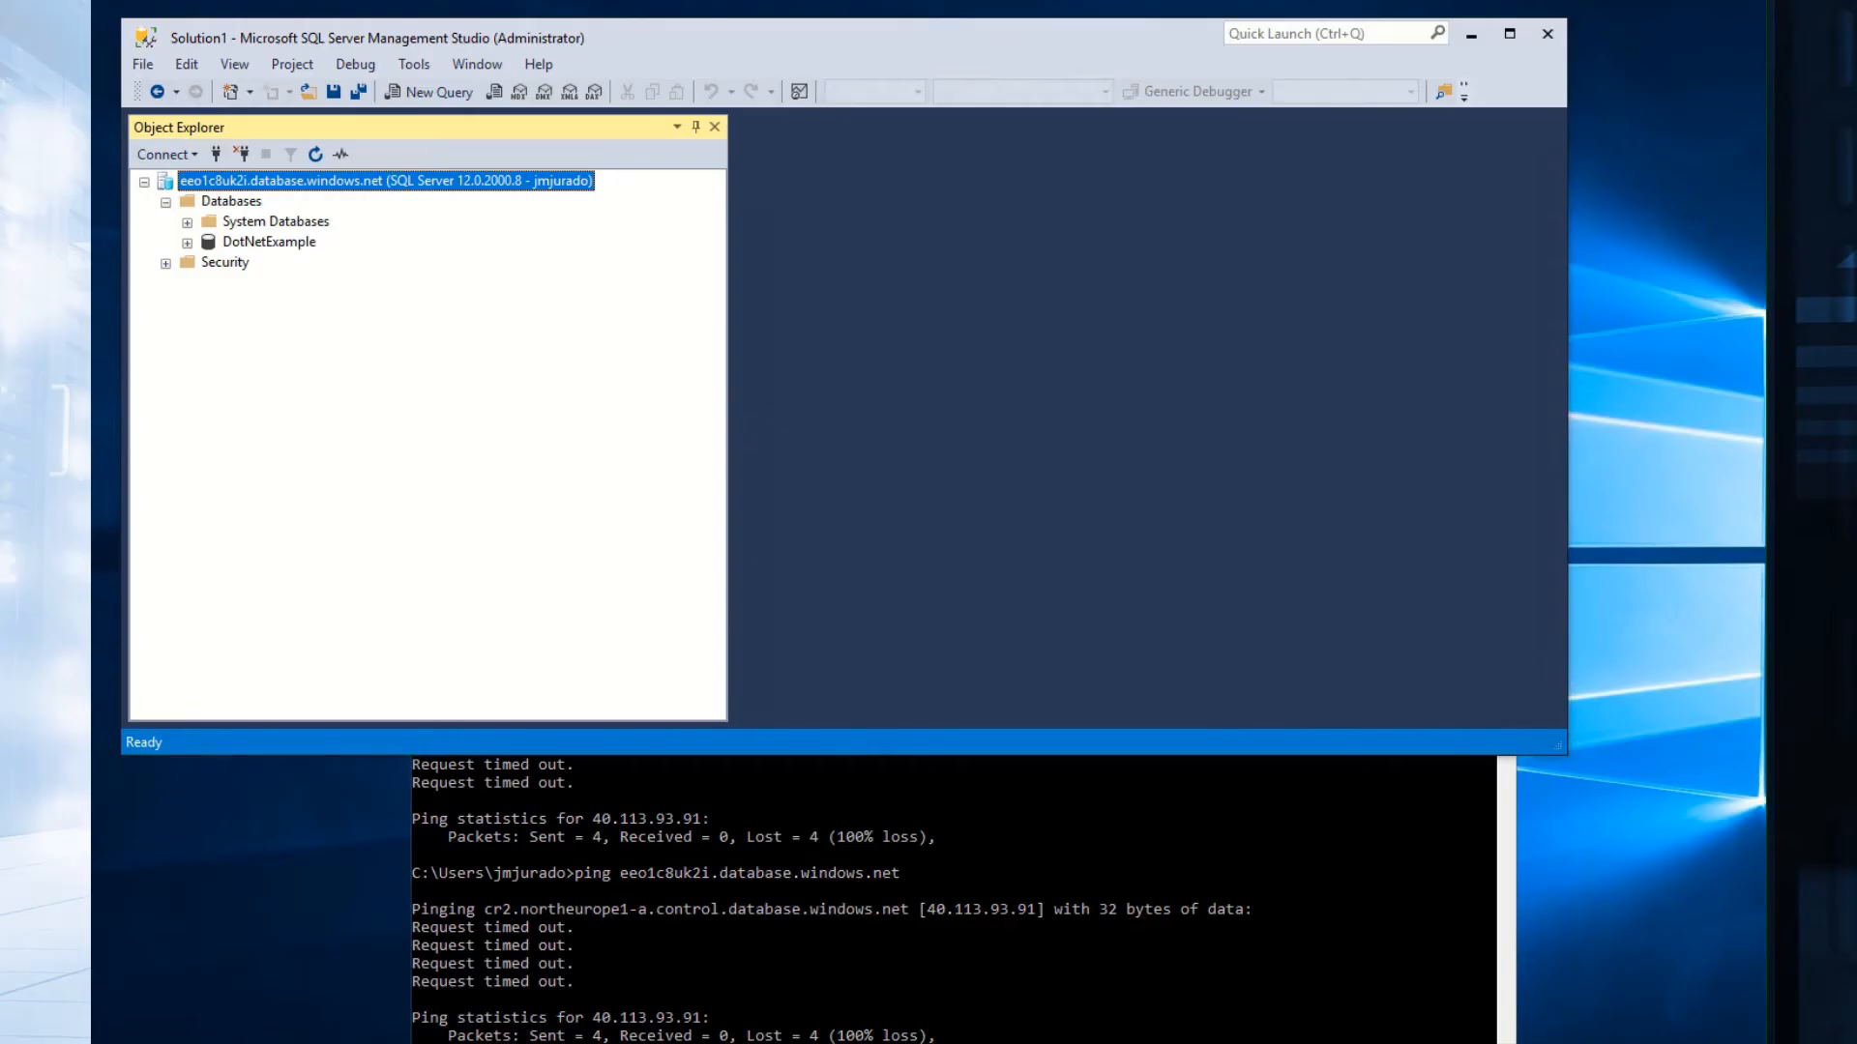
Disconnect from eeo1c8uk2i.database.windows.net and start a new Database Engine connection.
right_click(456, 183)
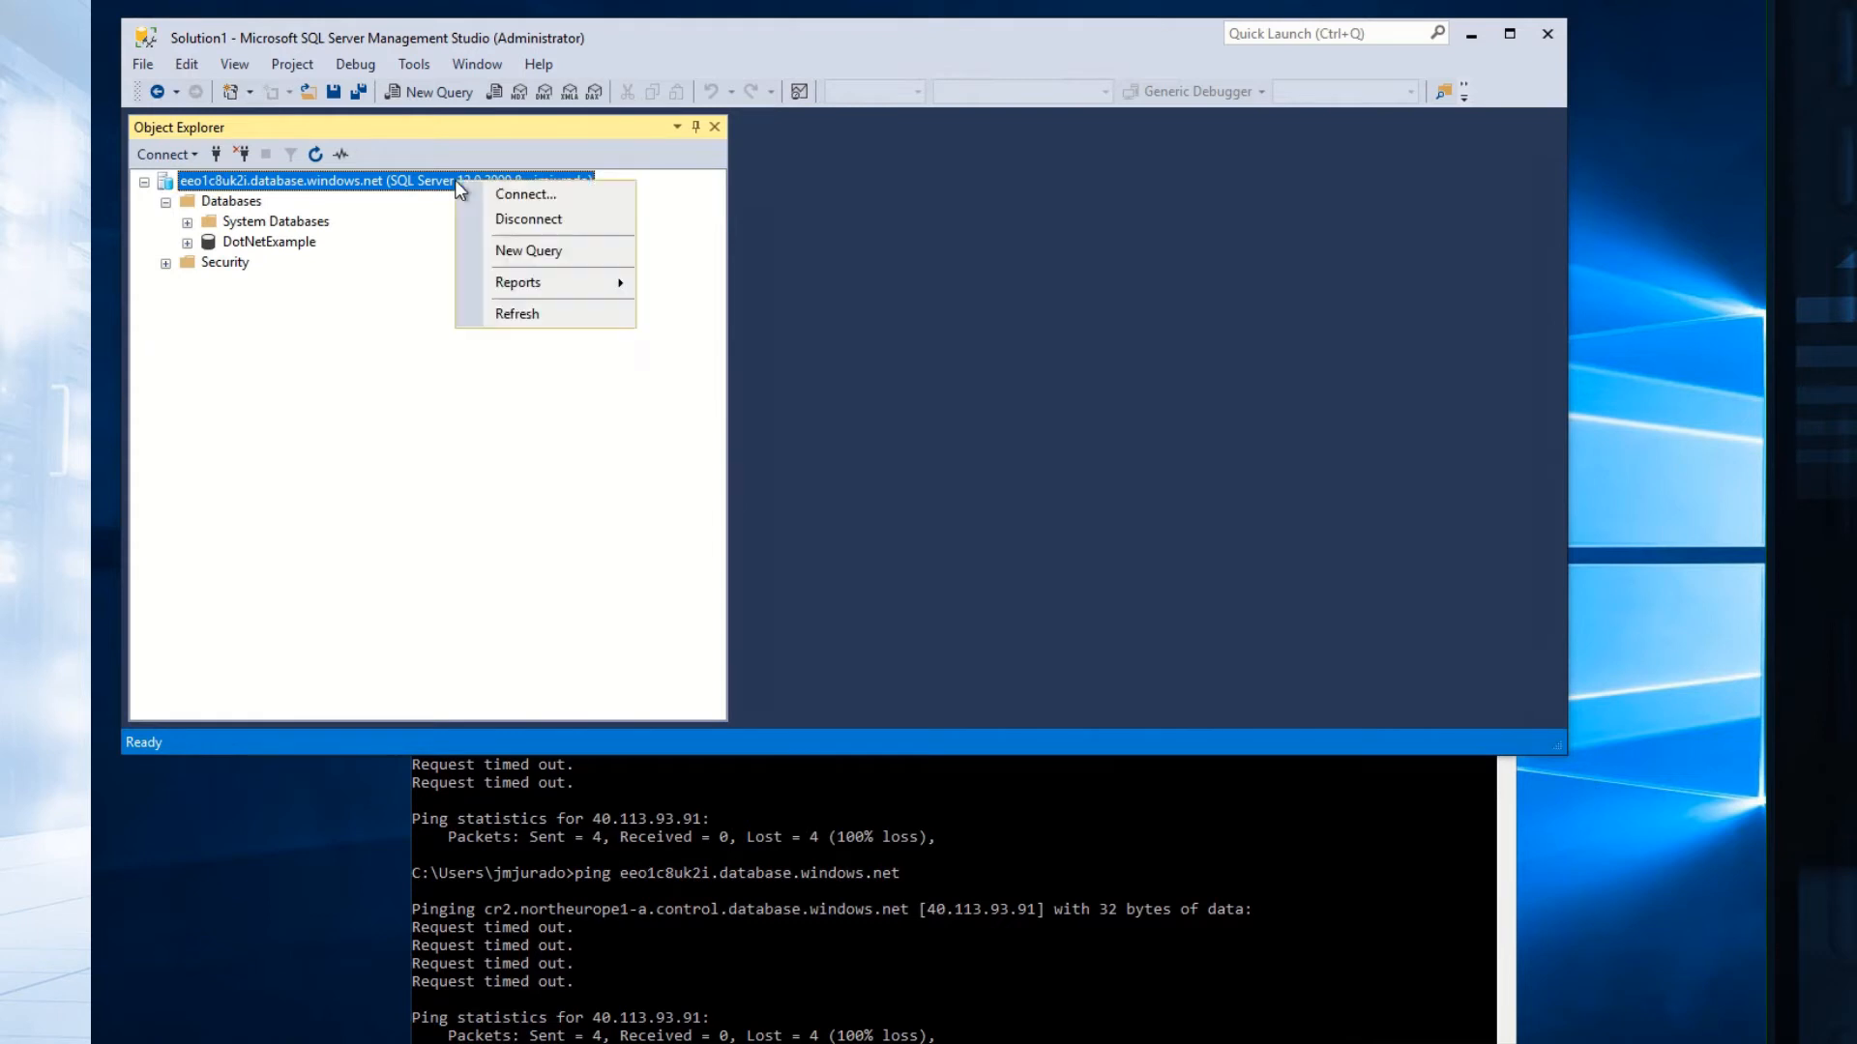
click(496, 220)
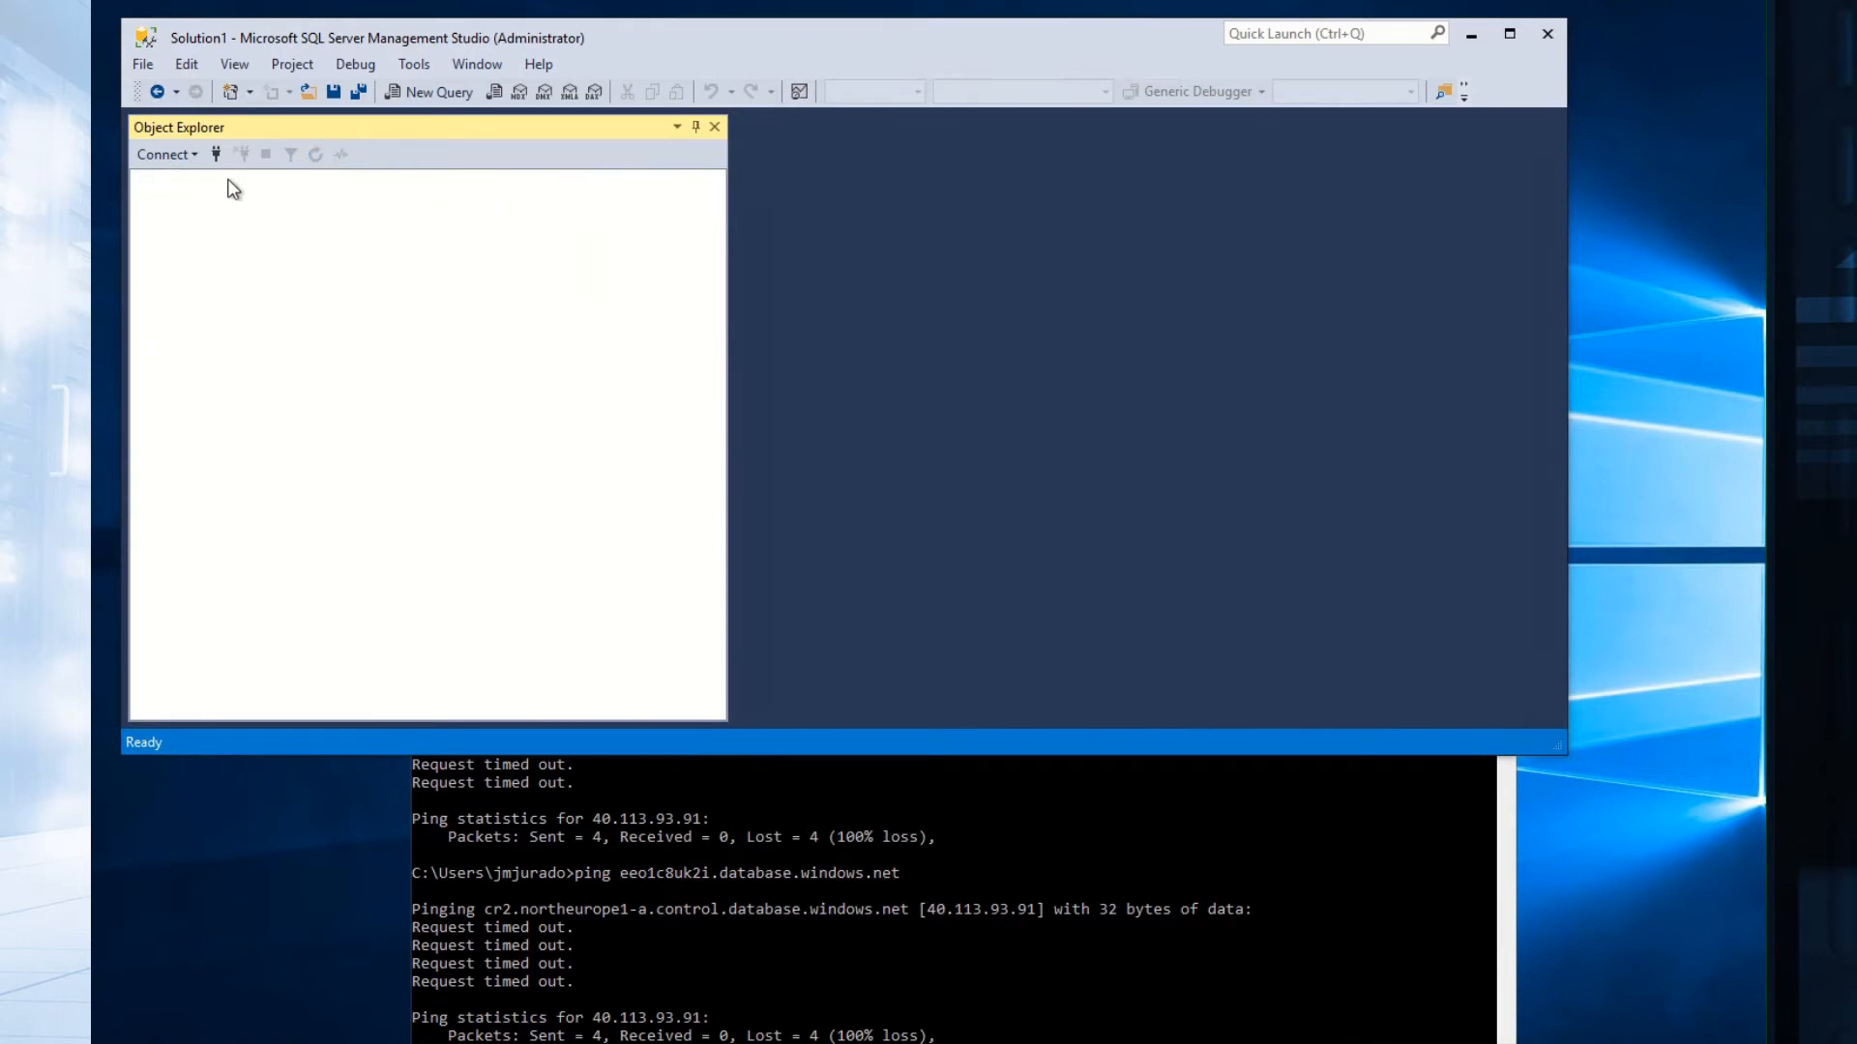
click(165, 154)
click(171, 180)
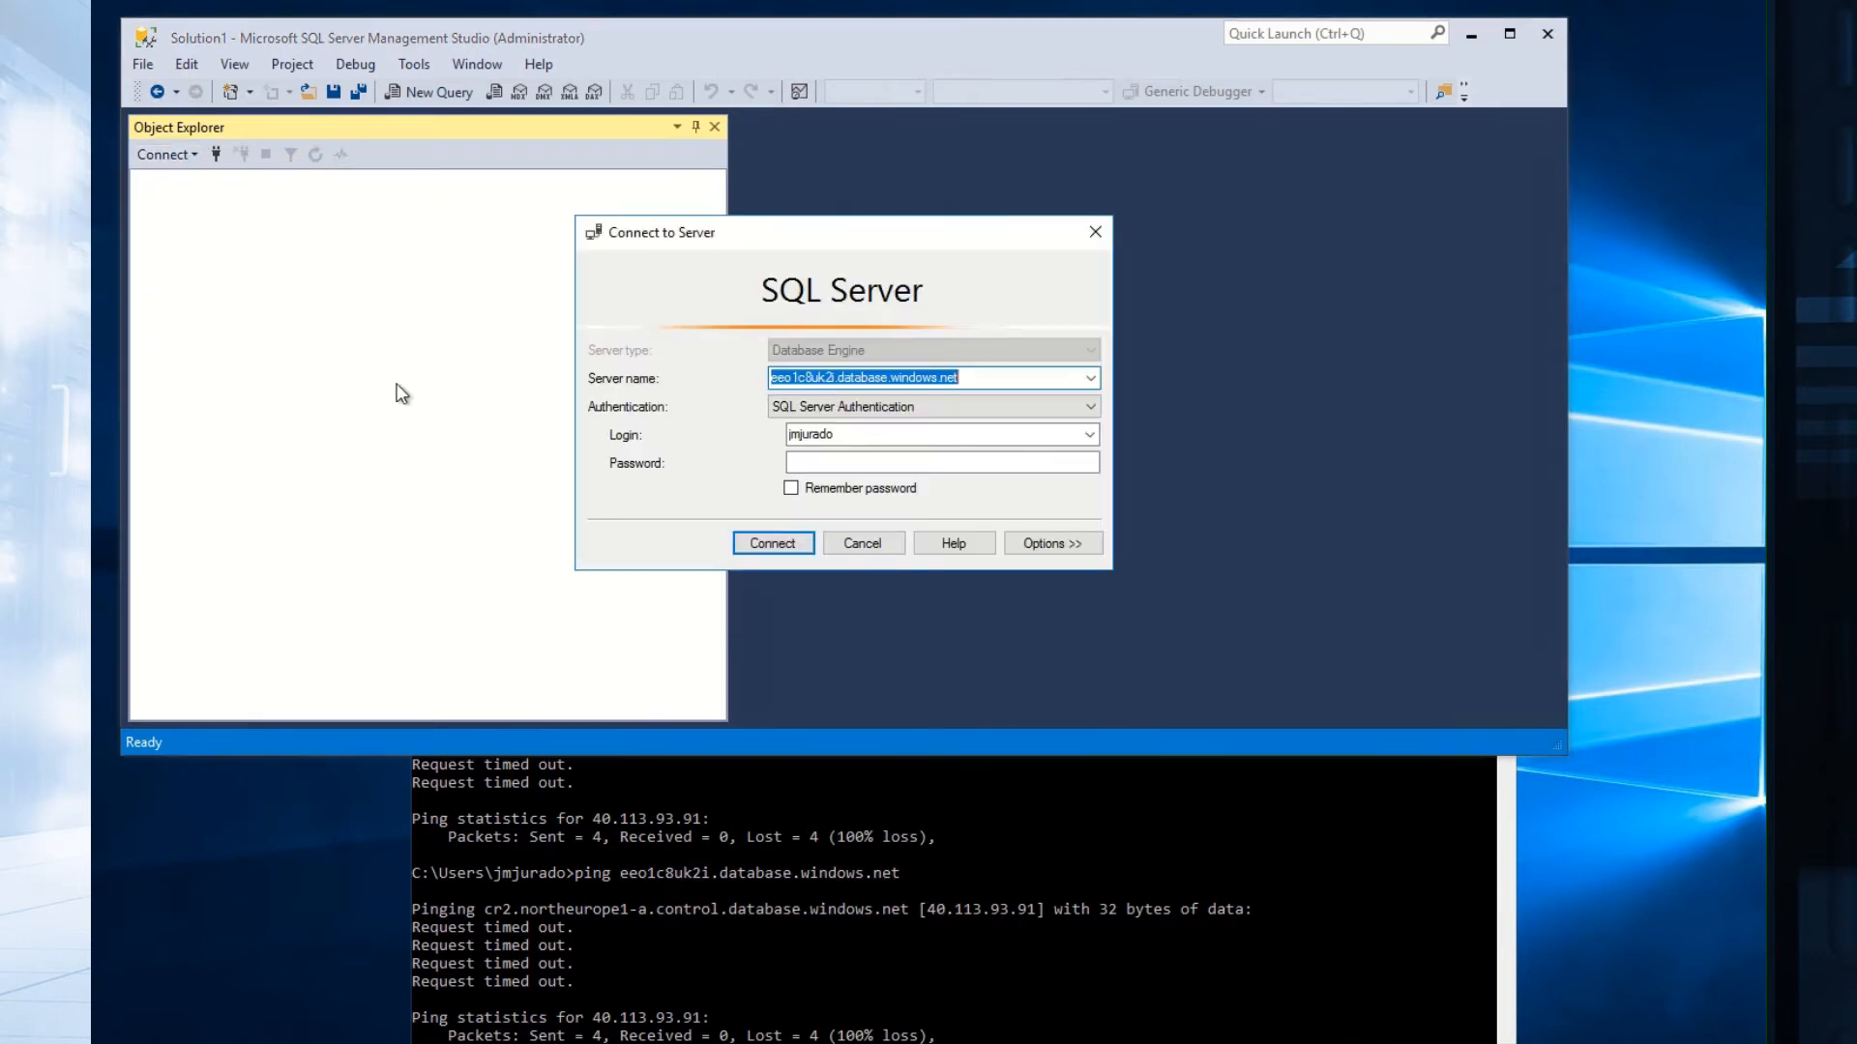
Enter the account password and connect, which fails; move the error message aside.
click(874, 461)
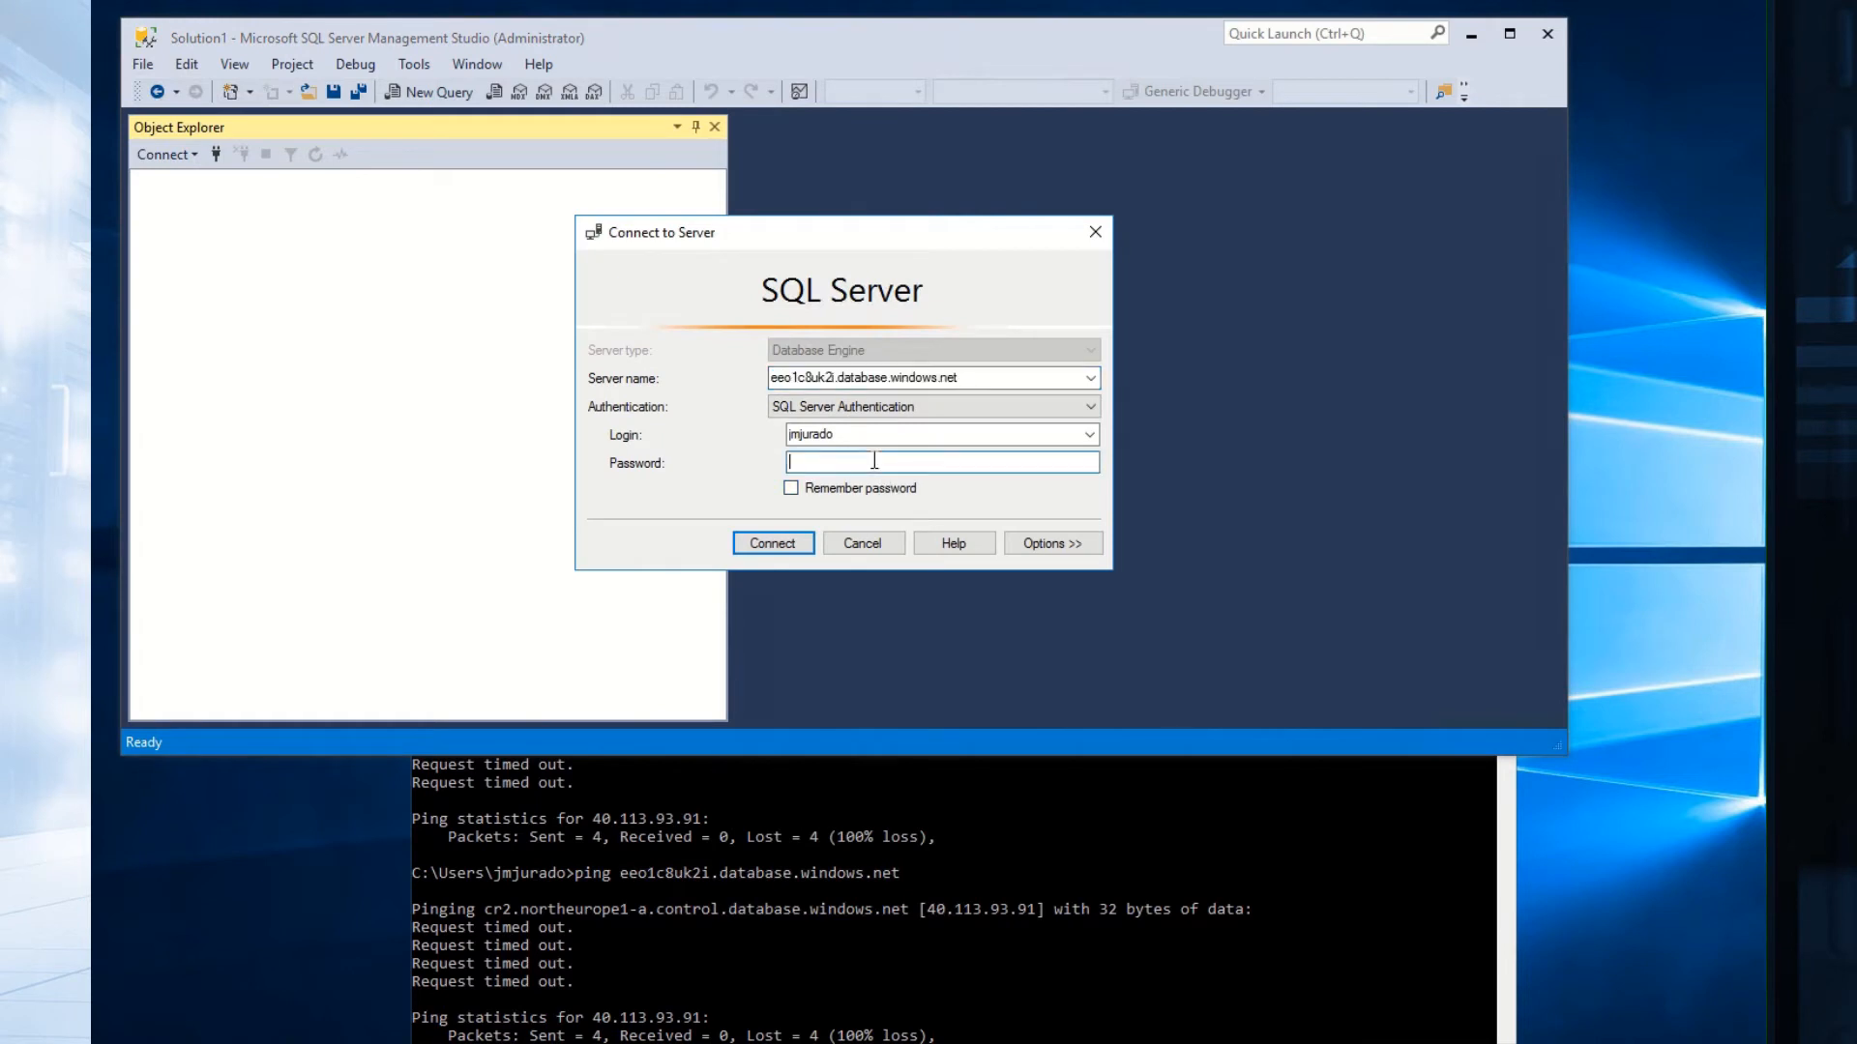
text(********)
click(757, 546)
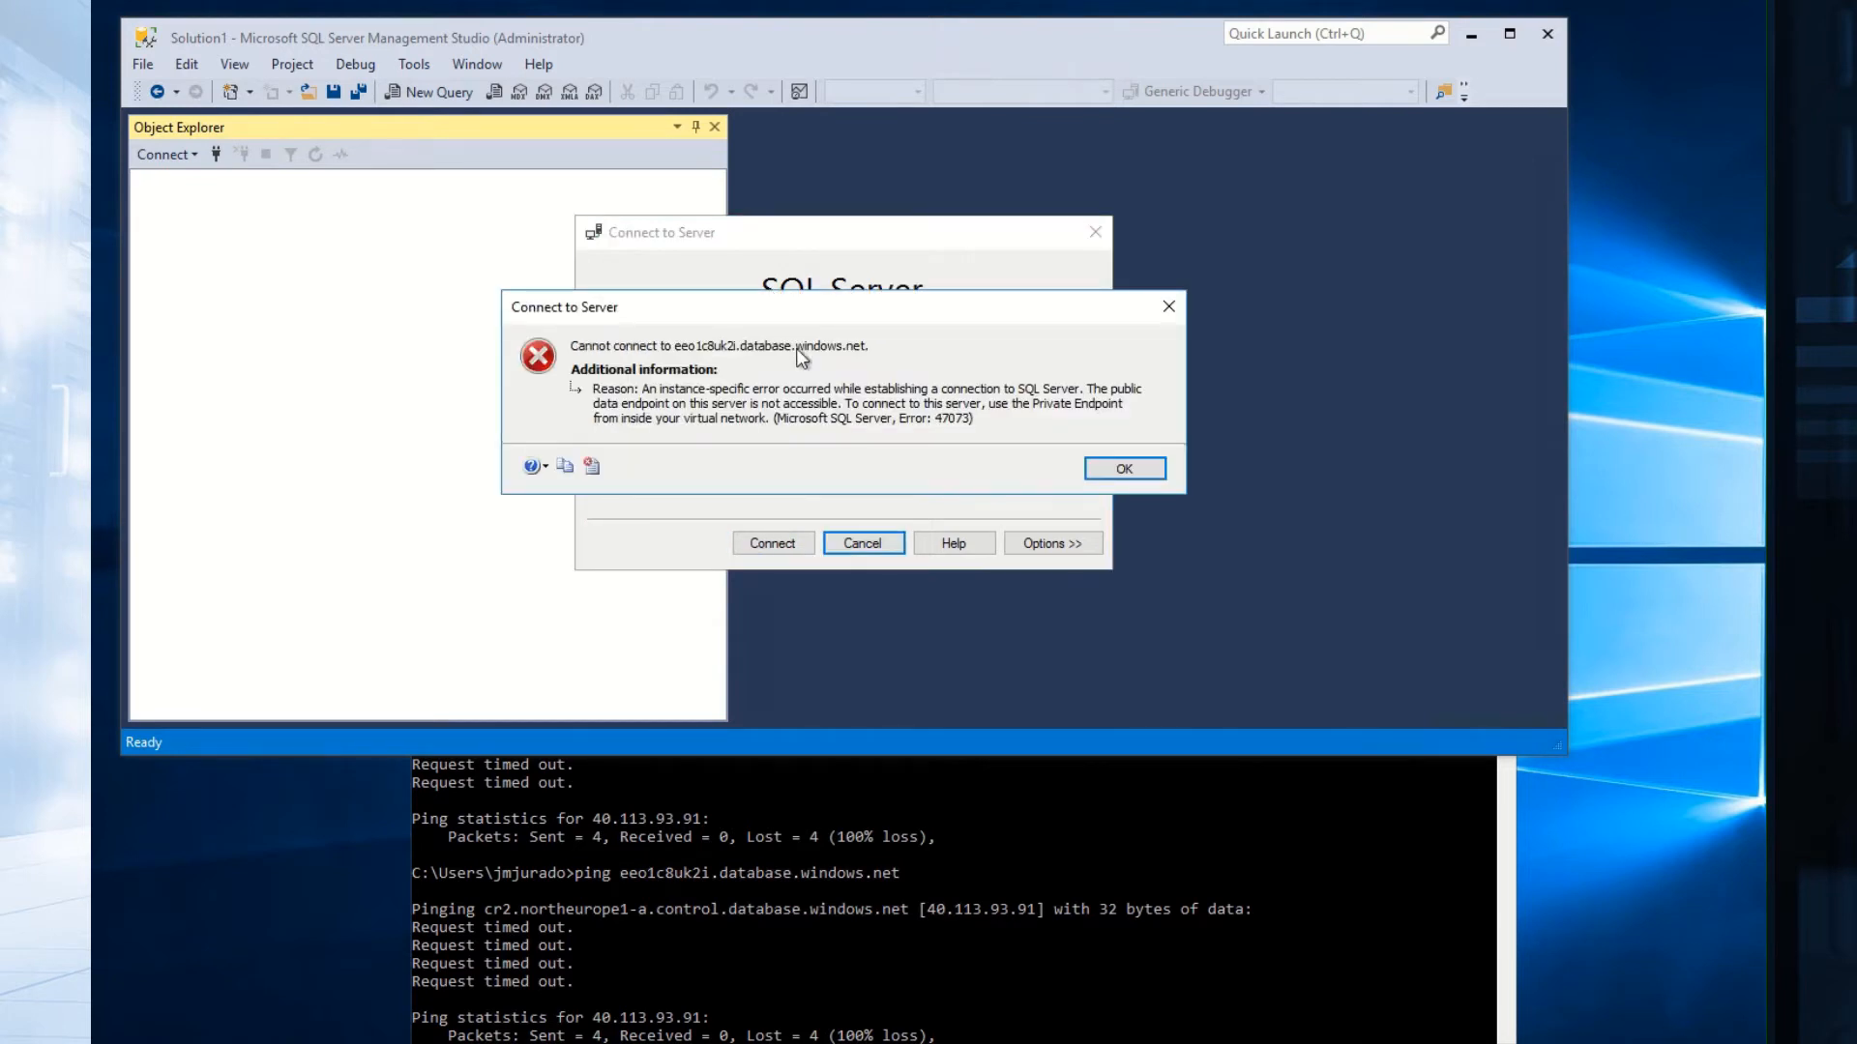
drag(780, 313, 797, 610)
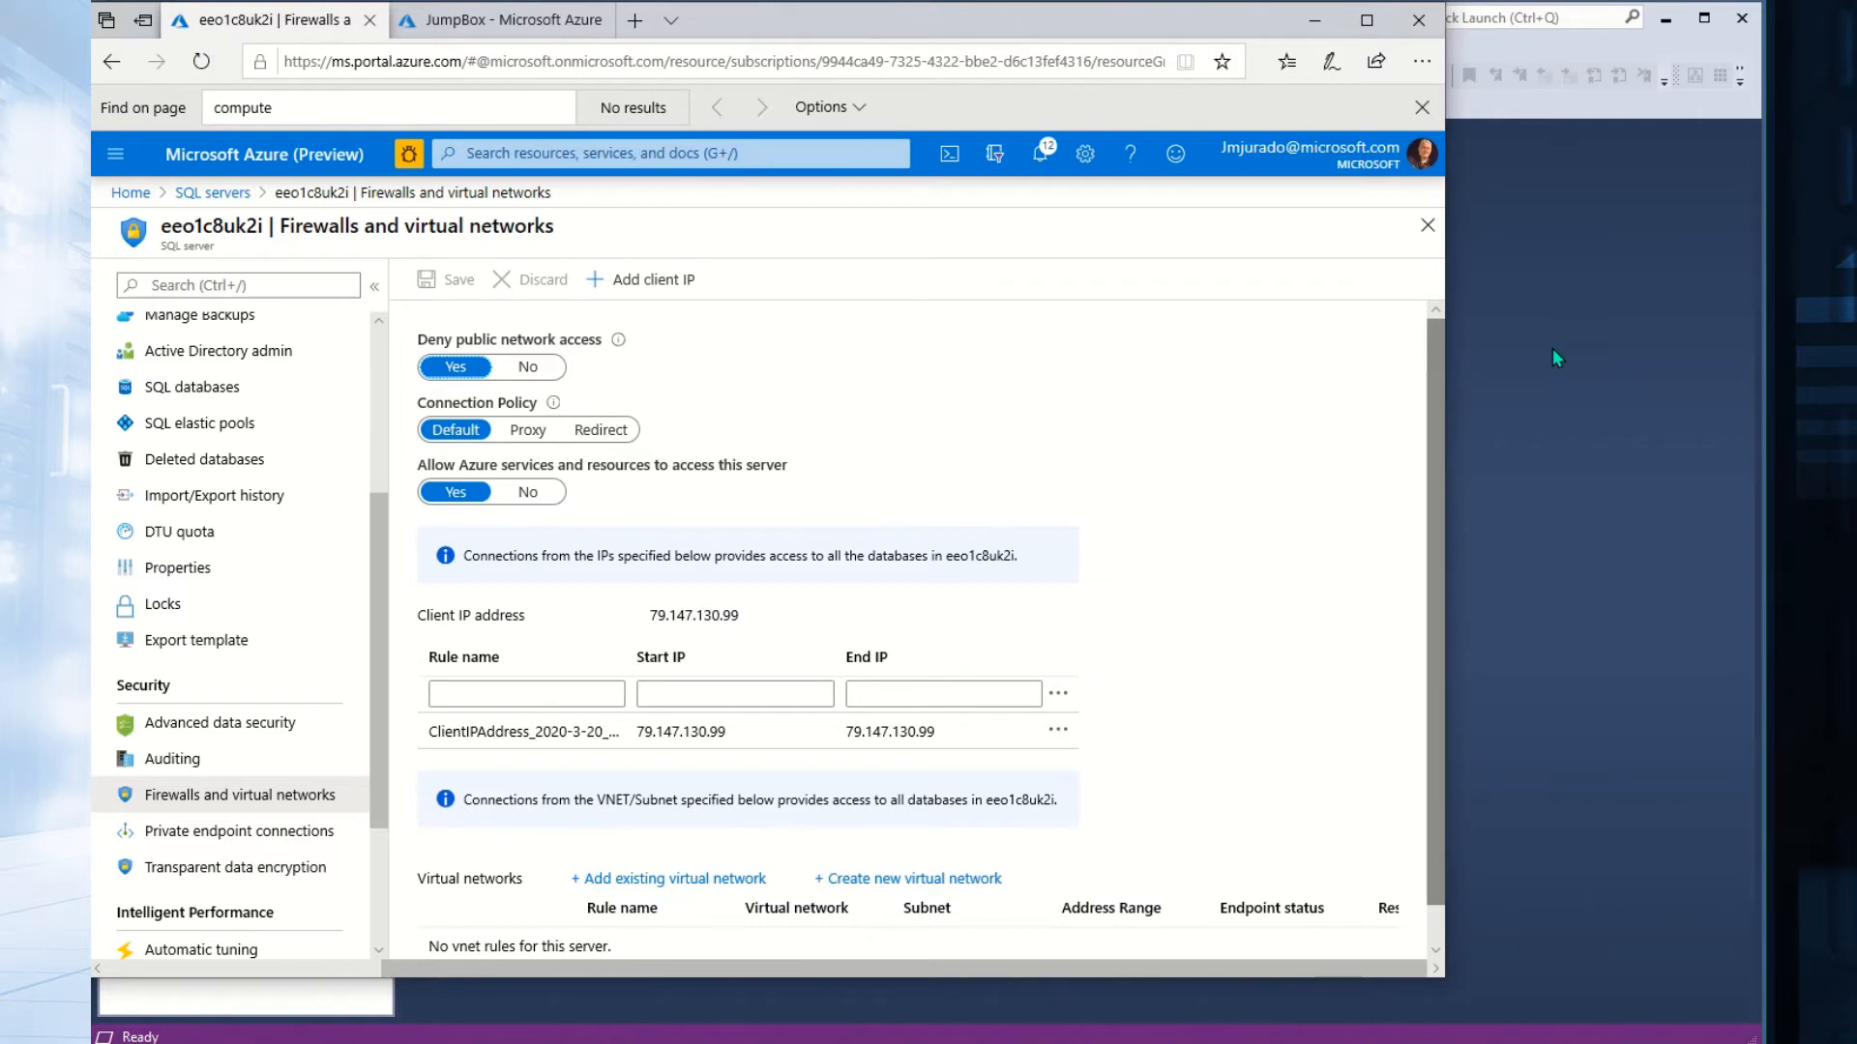
Check the failed connection in Management Studio, then bring the Azure portal back up.
click(1490, 546)
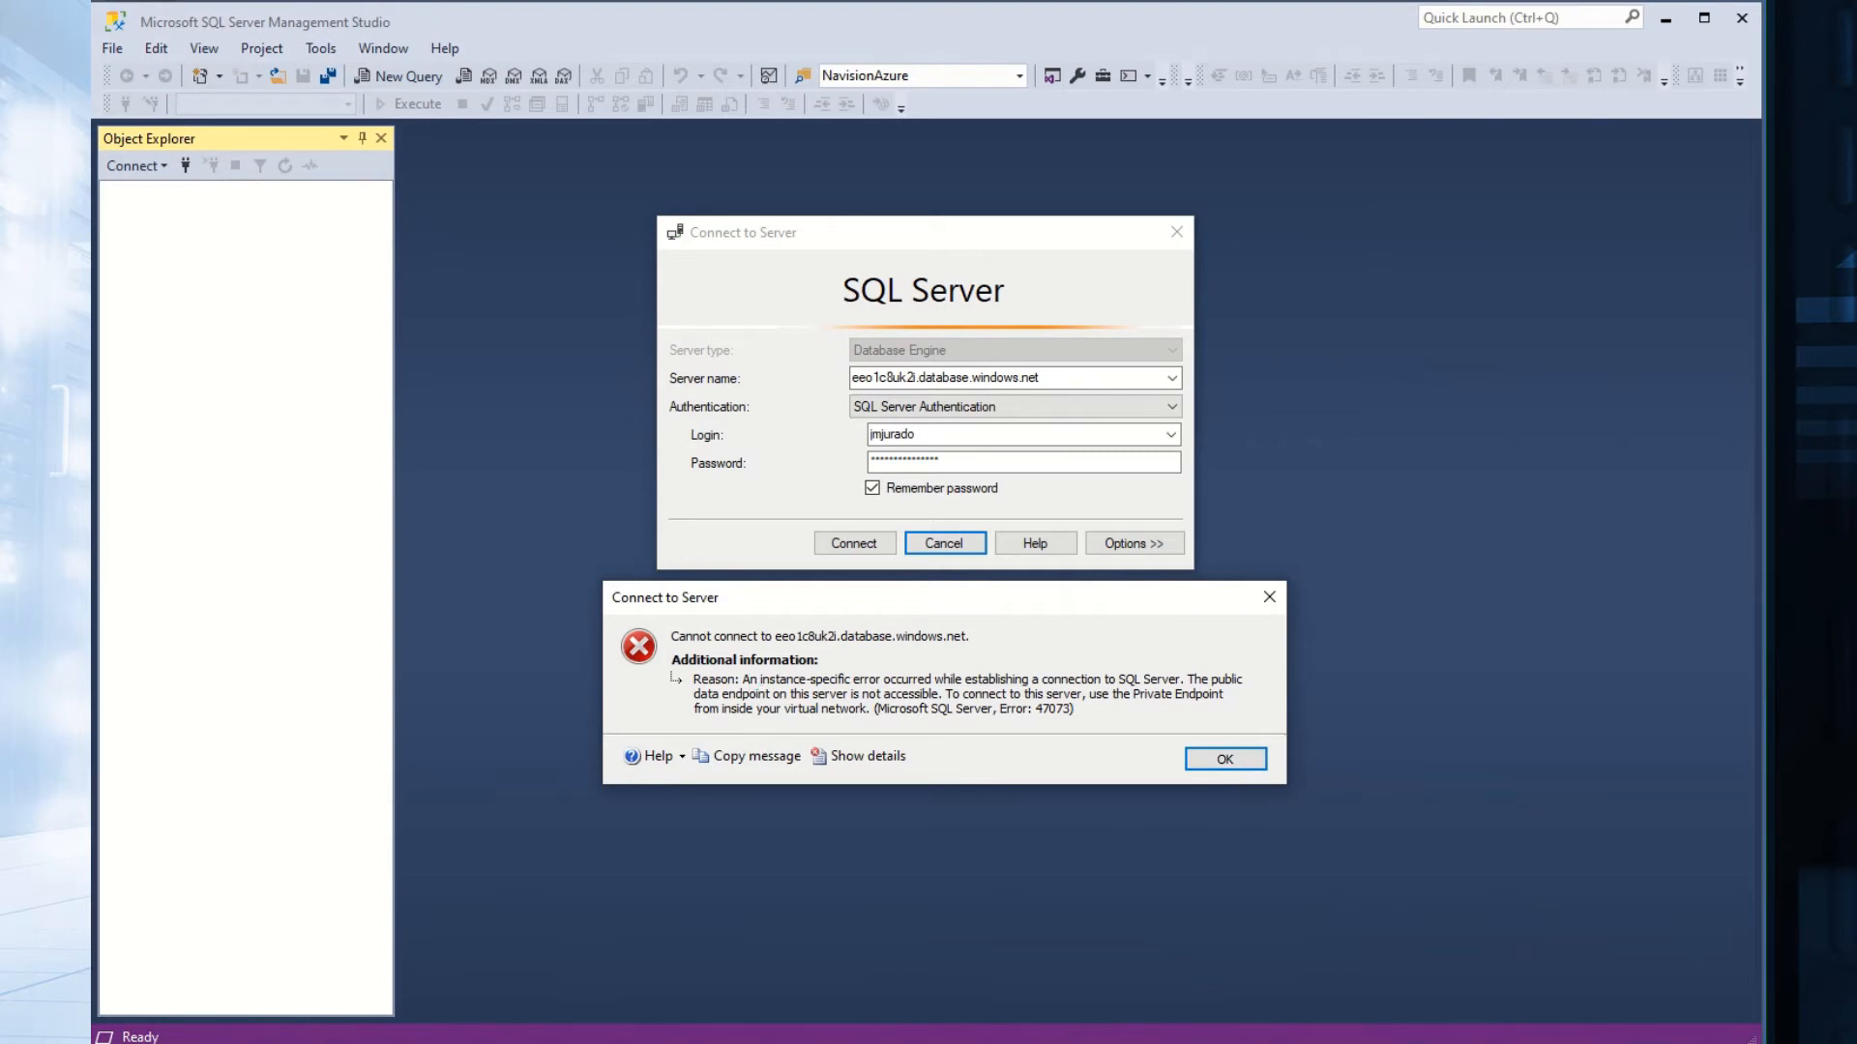
key(alt+Tab)
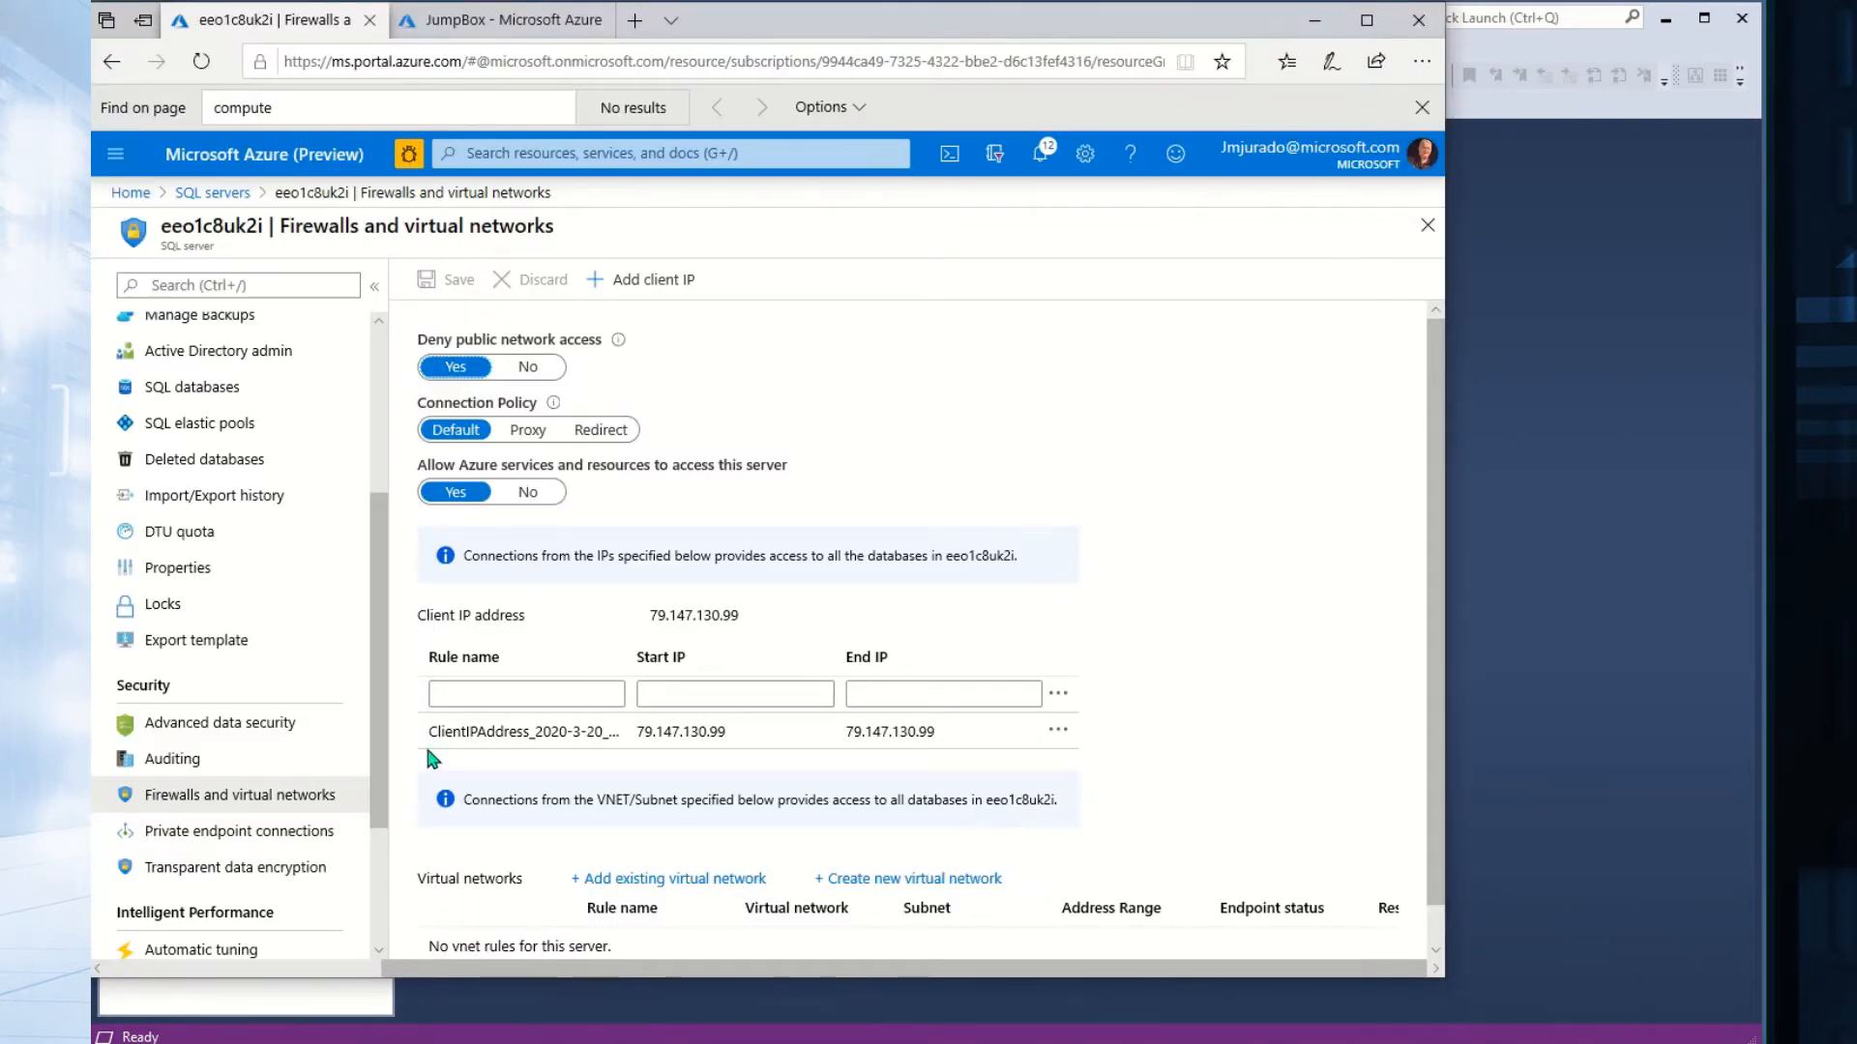
key(alt+Tab)
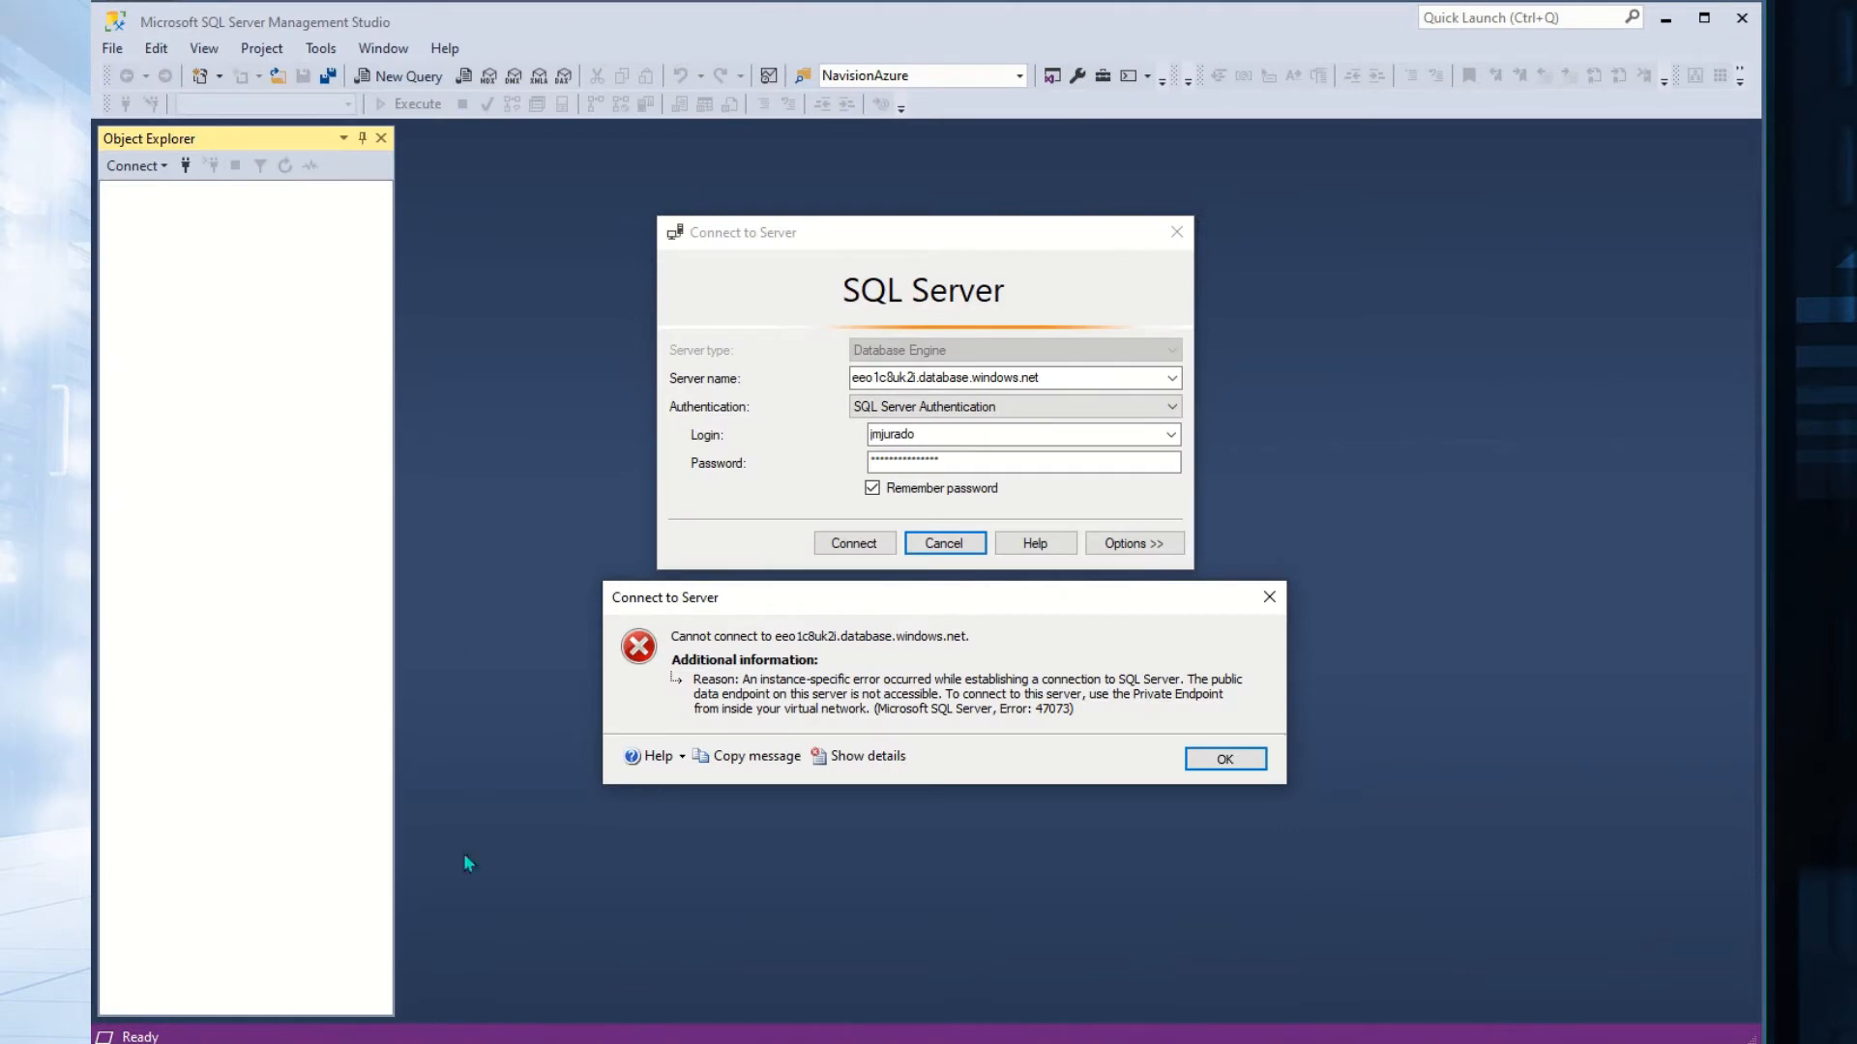
mouse_move(391, 1039)
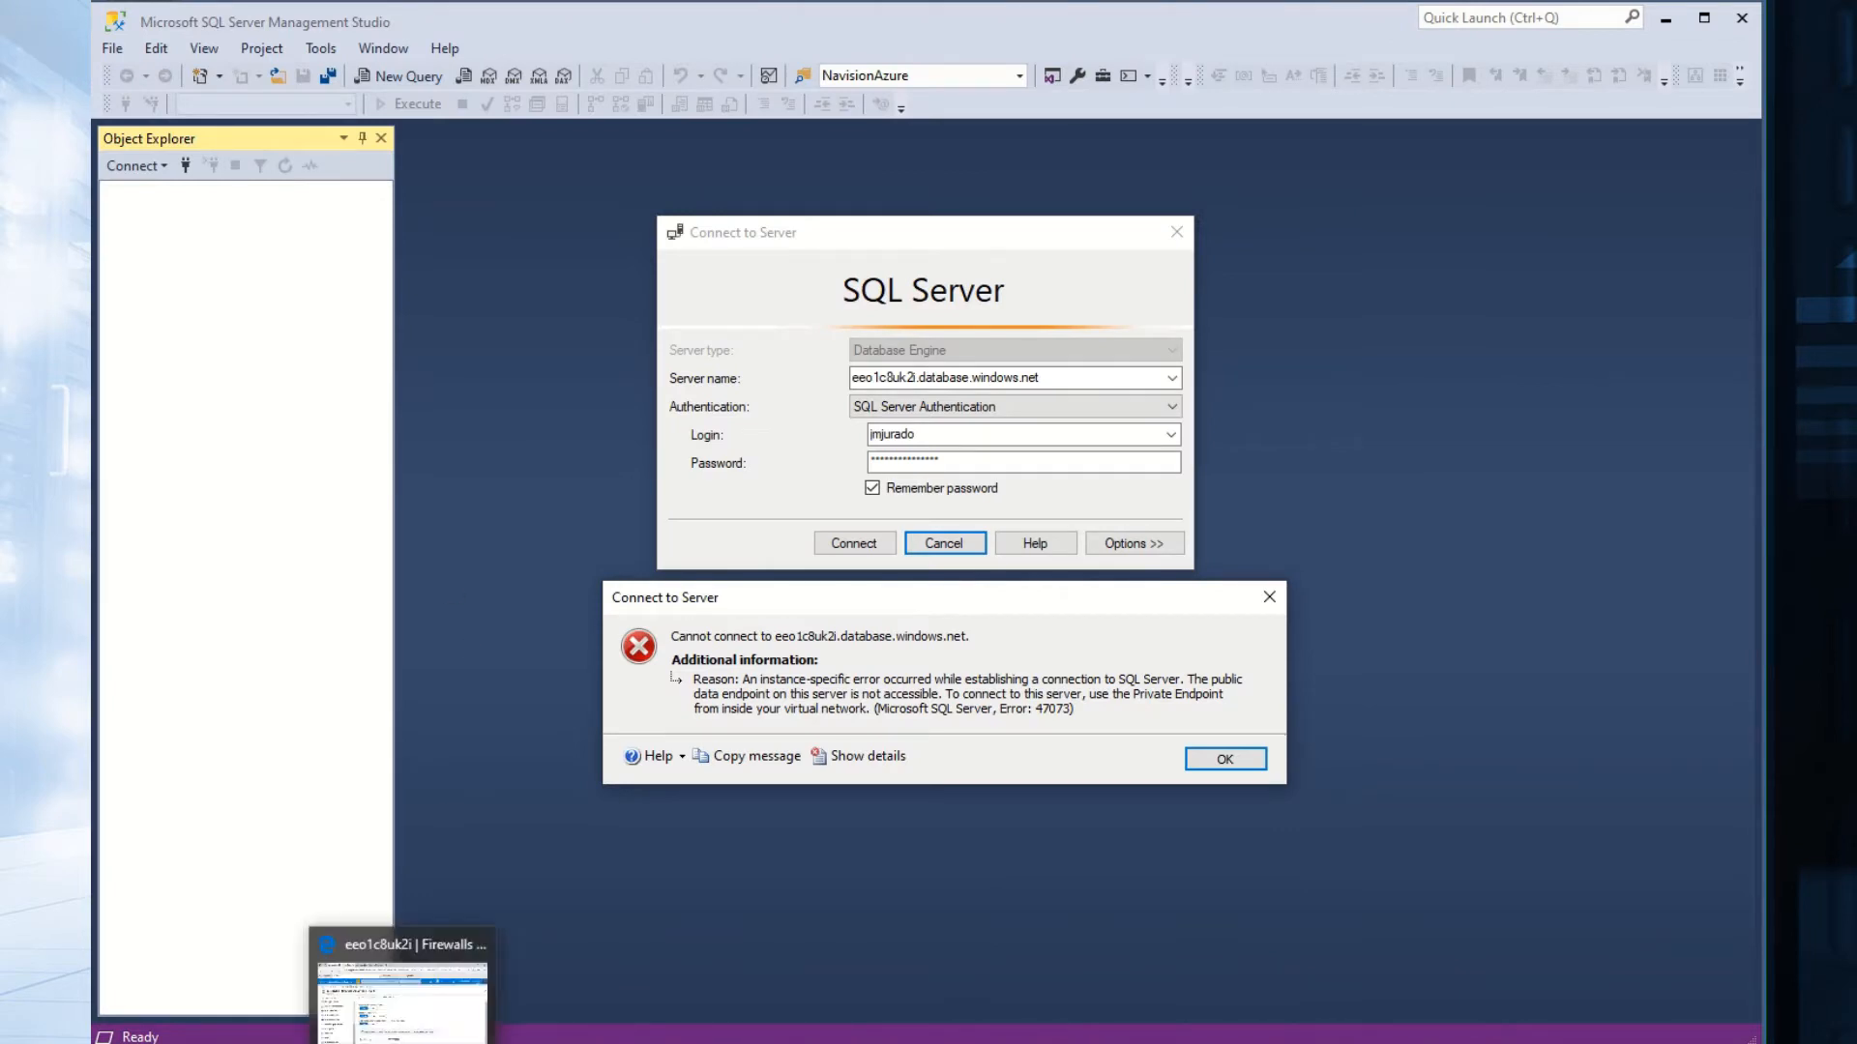
click(390, 1006)
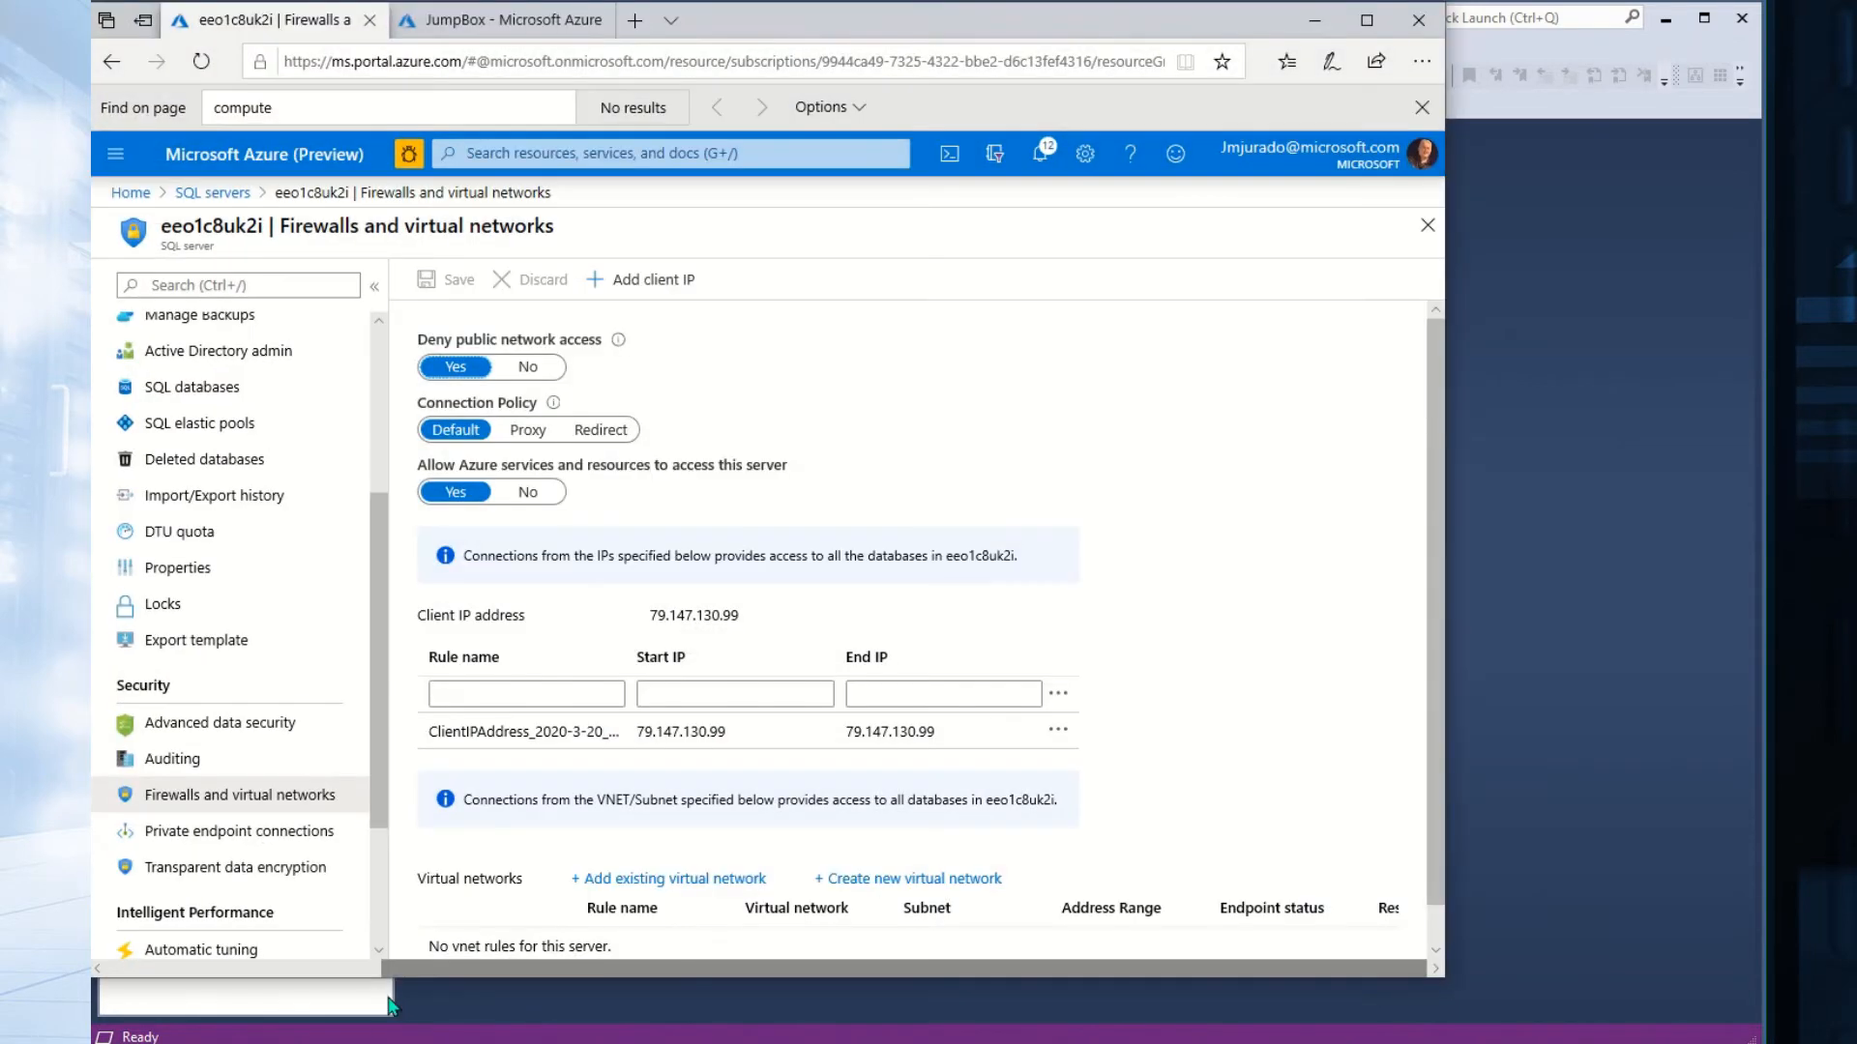
Copy the JumpBox VM's public IP 168.63.72.26 and return to the SQL server firewall page.
click(440, 21)
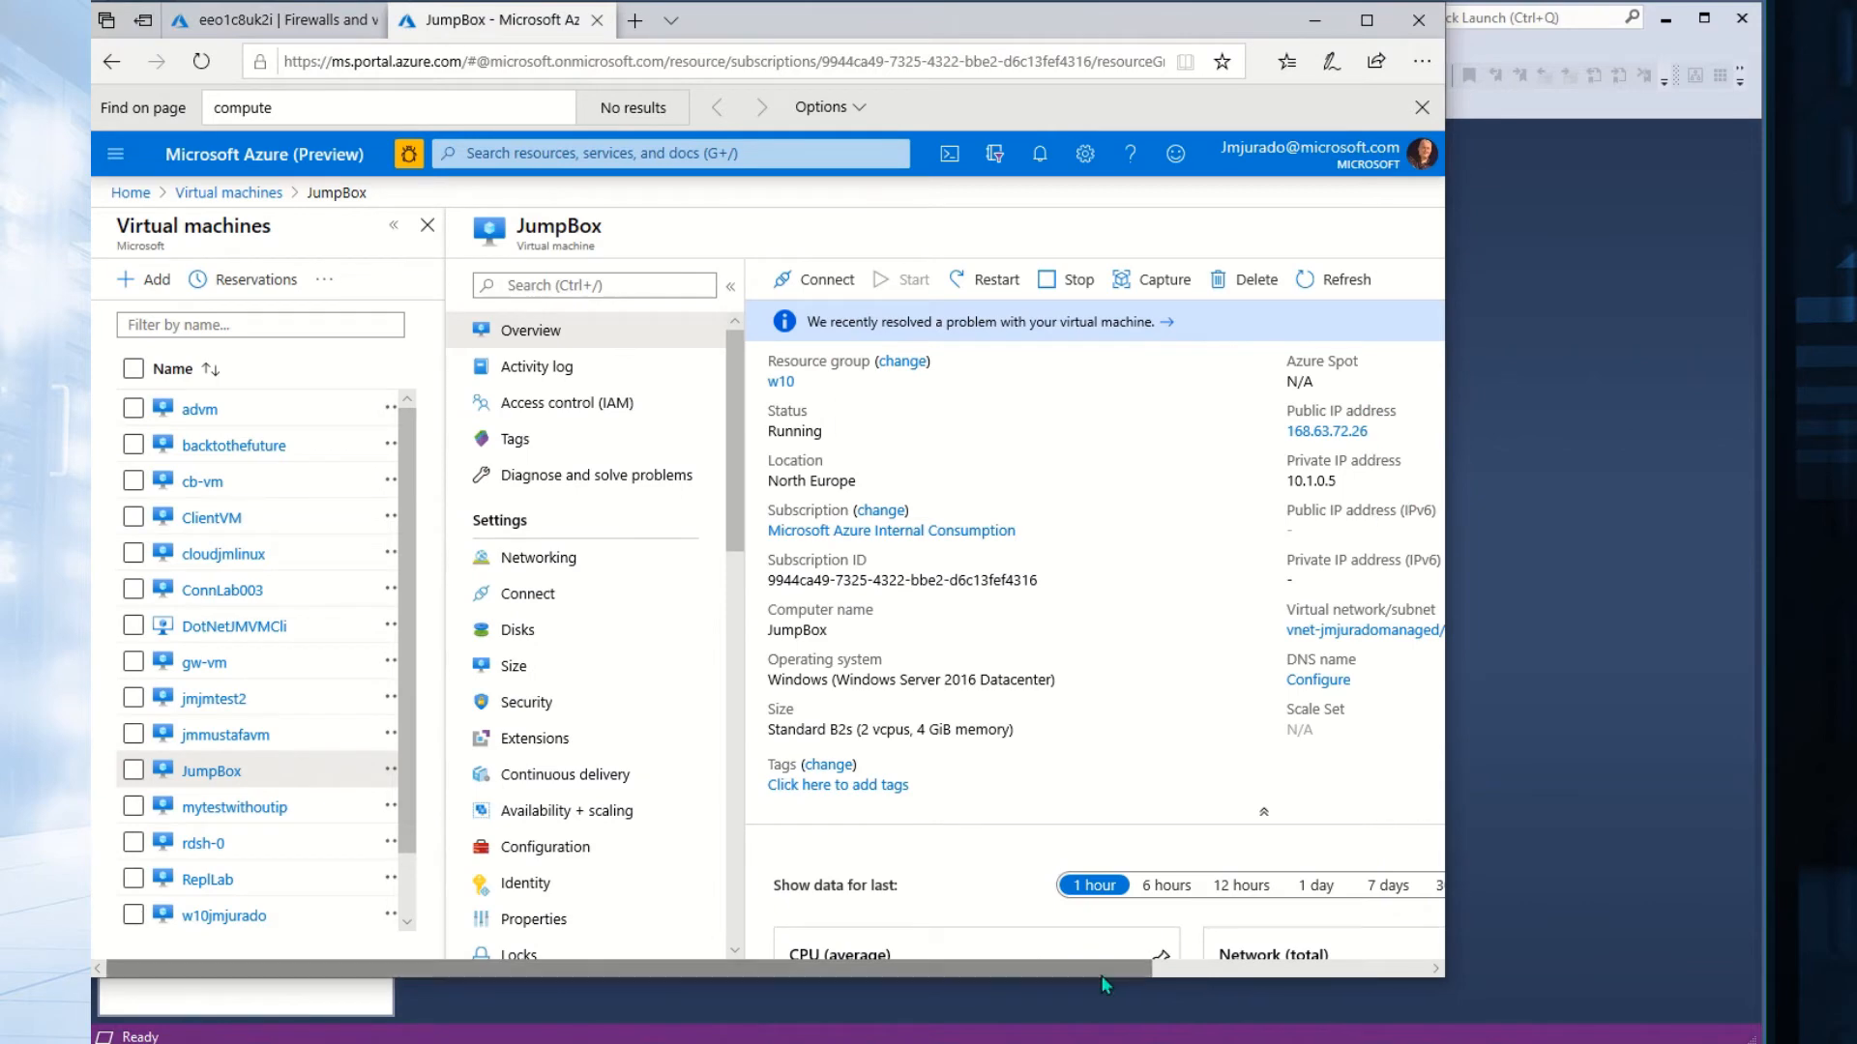
drag(1110, 970, 1364, 970)
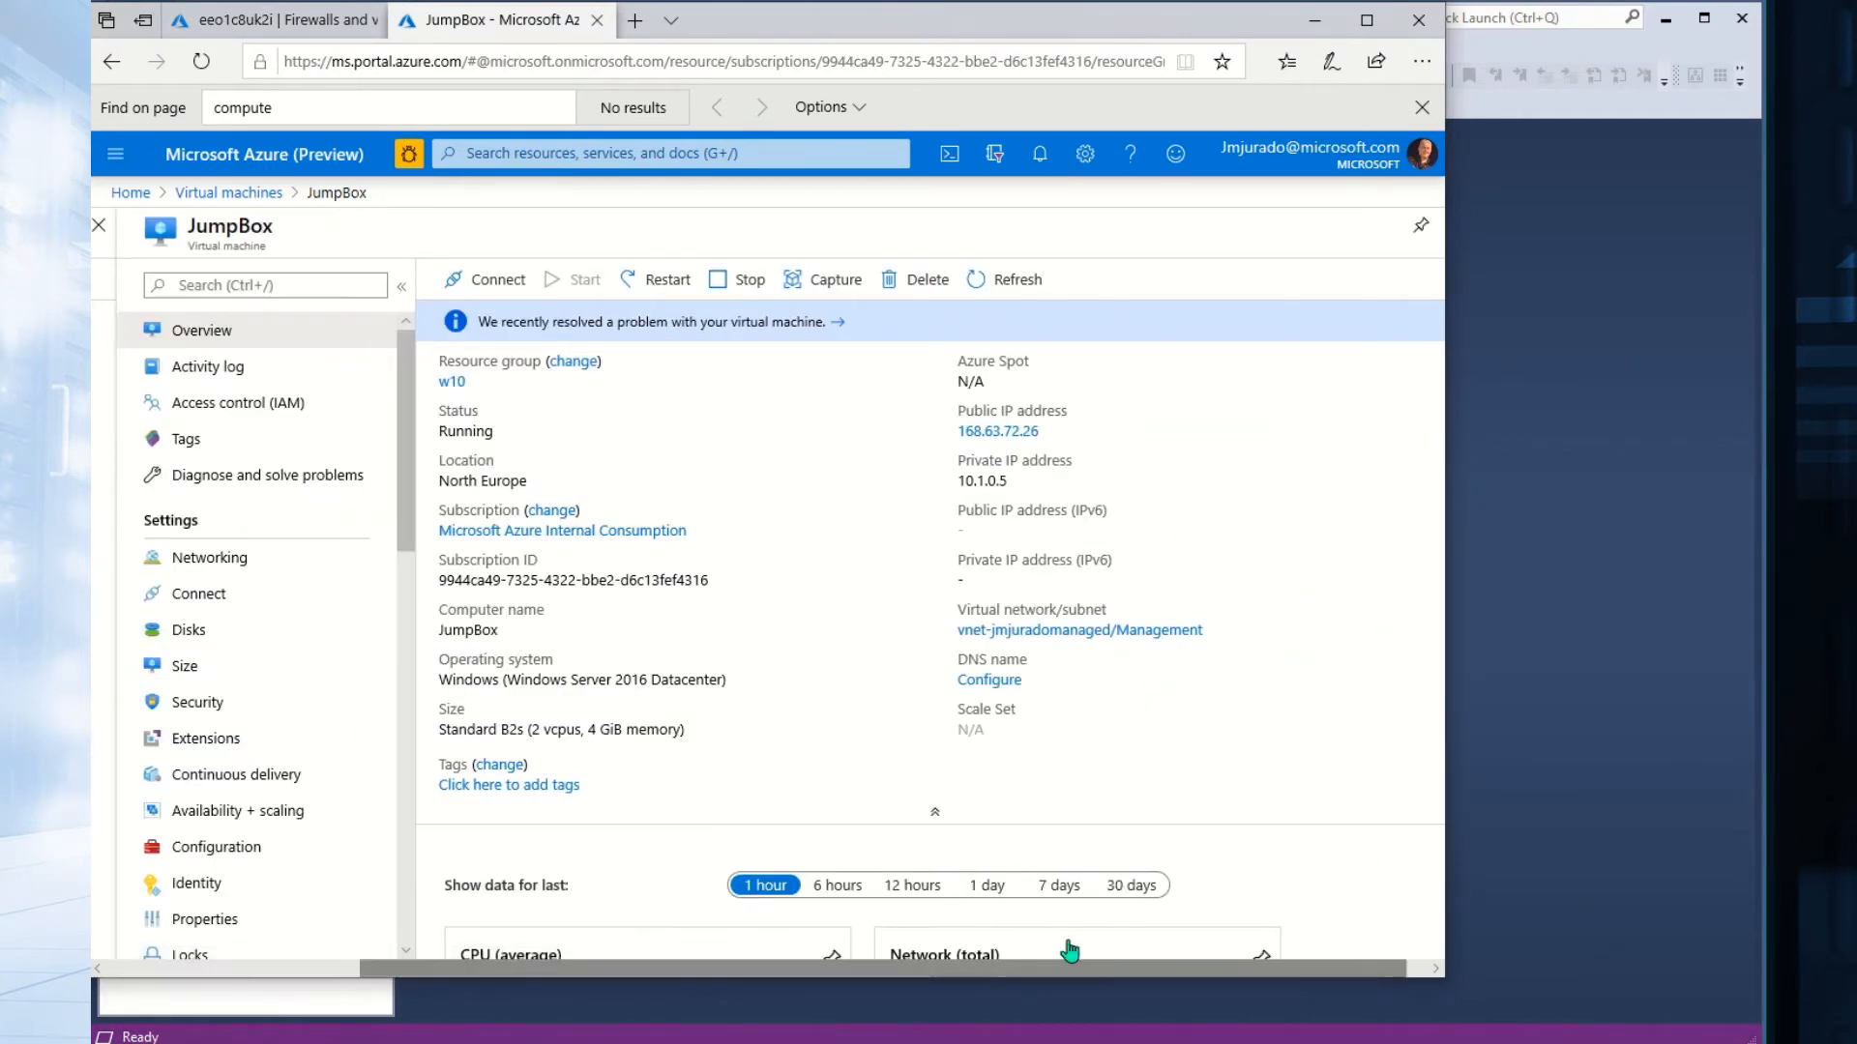
click(1416, 433)
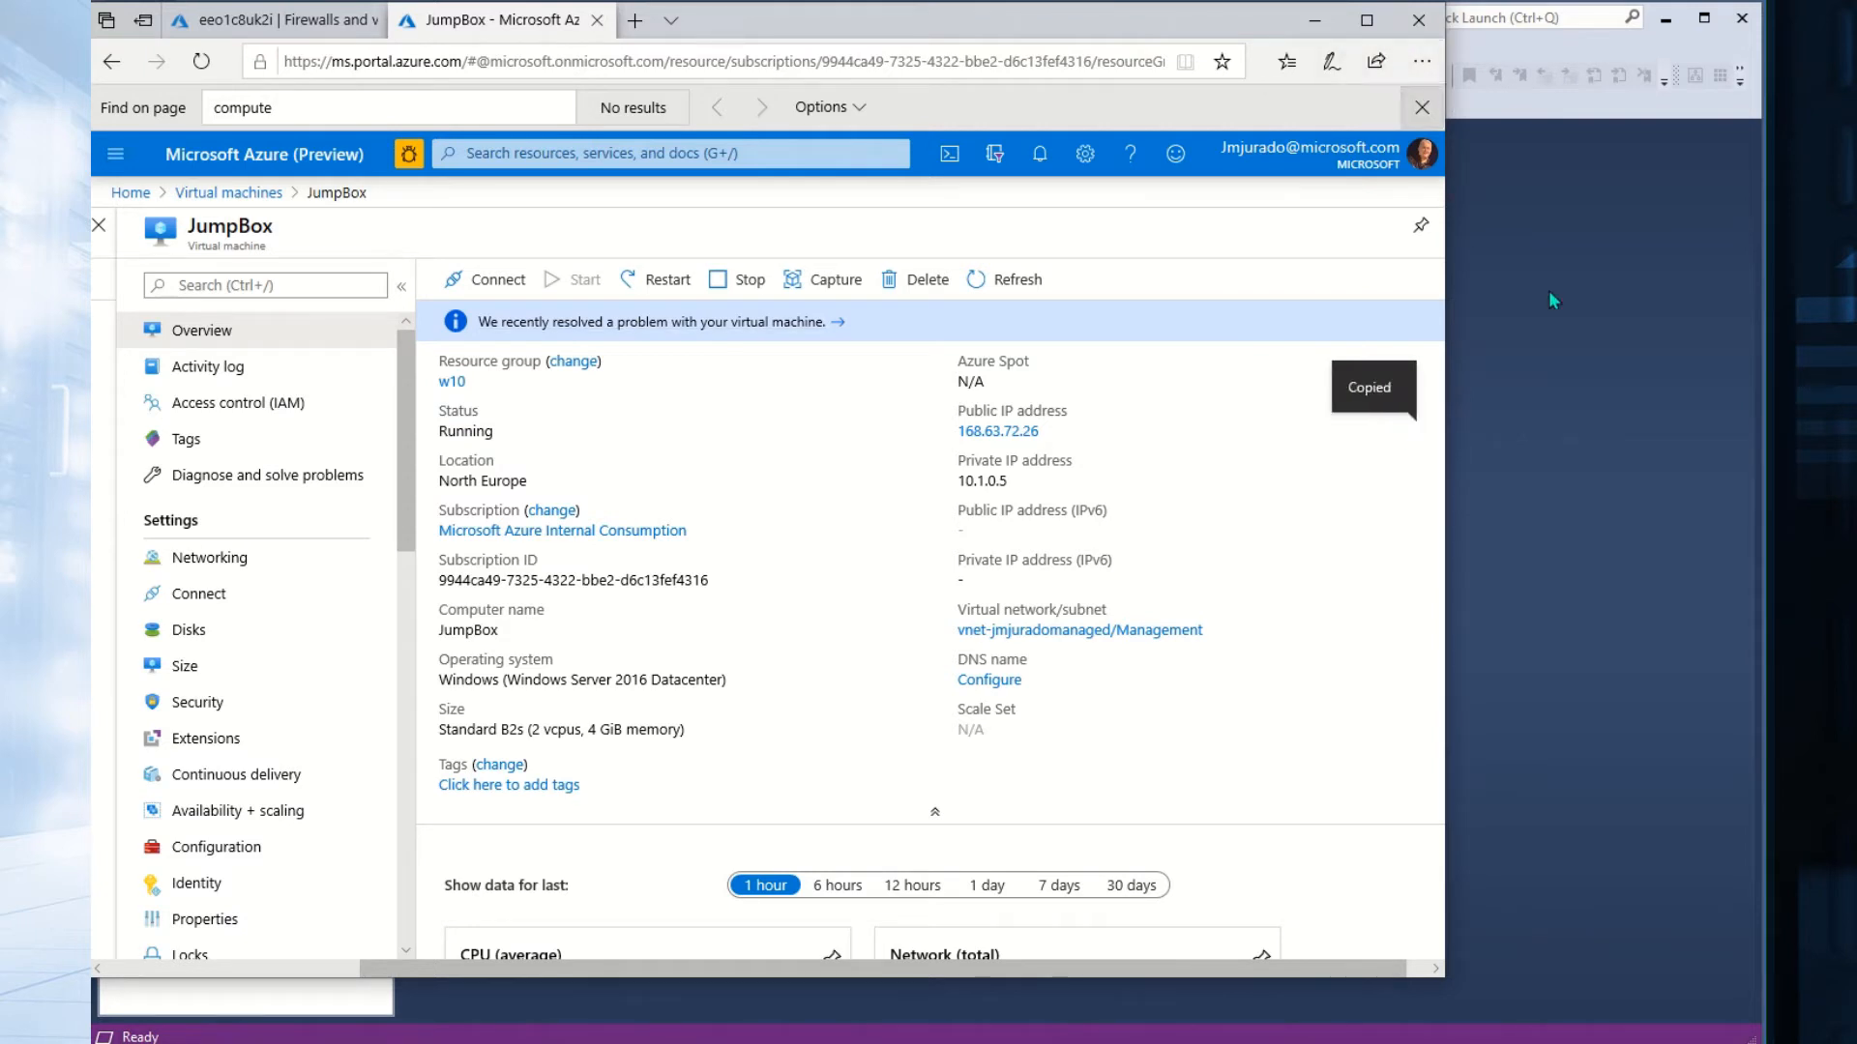
click(205, 31)
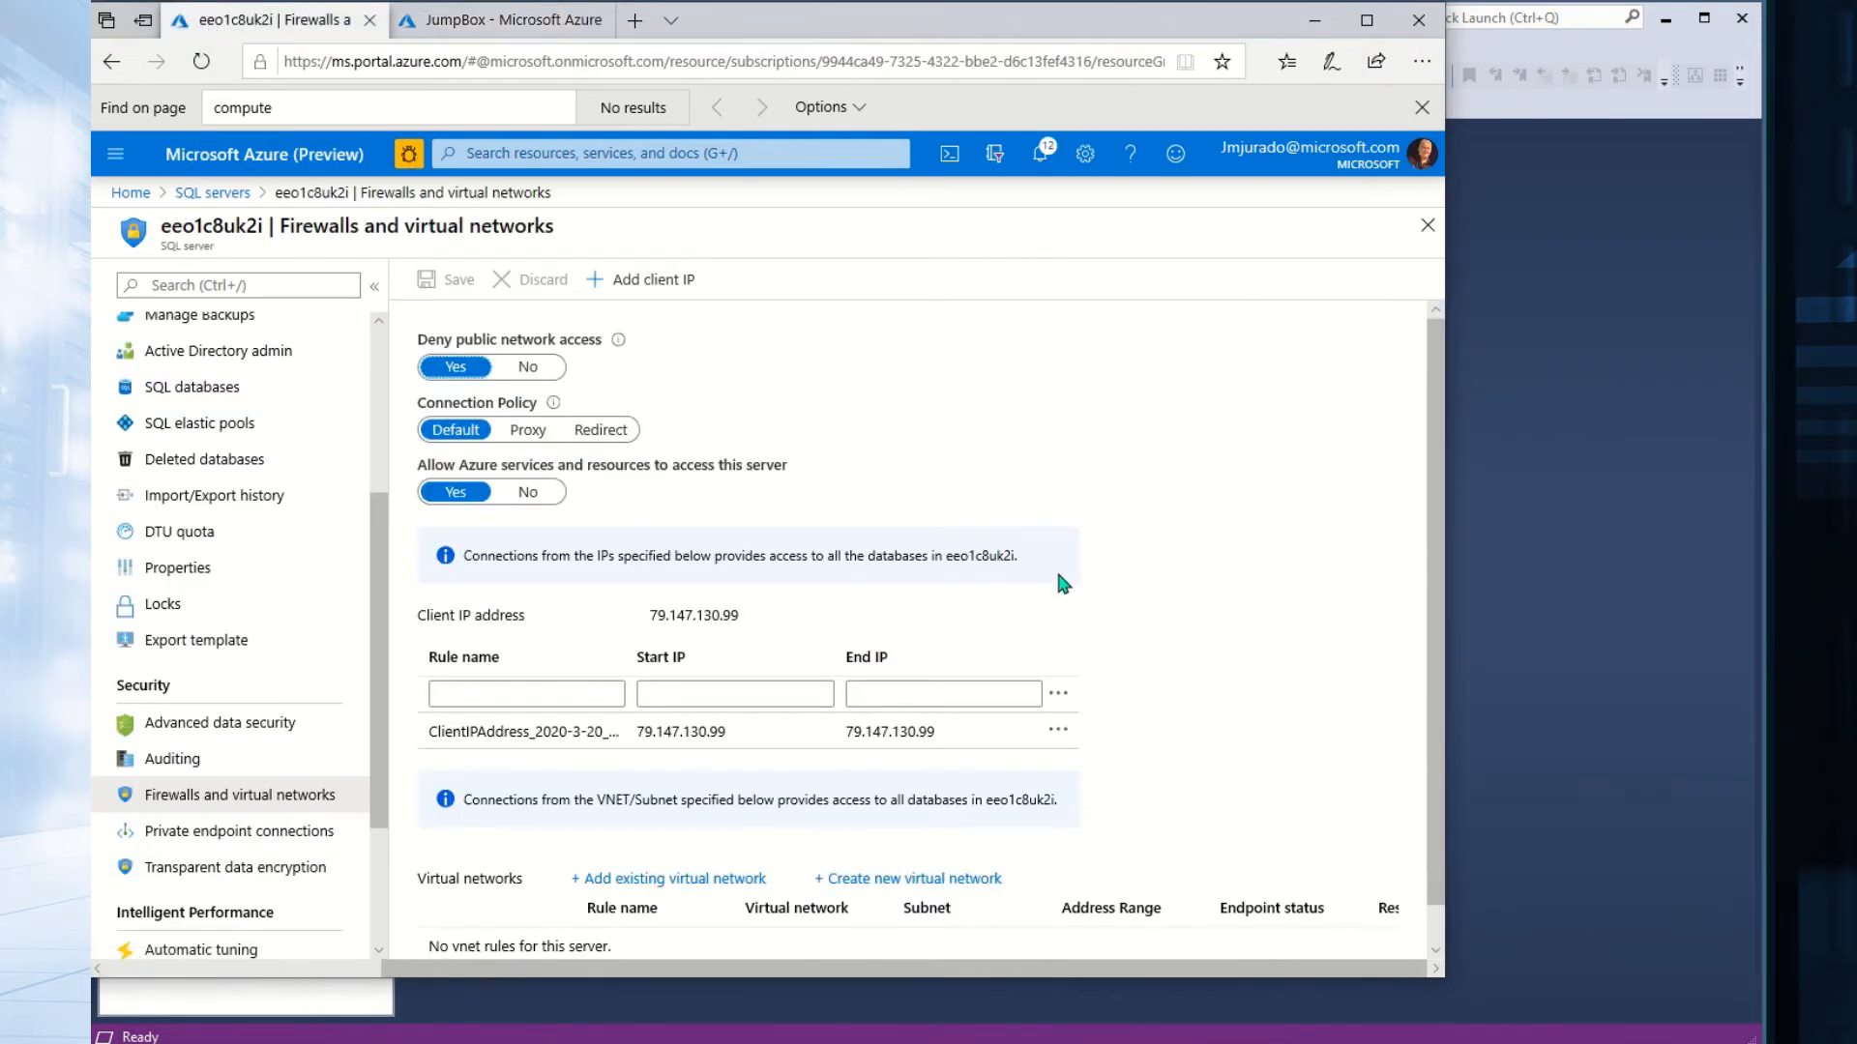
Name a new firewall rule MyIPFromAzure, leaving the existing client IP rule untouched.
click(1058, 730)
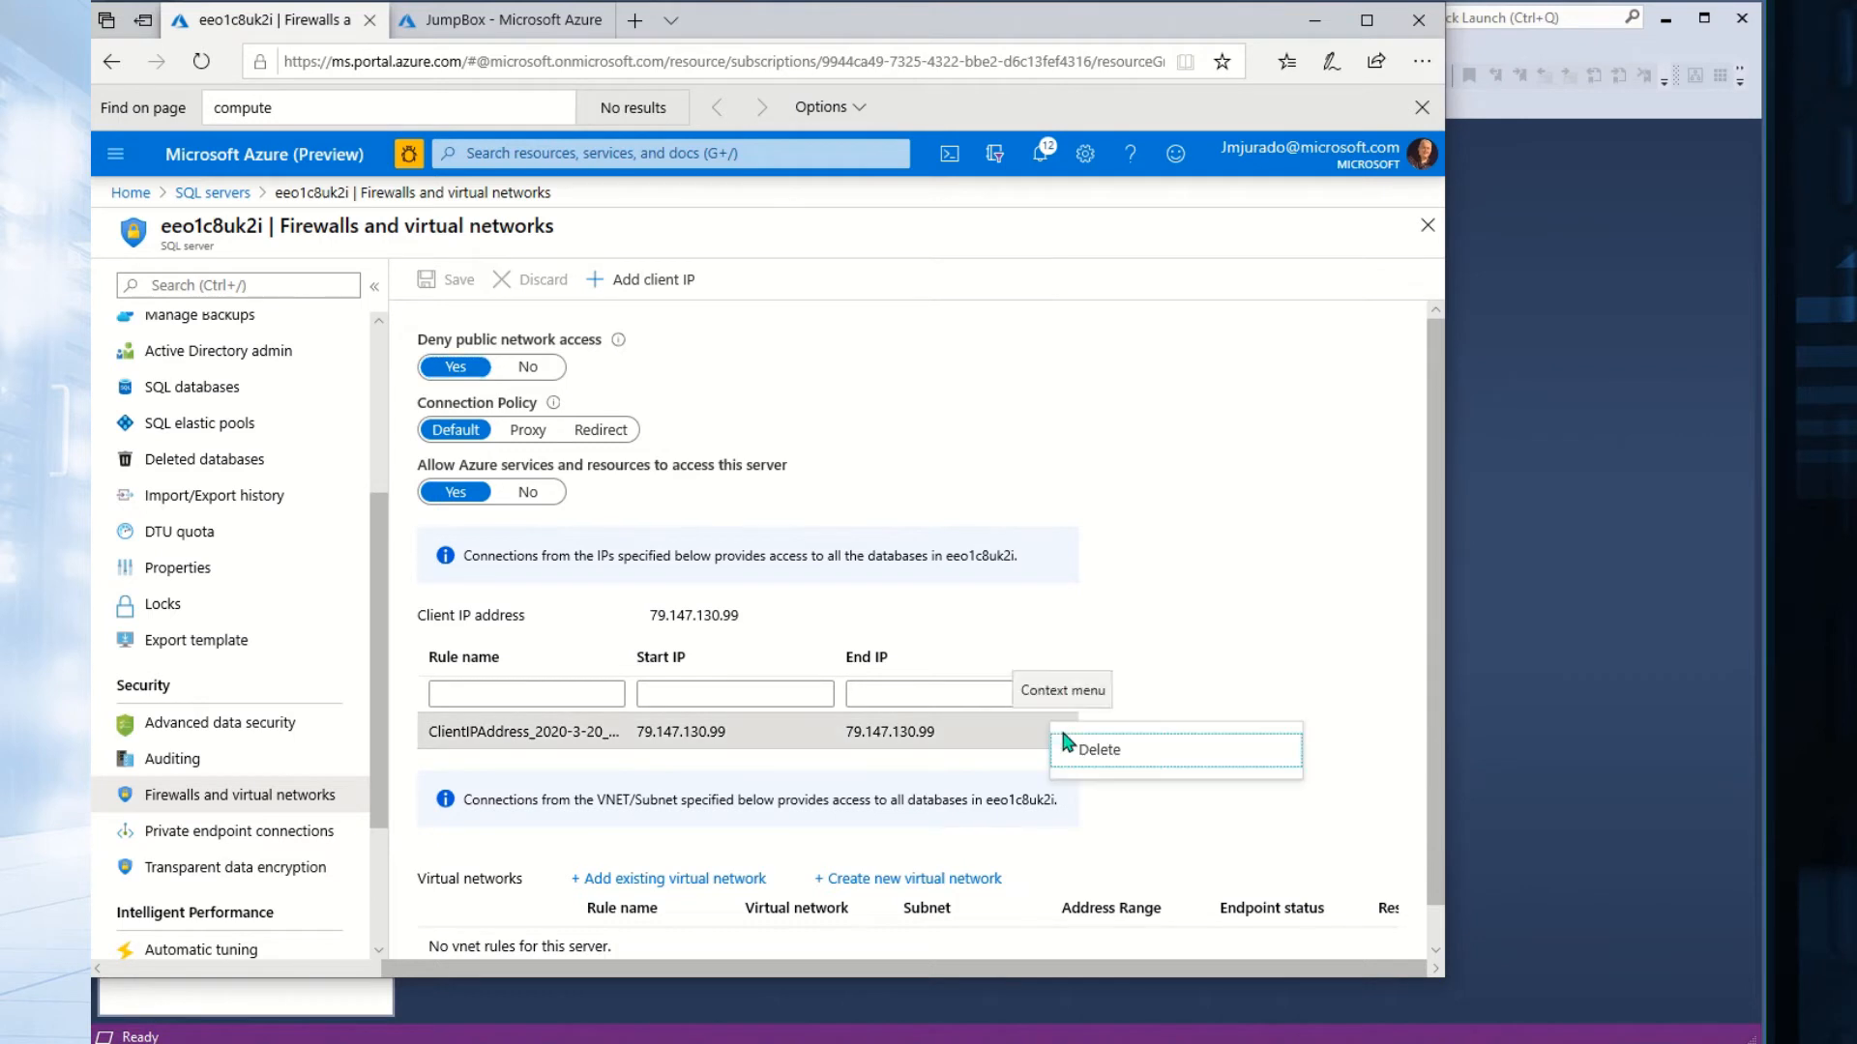
click(1083, 458)
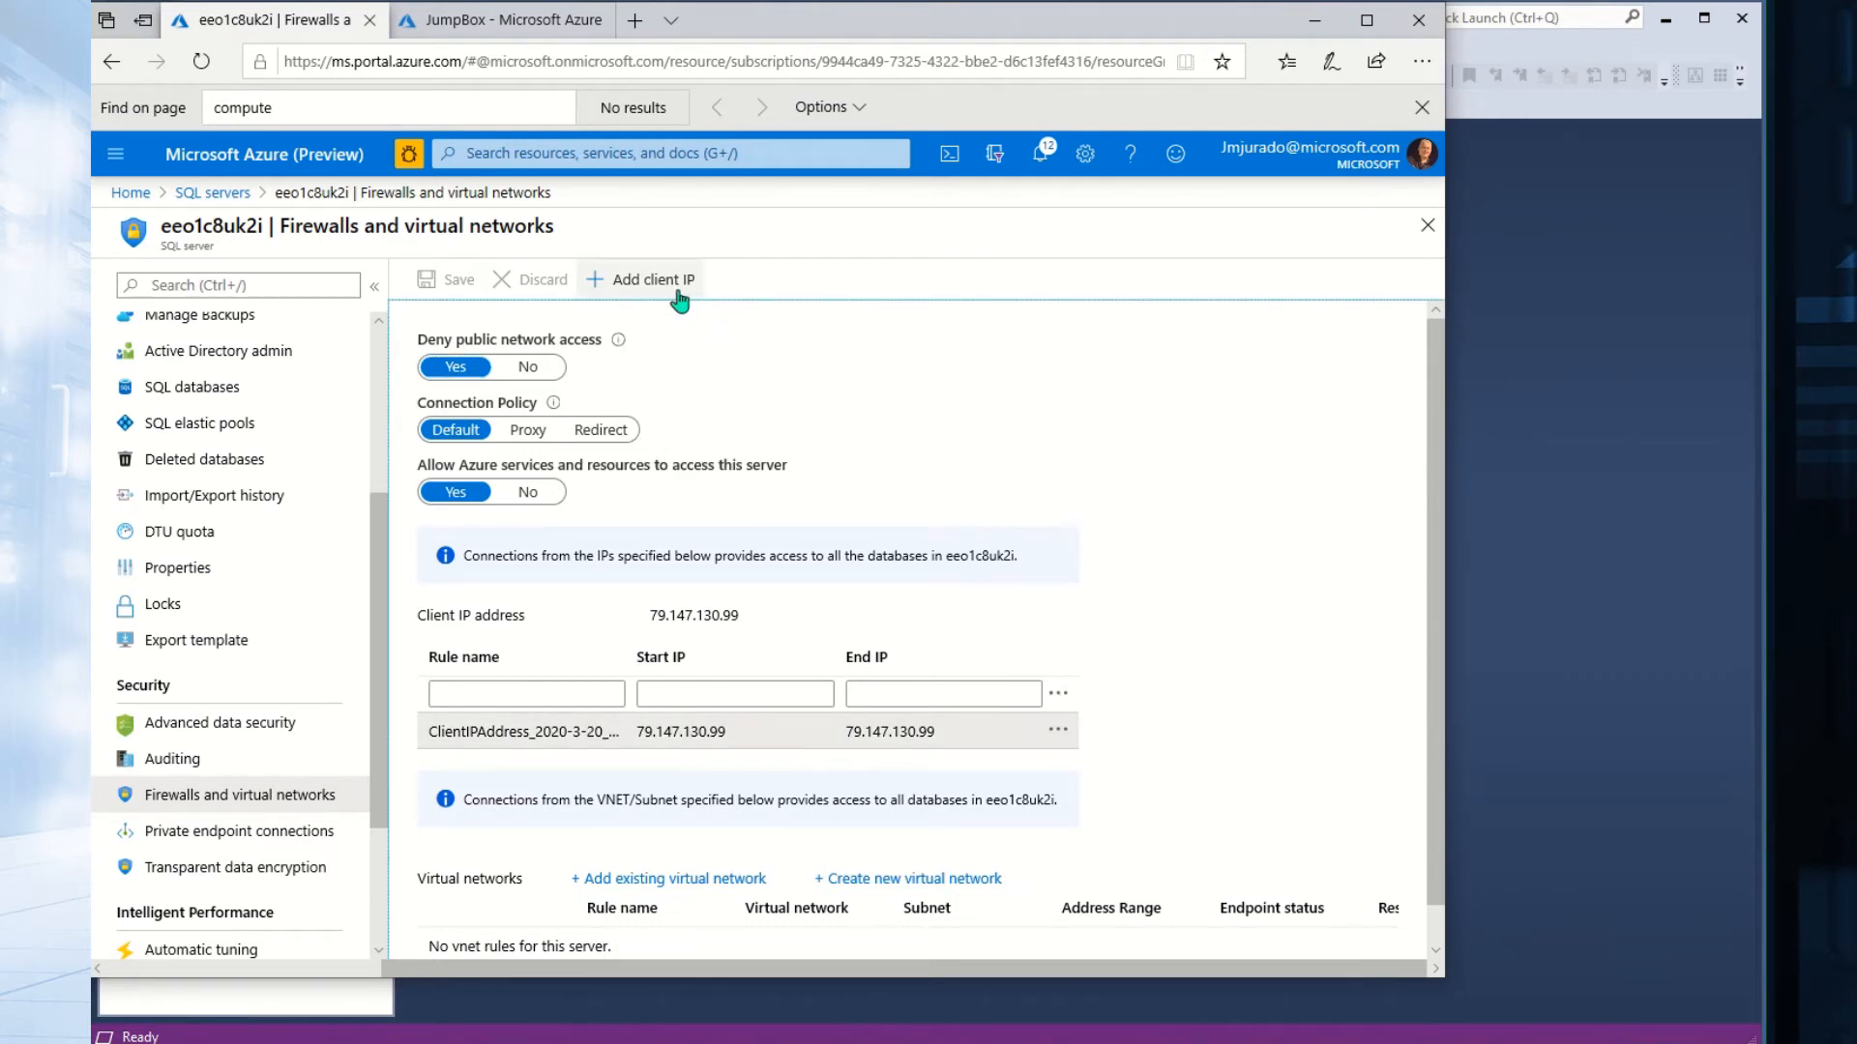
click(568, 696)
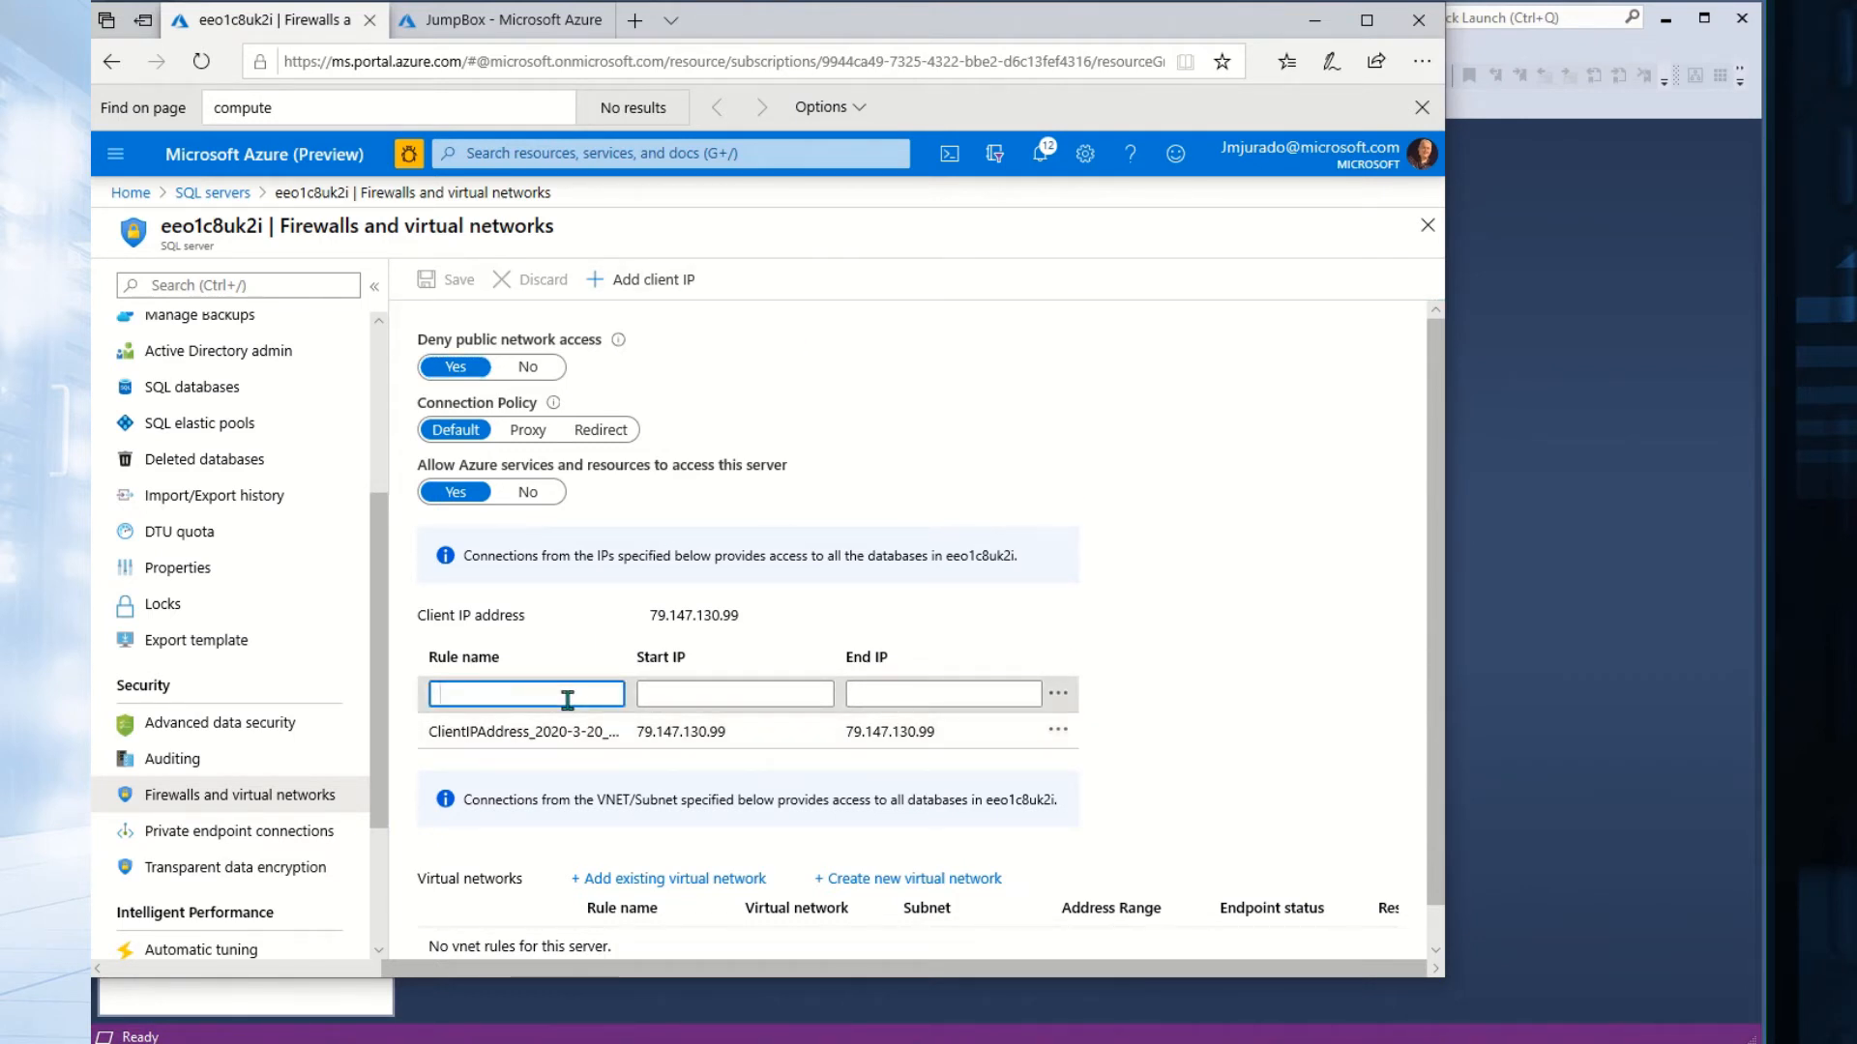
text(MyIP)
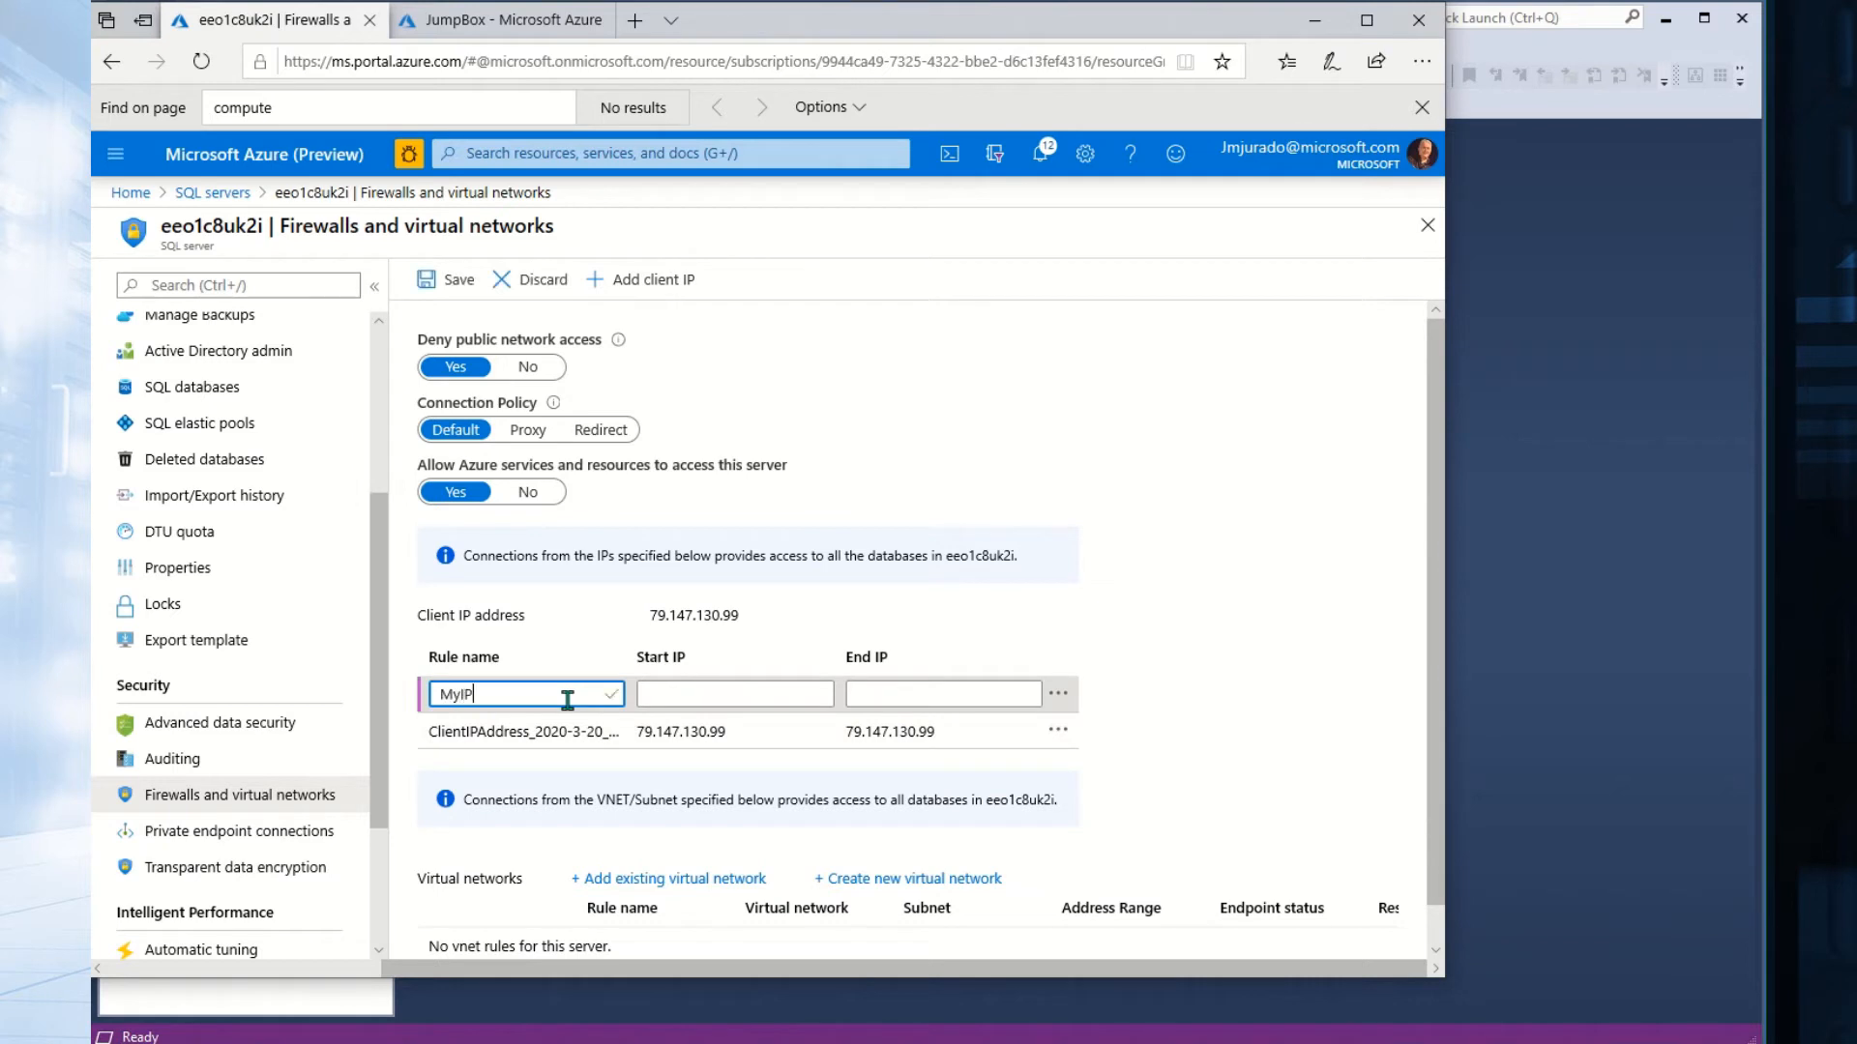
text(FromAzure)
key(Tab)
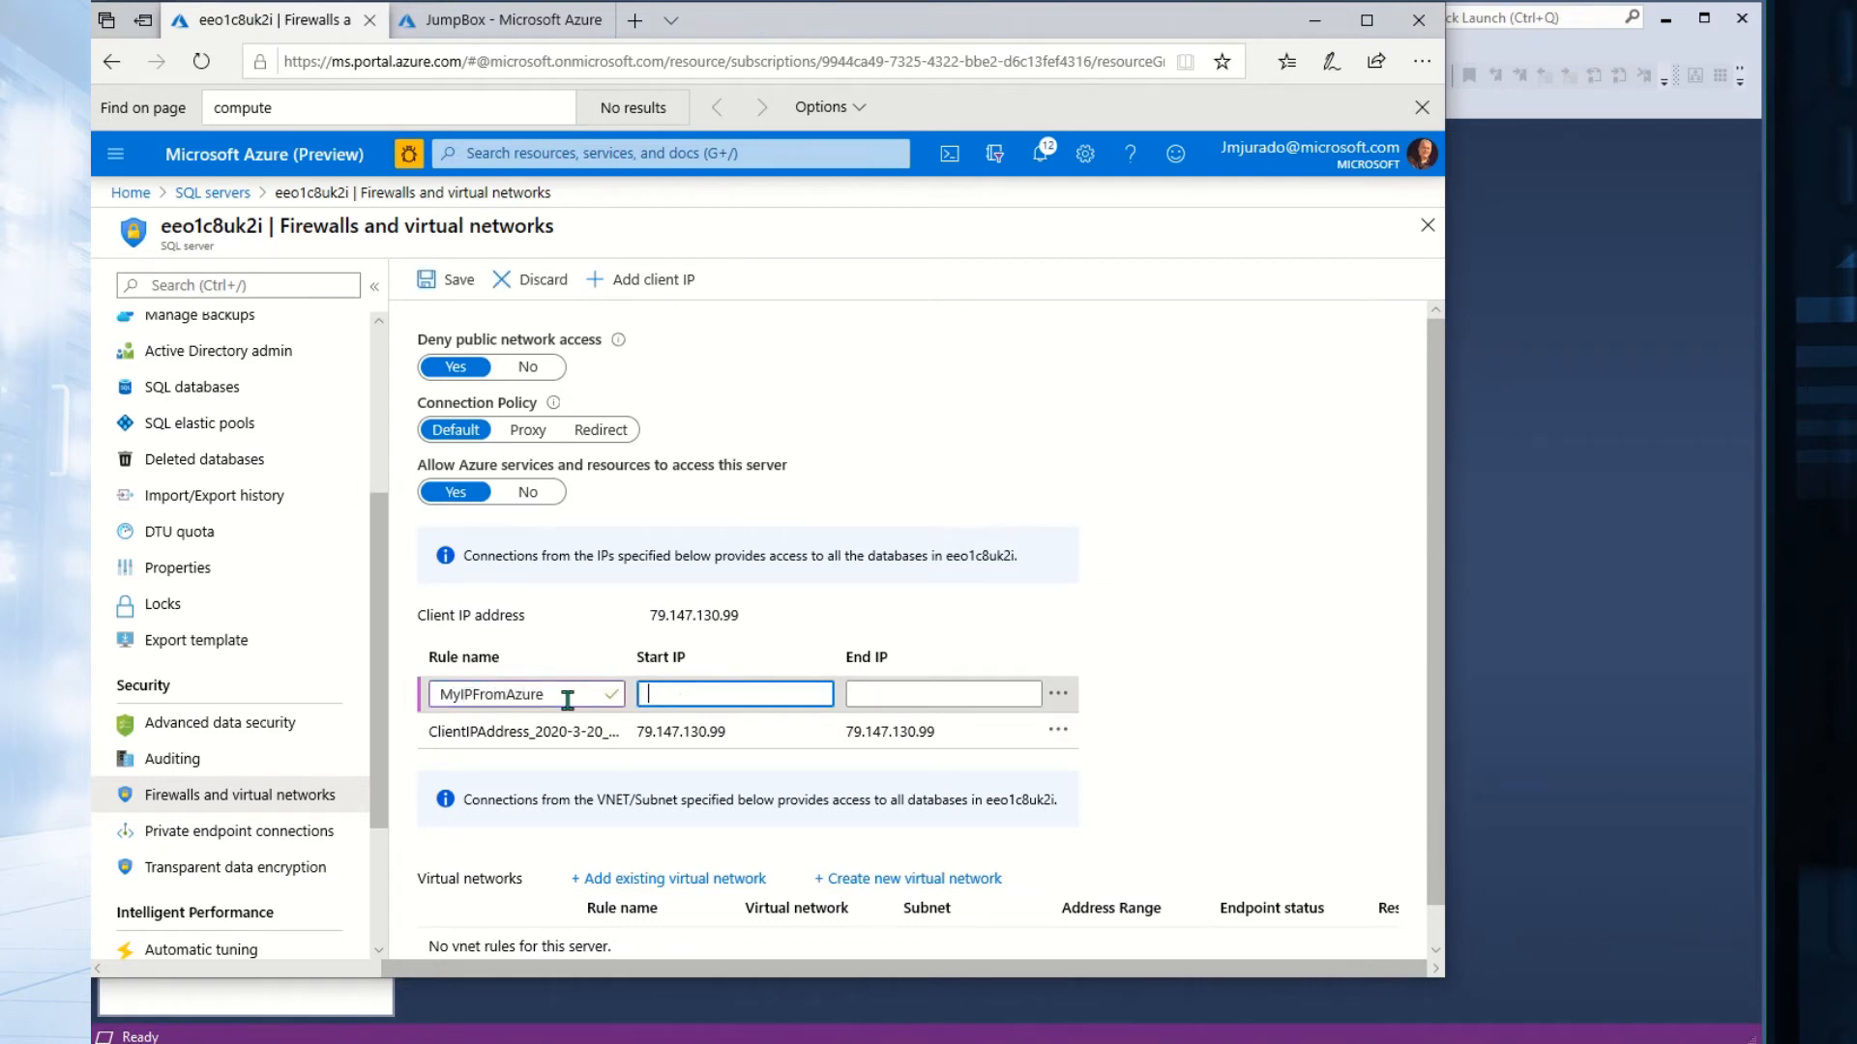
Set 168.63.72.26 as both start and end IP, then save and confirm.
key(ctrl+v)
key(Tab)
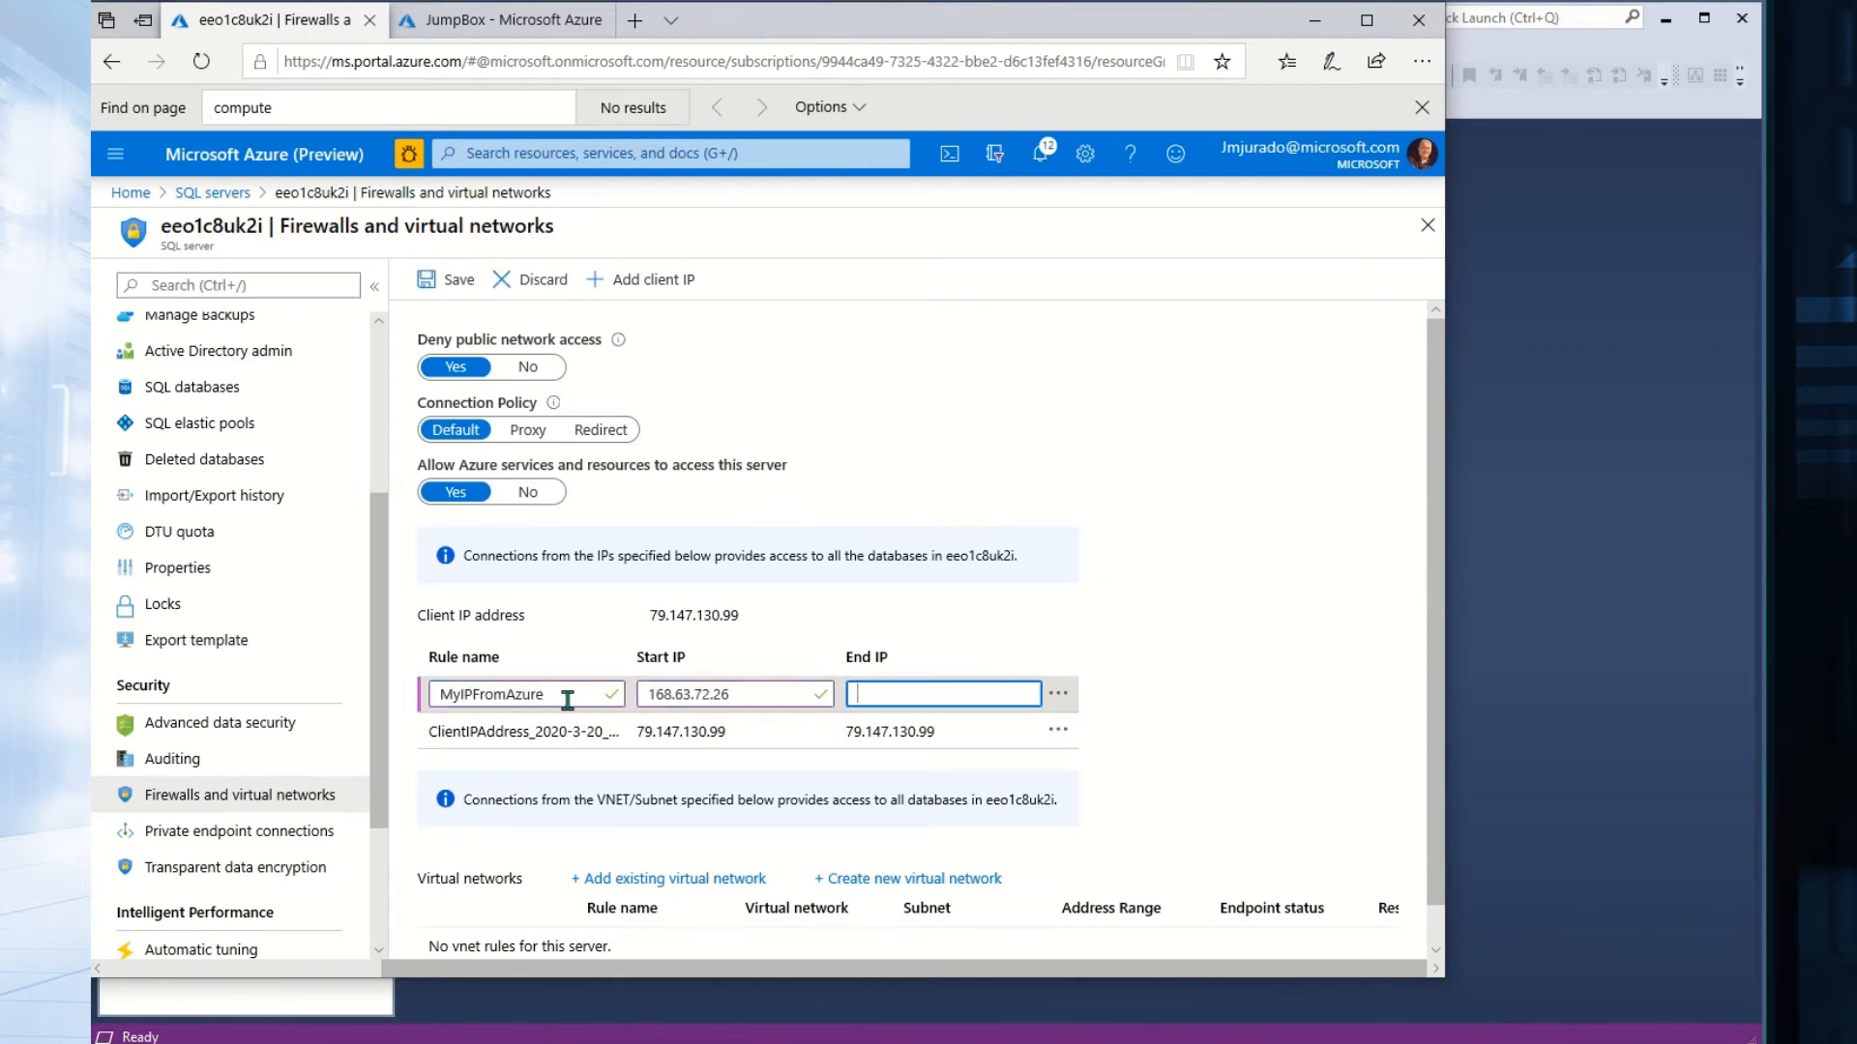
key(ctrl+v)
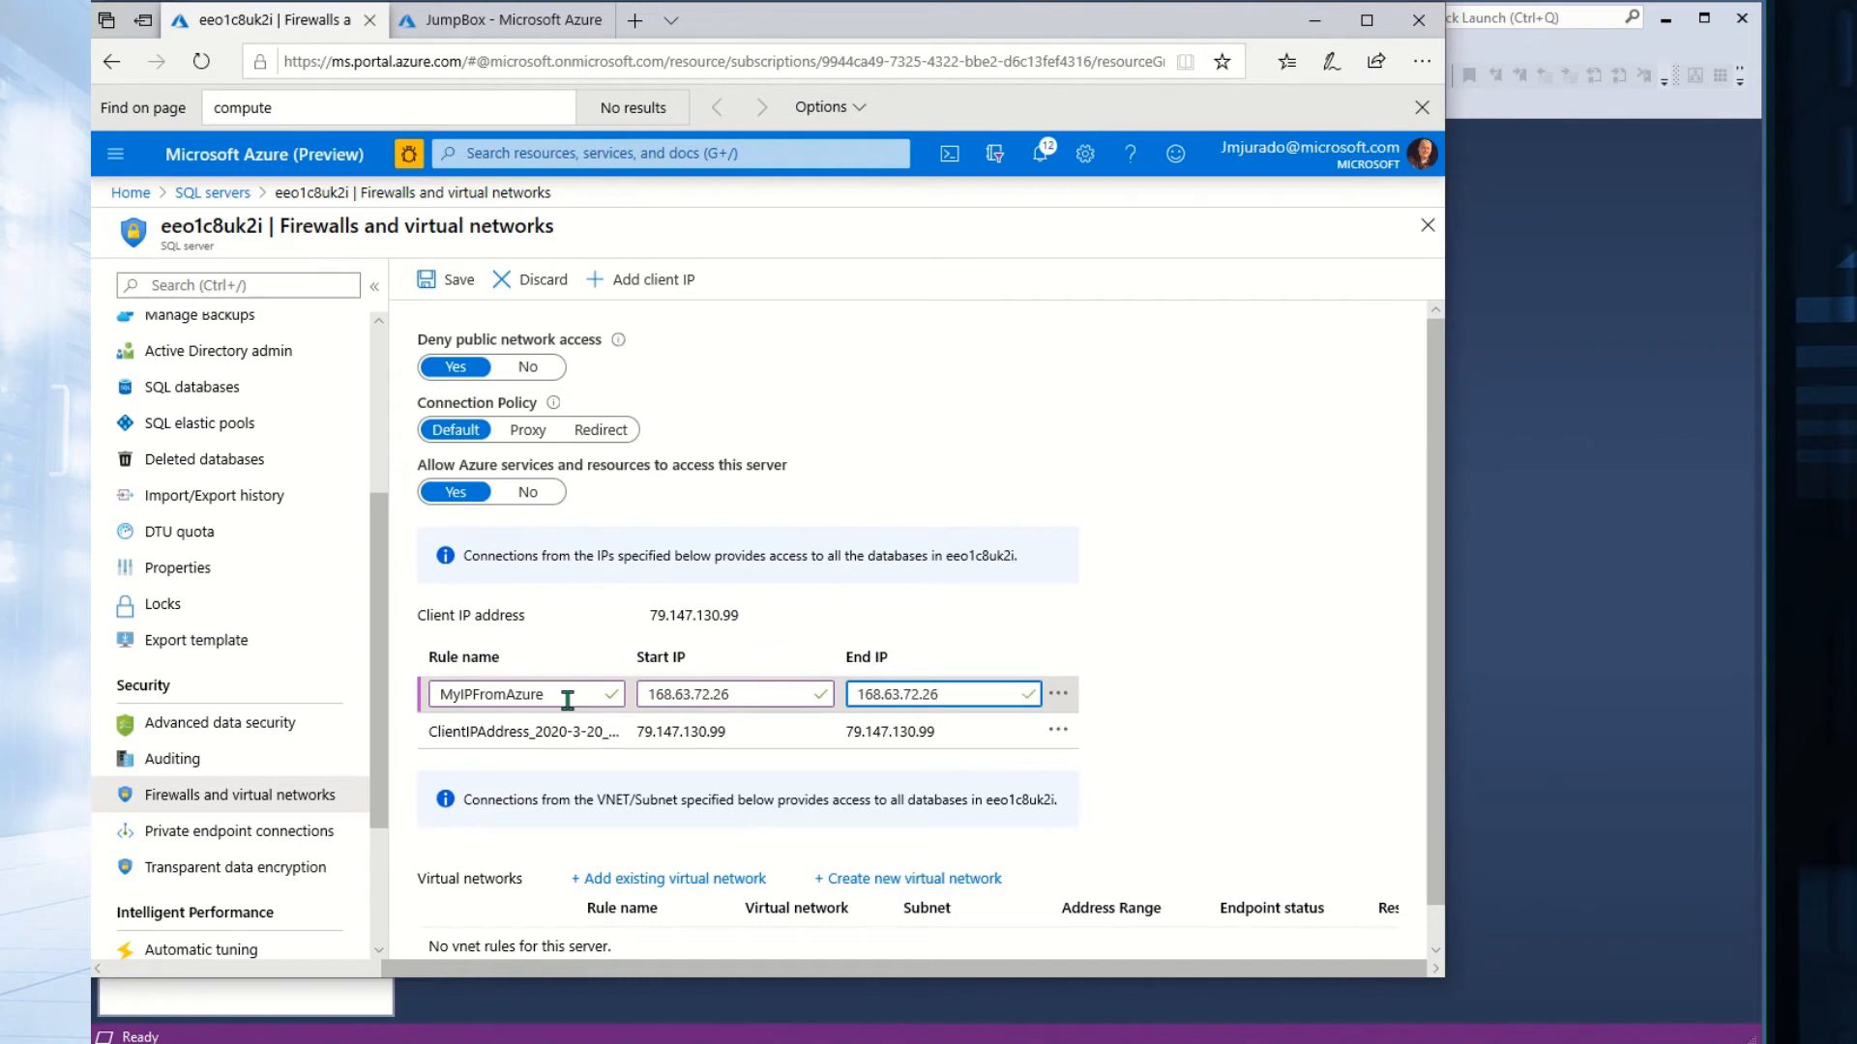
click(458, 290)
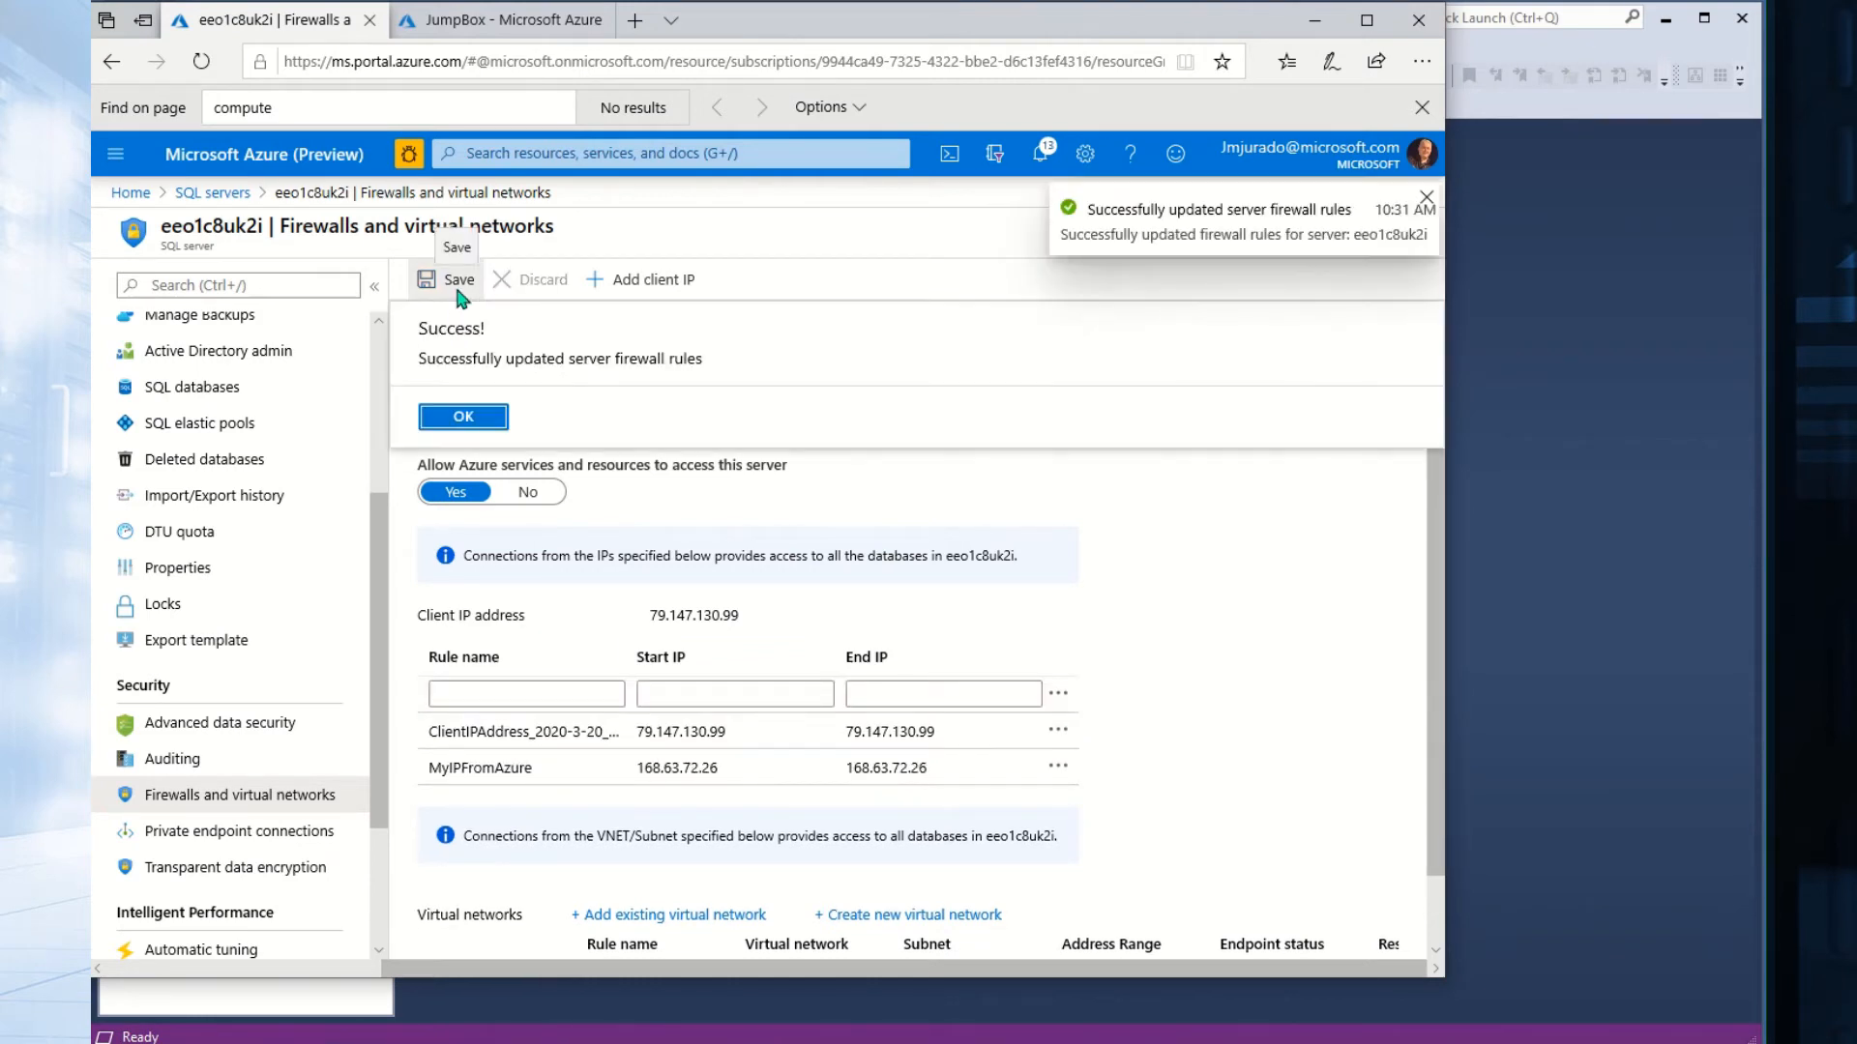
click(441, 418)
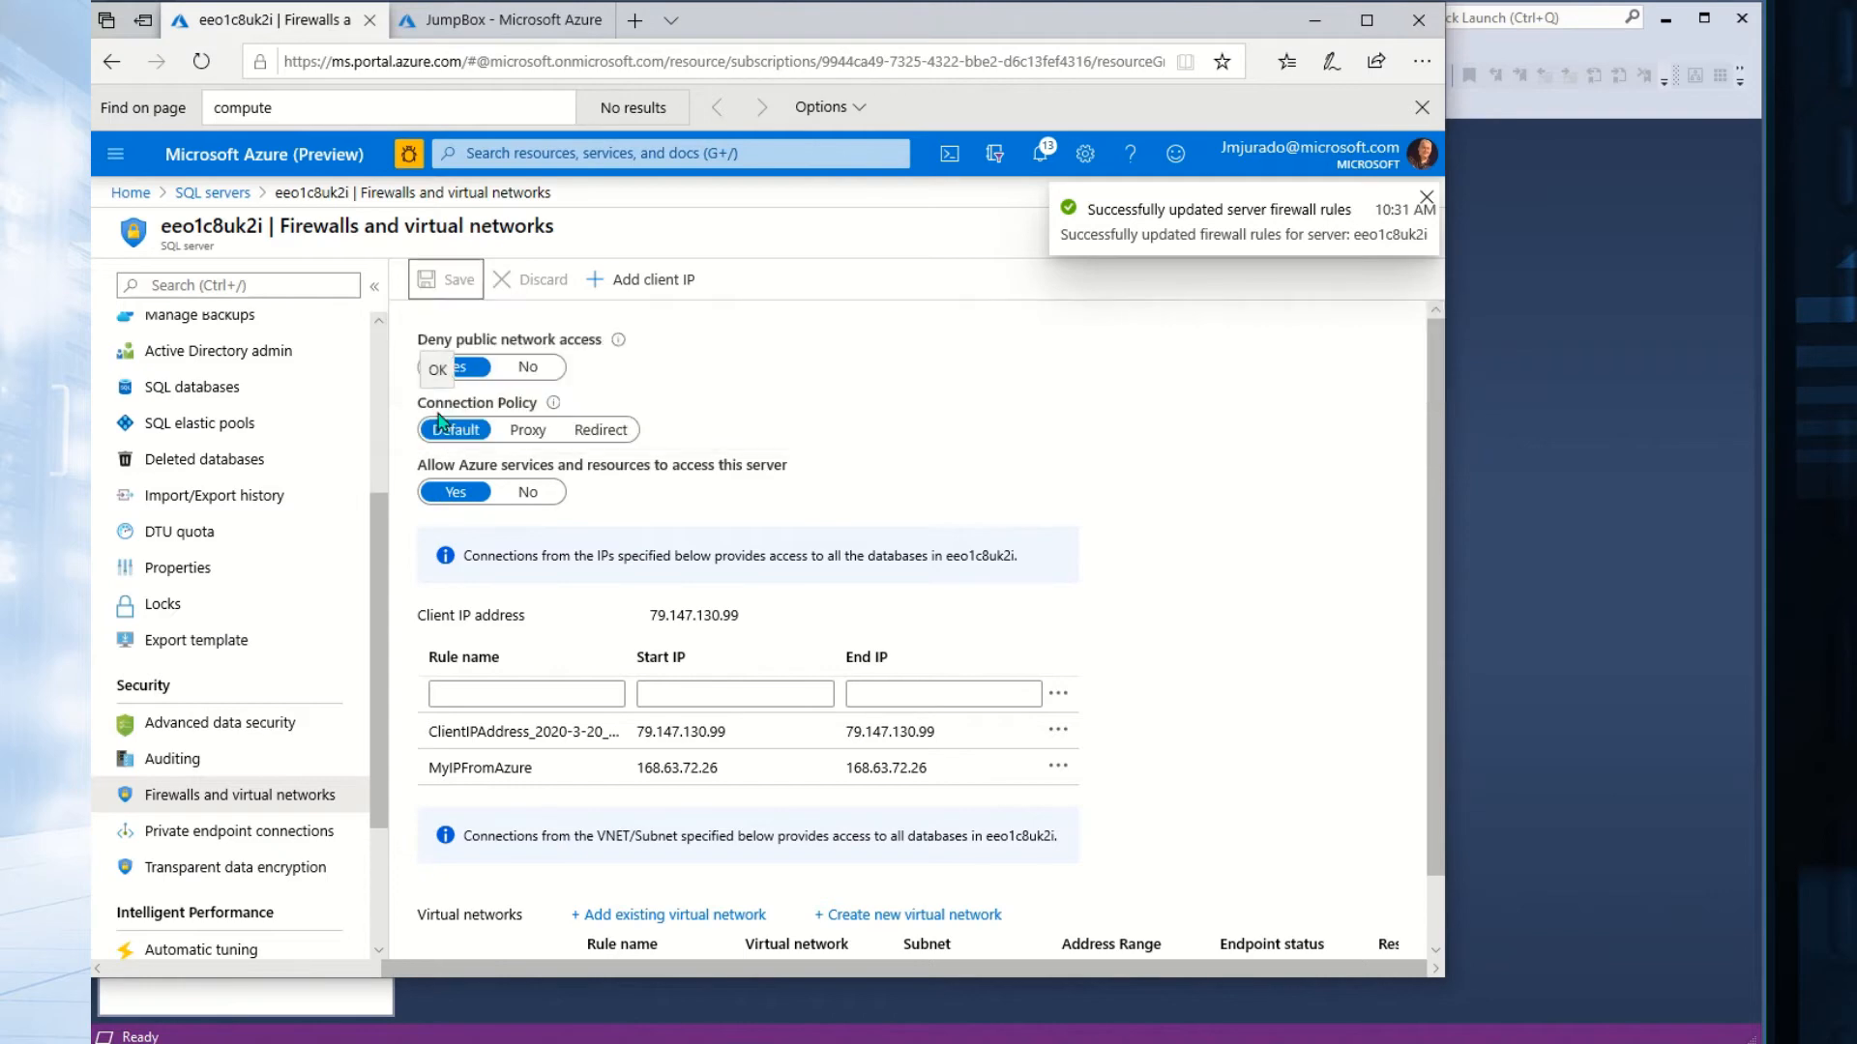
Retry the Management Studio connection to eeo1c8uk2i; it still fails with error 47073.
click(1604, 455)
click(1228, 760)
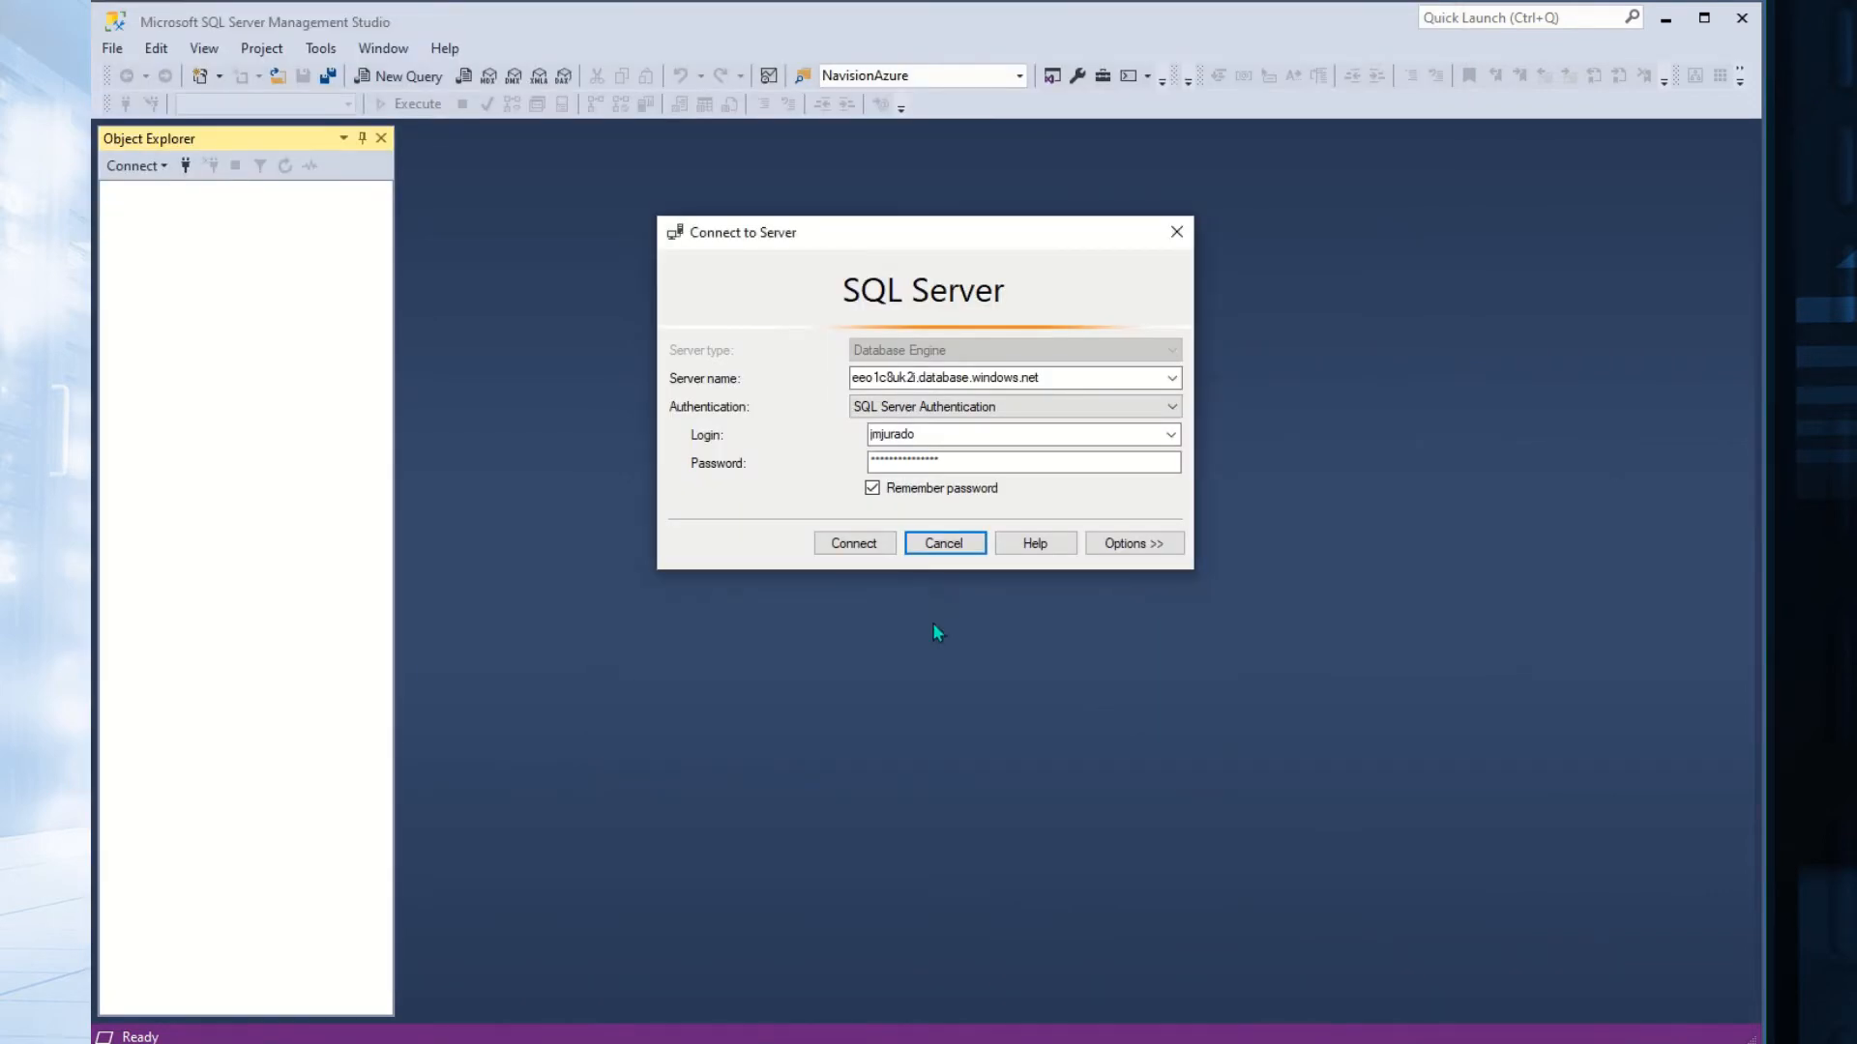
click(851, 546)
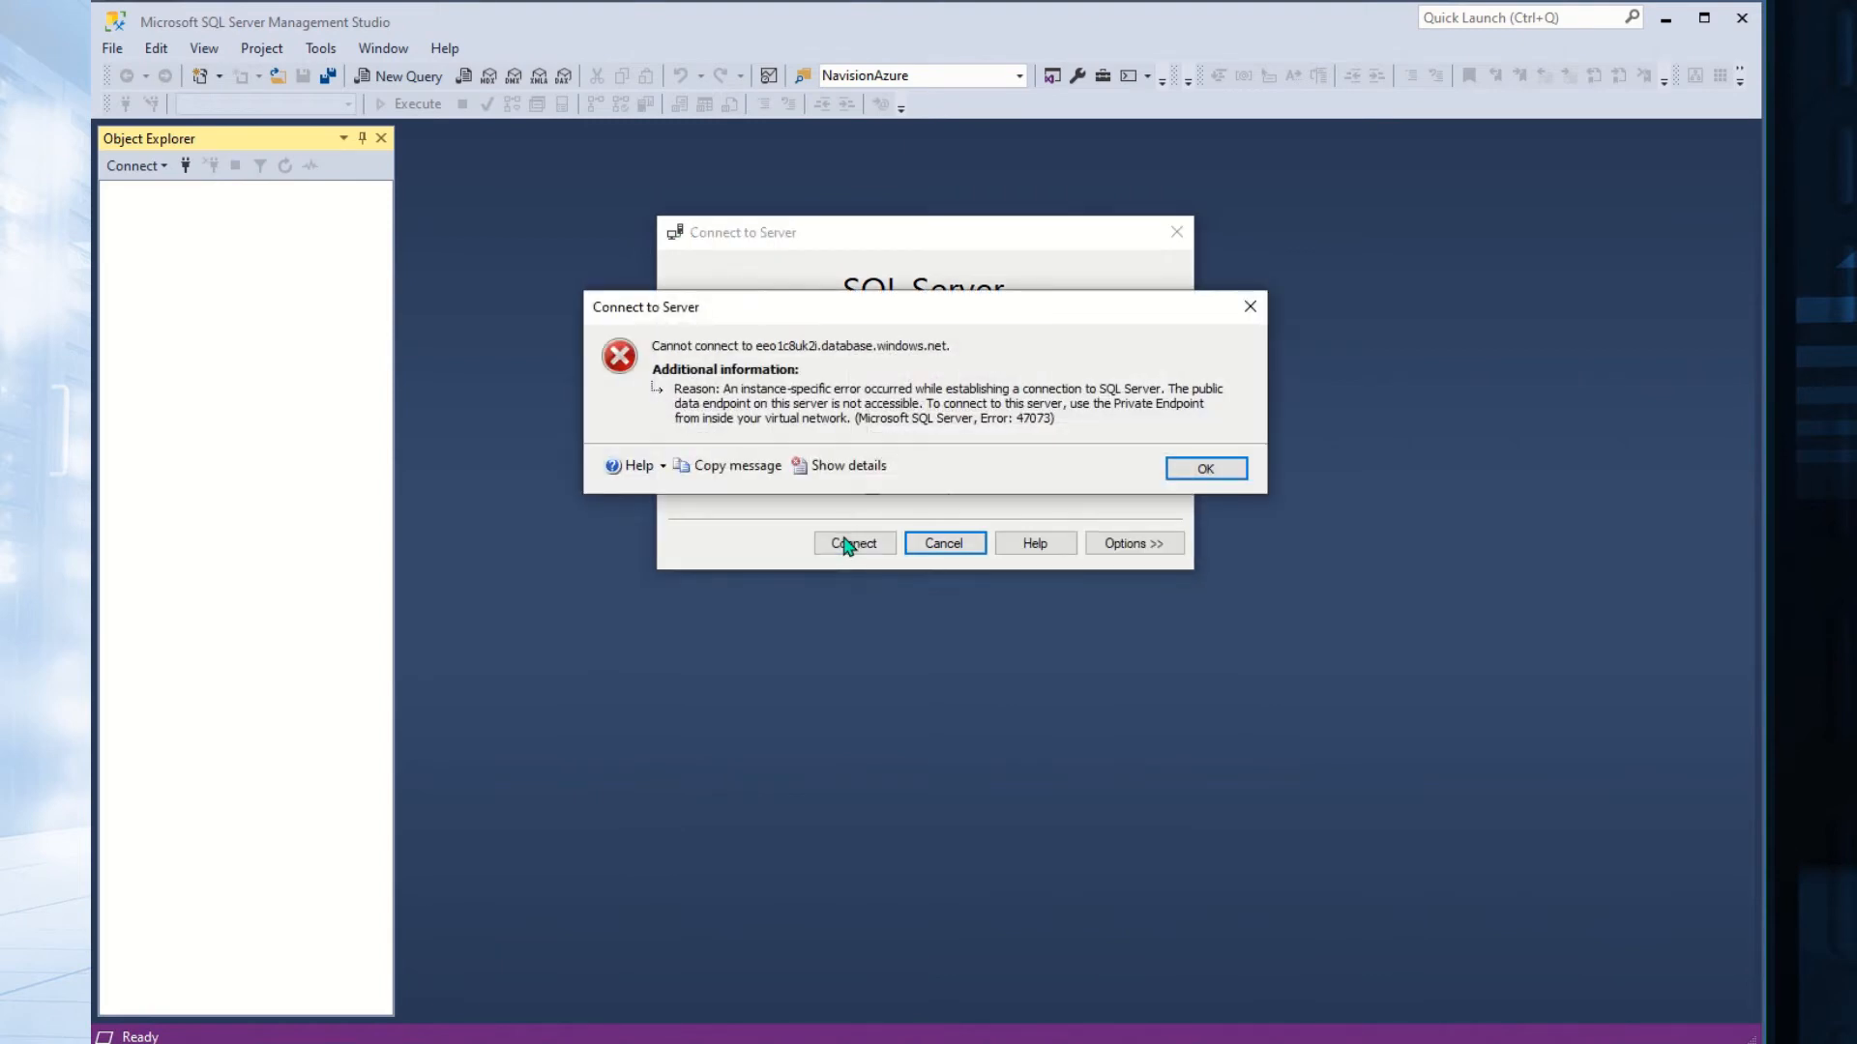
drag(864, 306, 868, 613)
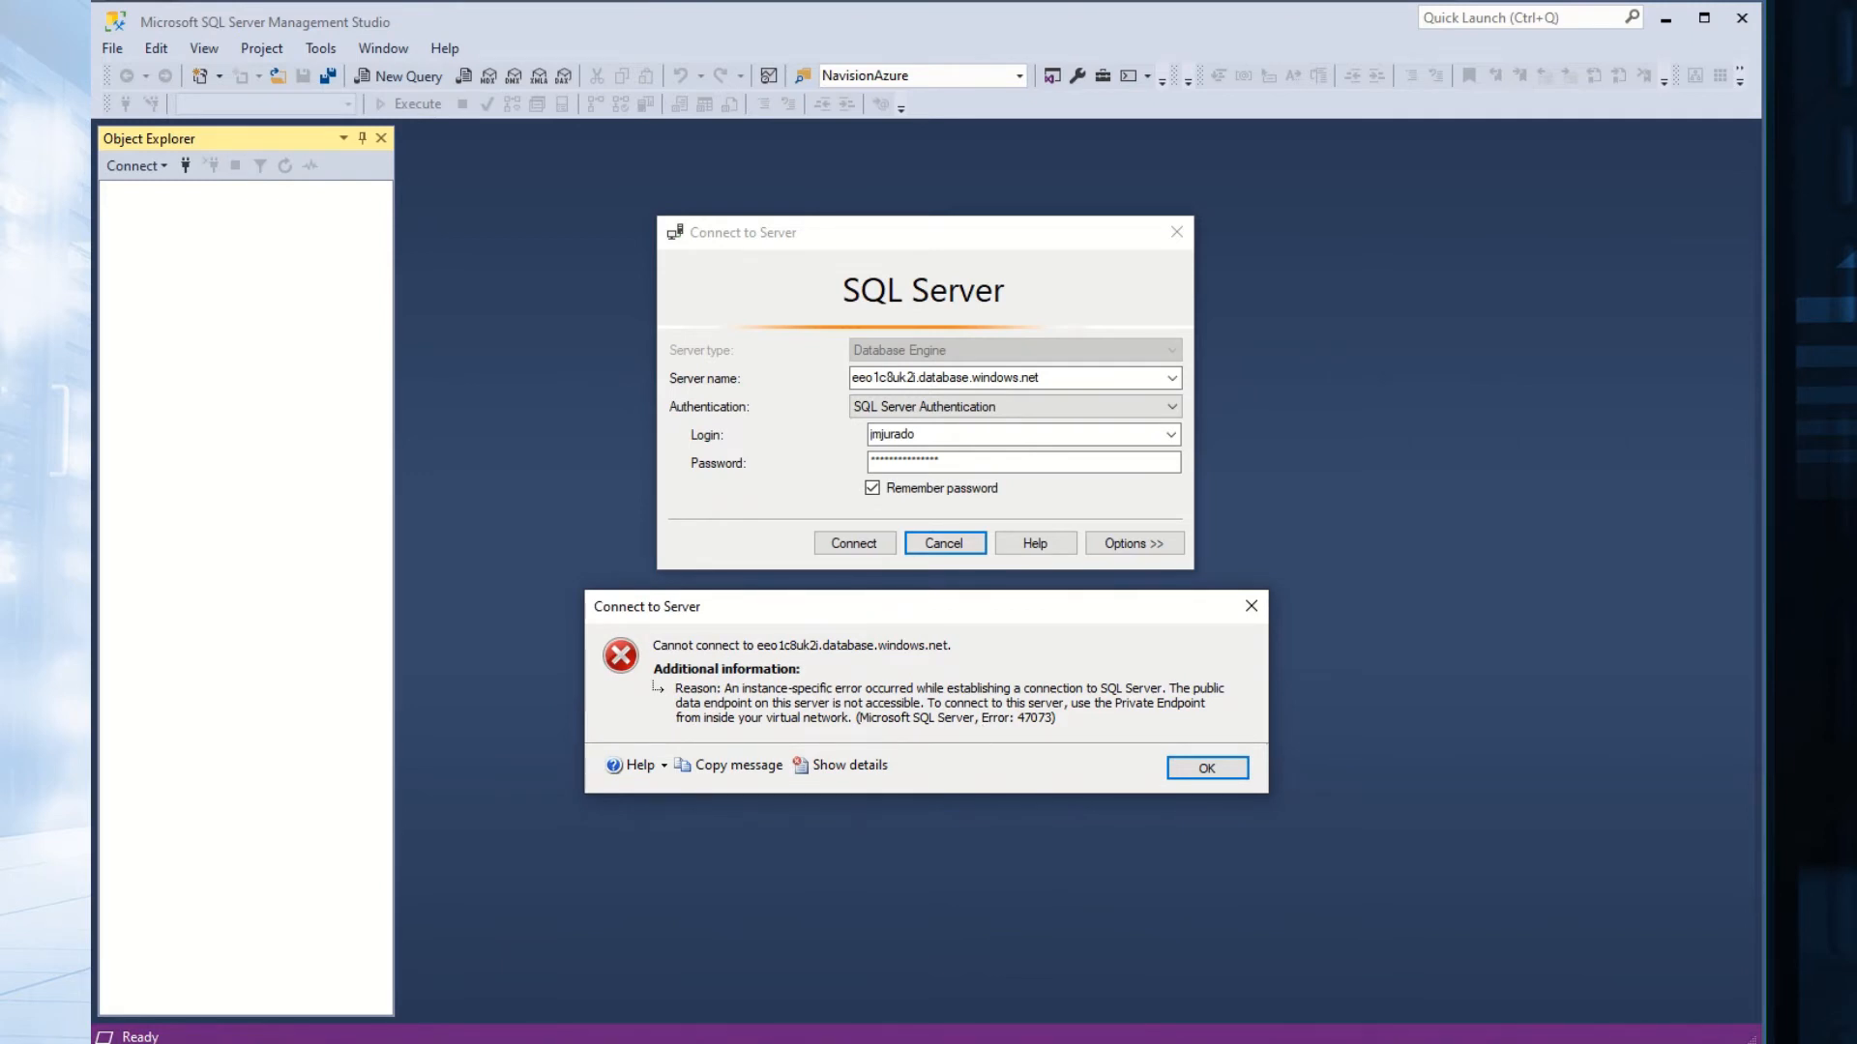
key(alt+Tab)
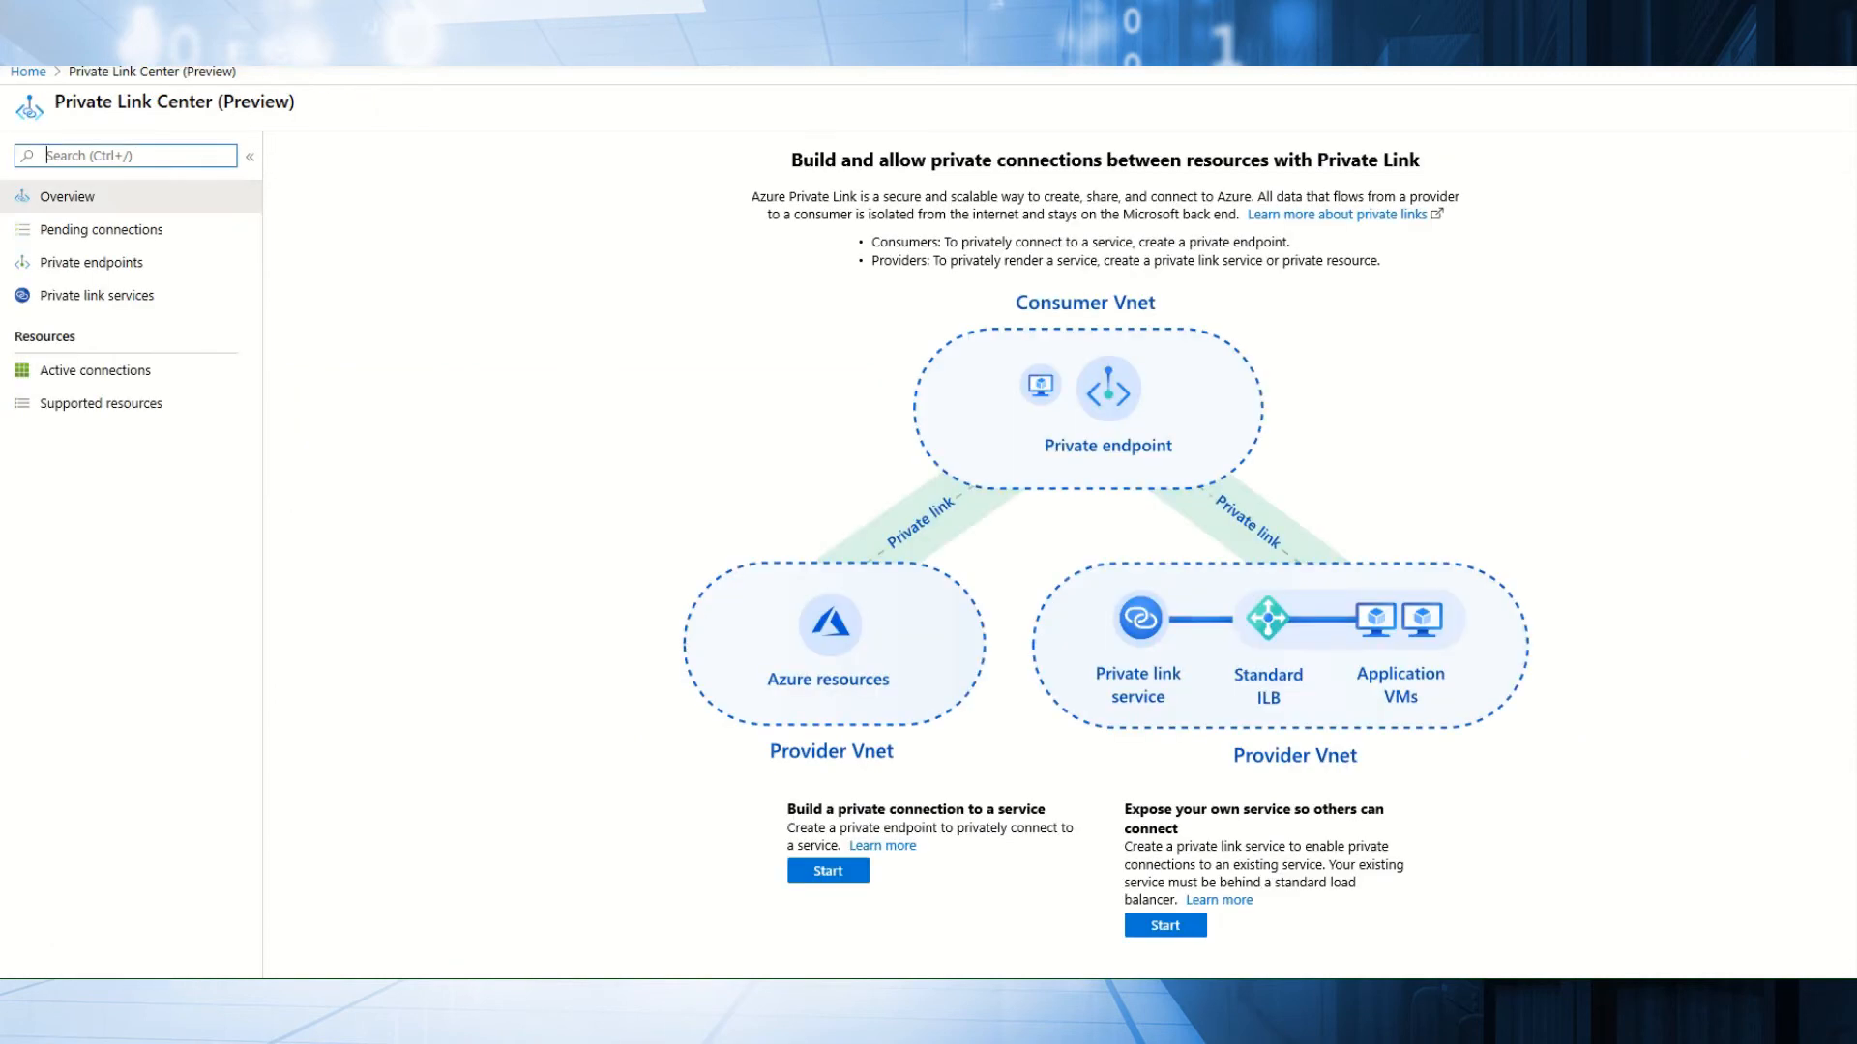
Start a new private endpoint named mypreviatelink in resource group jmjdmi.
click(79, 270)
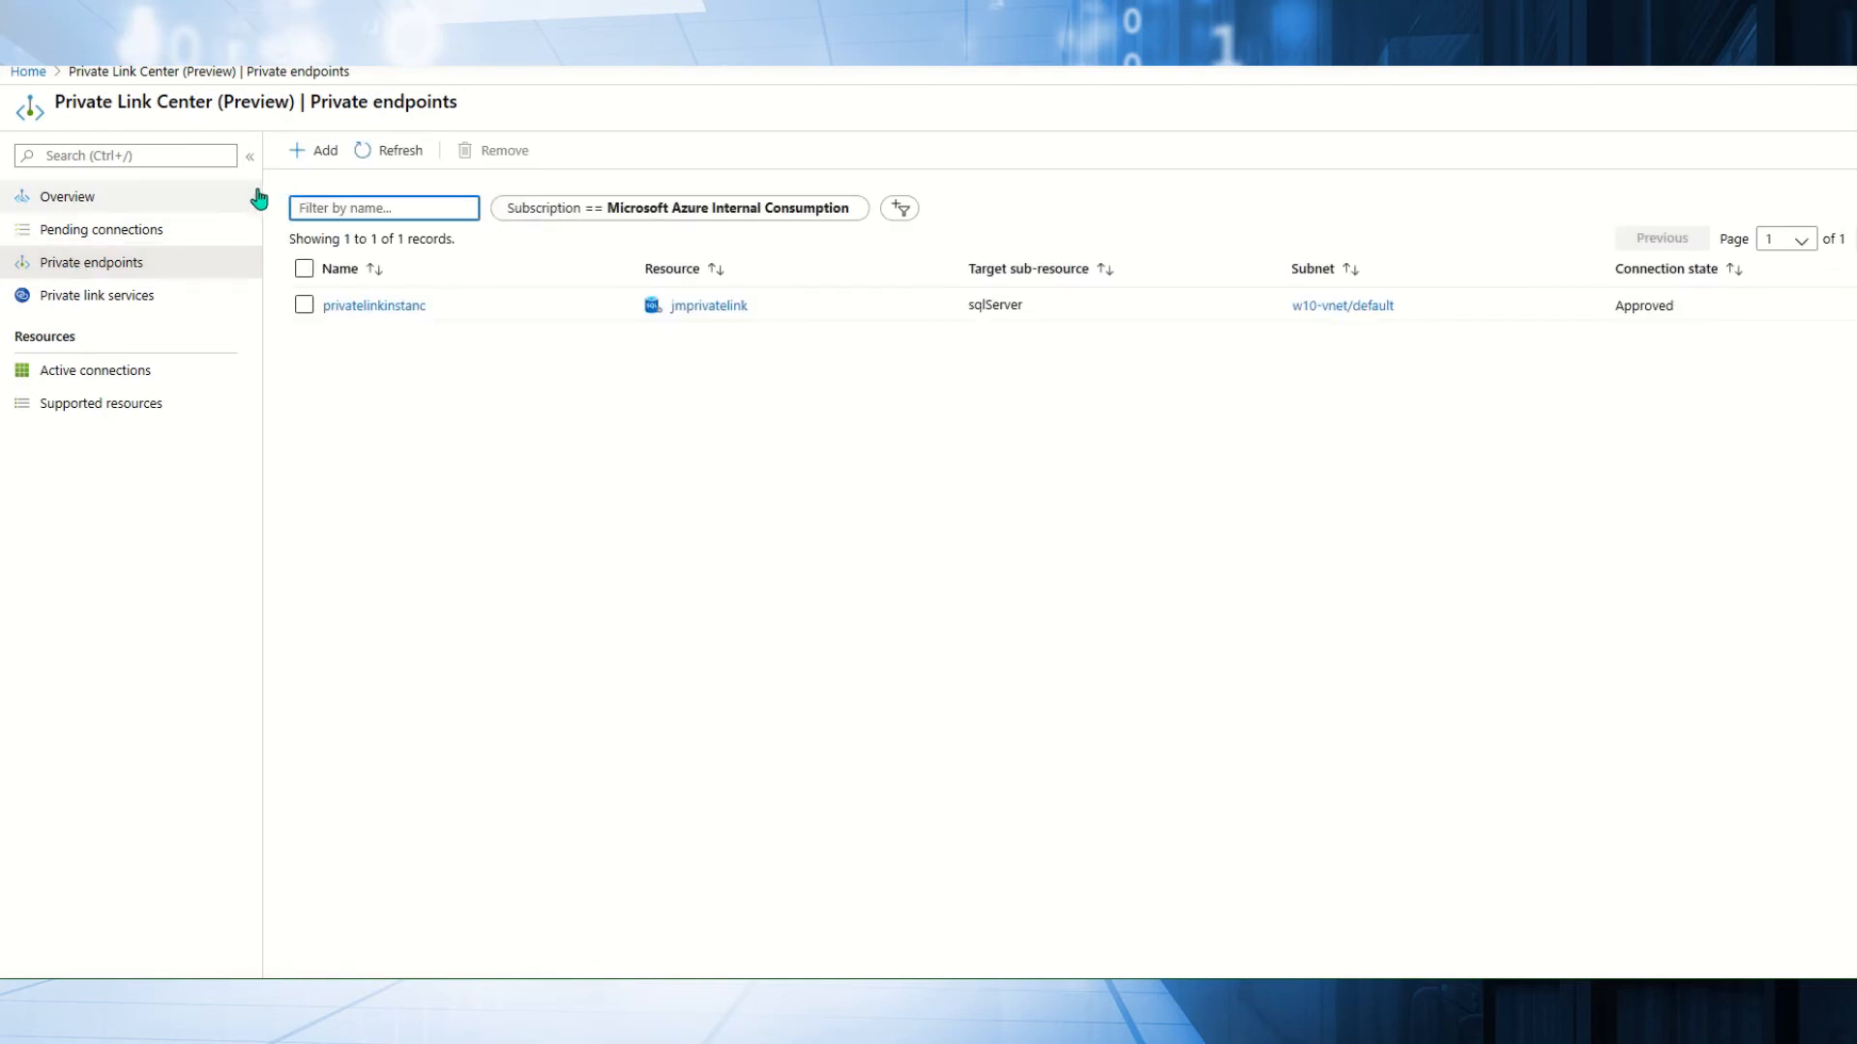
click(300, 155)
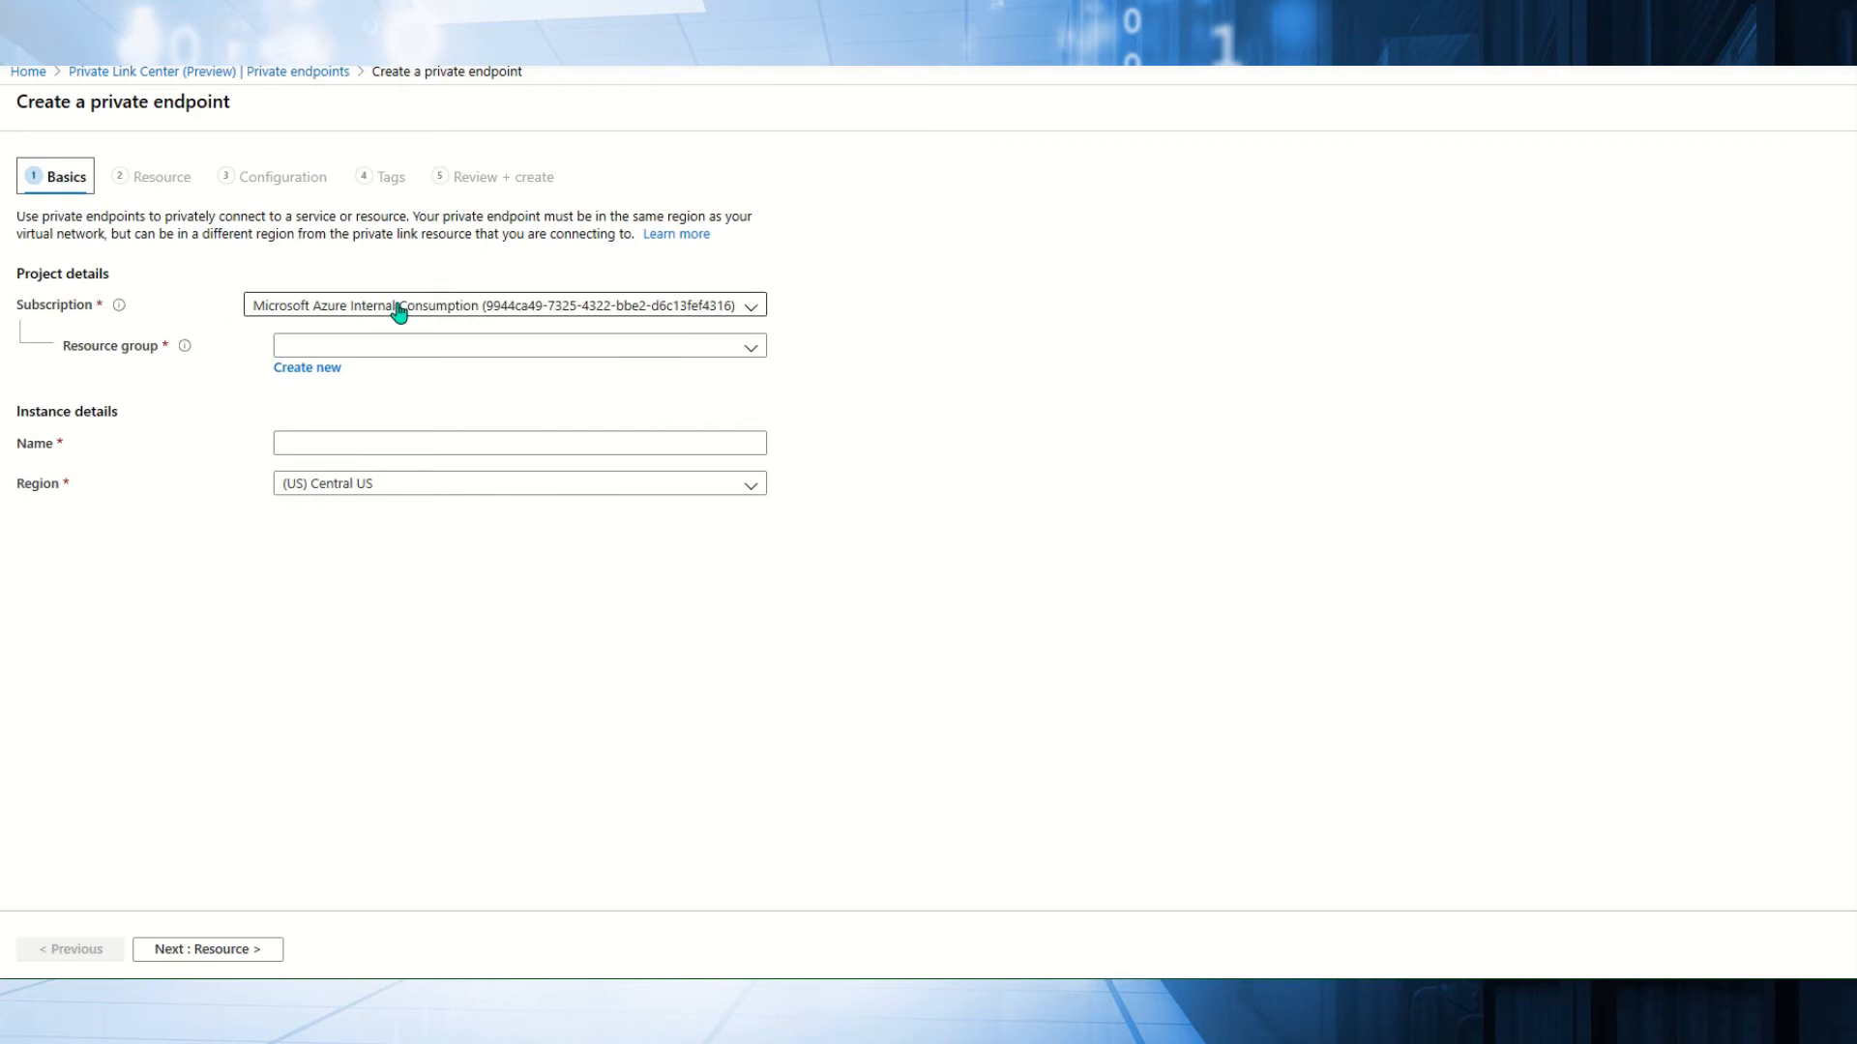
click(382, 348)
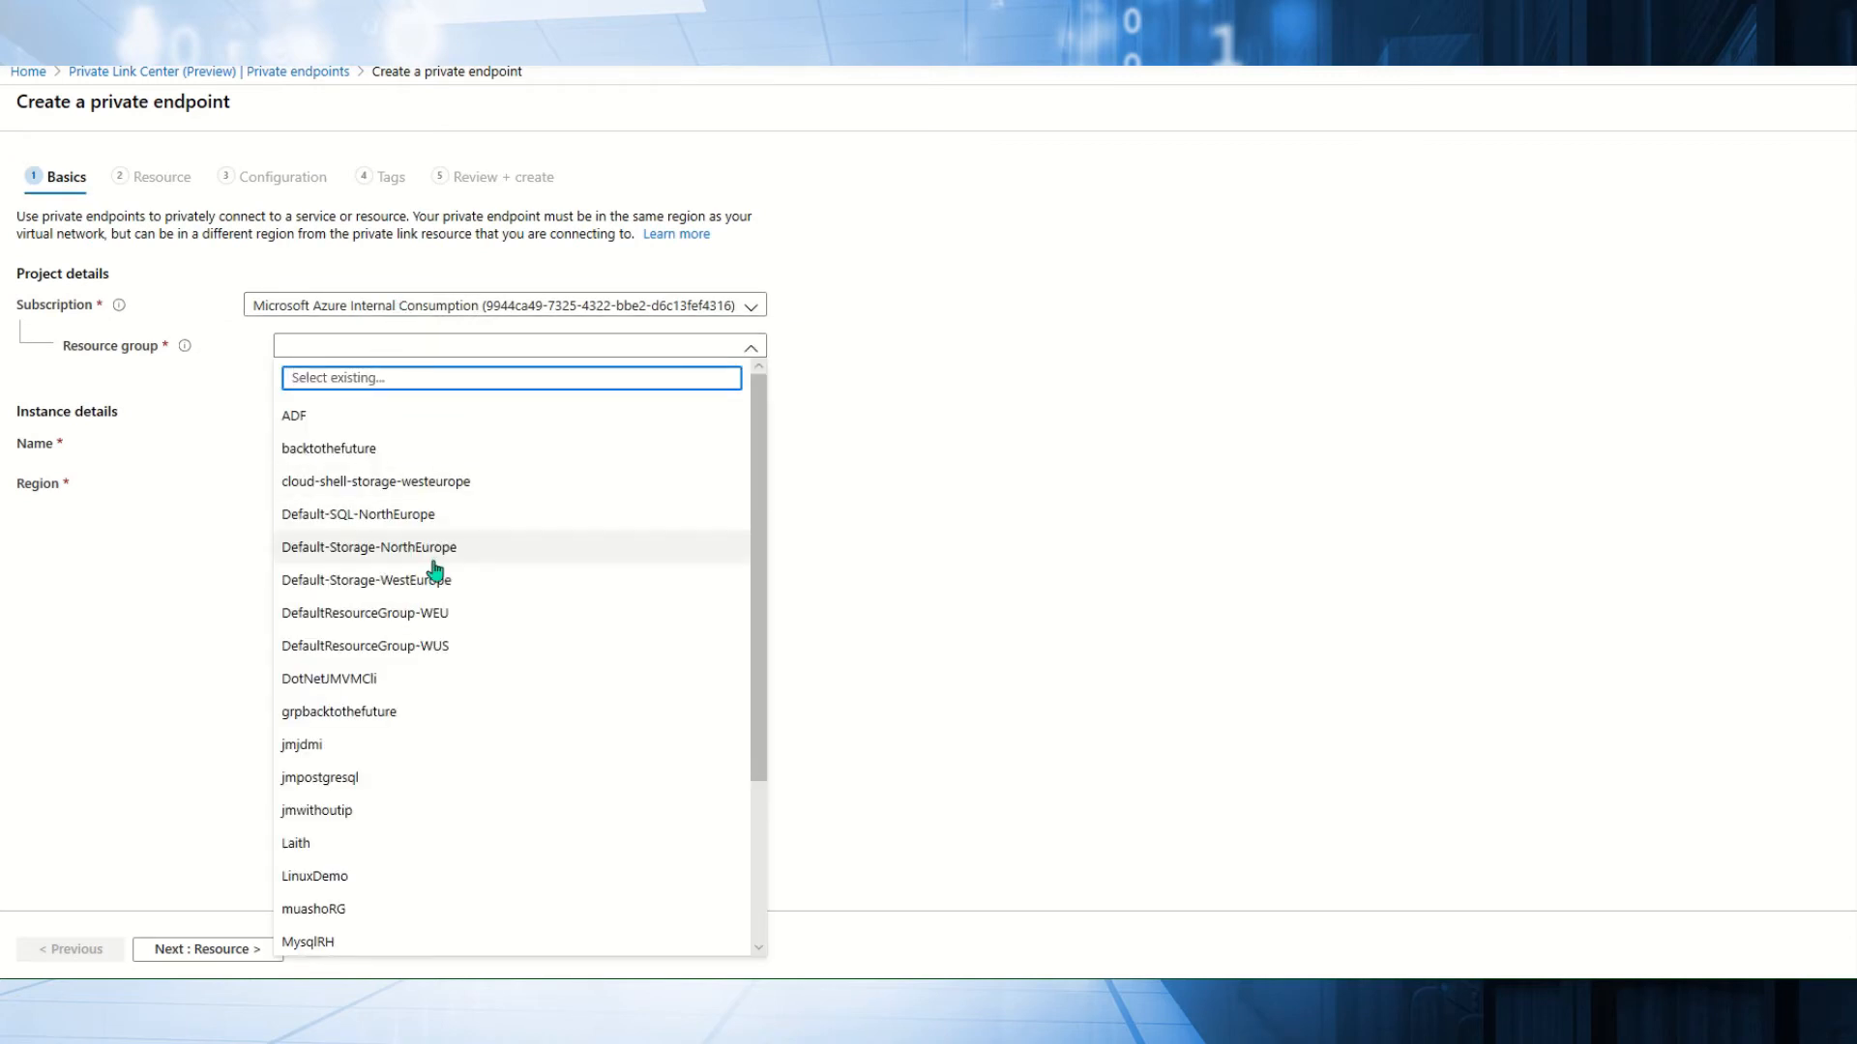
click(334, 747)
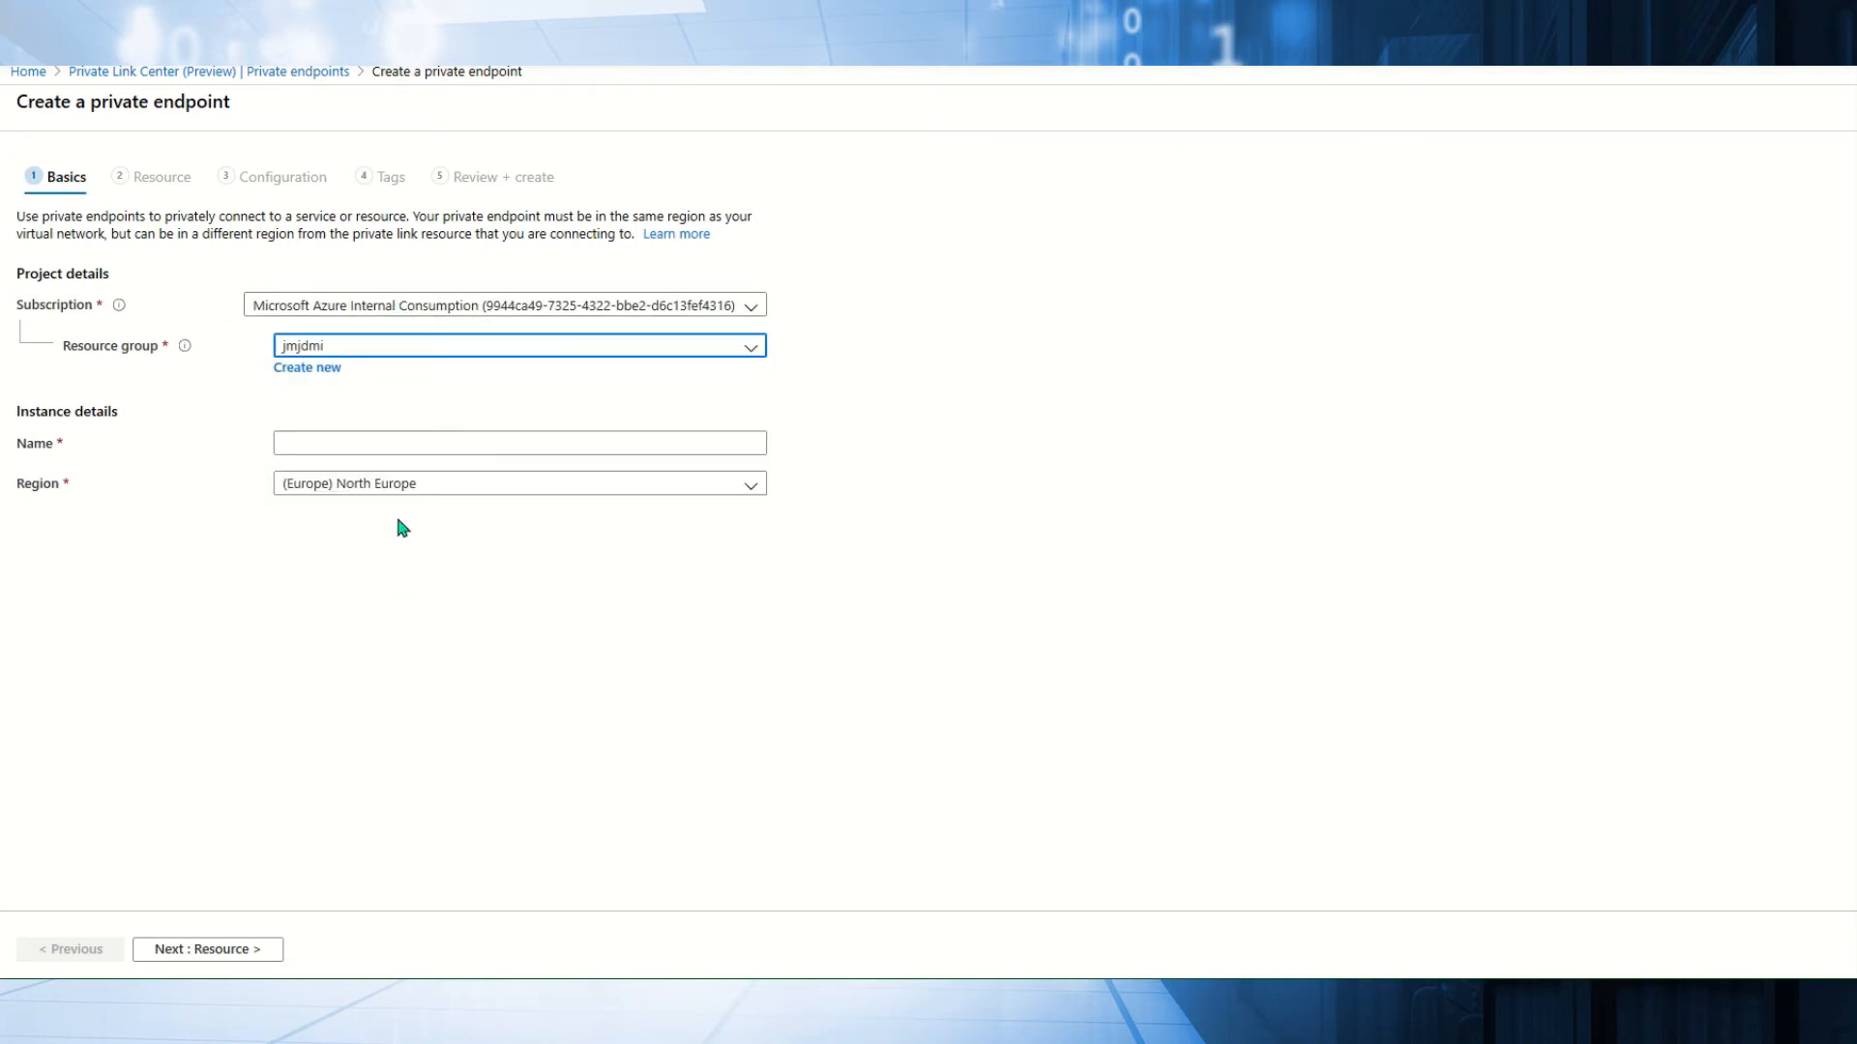
click(364, 444)
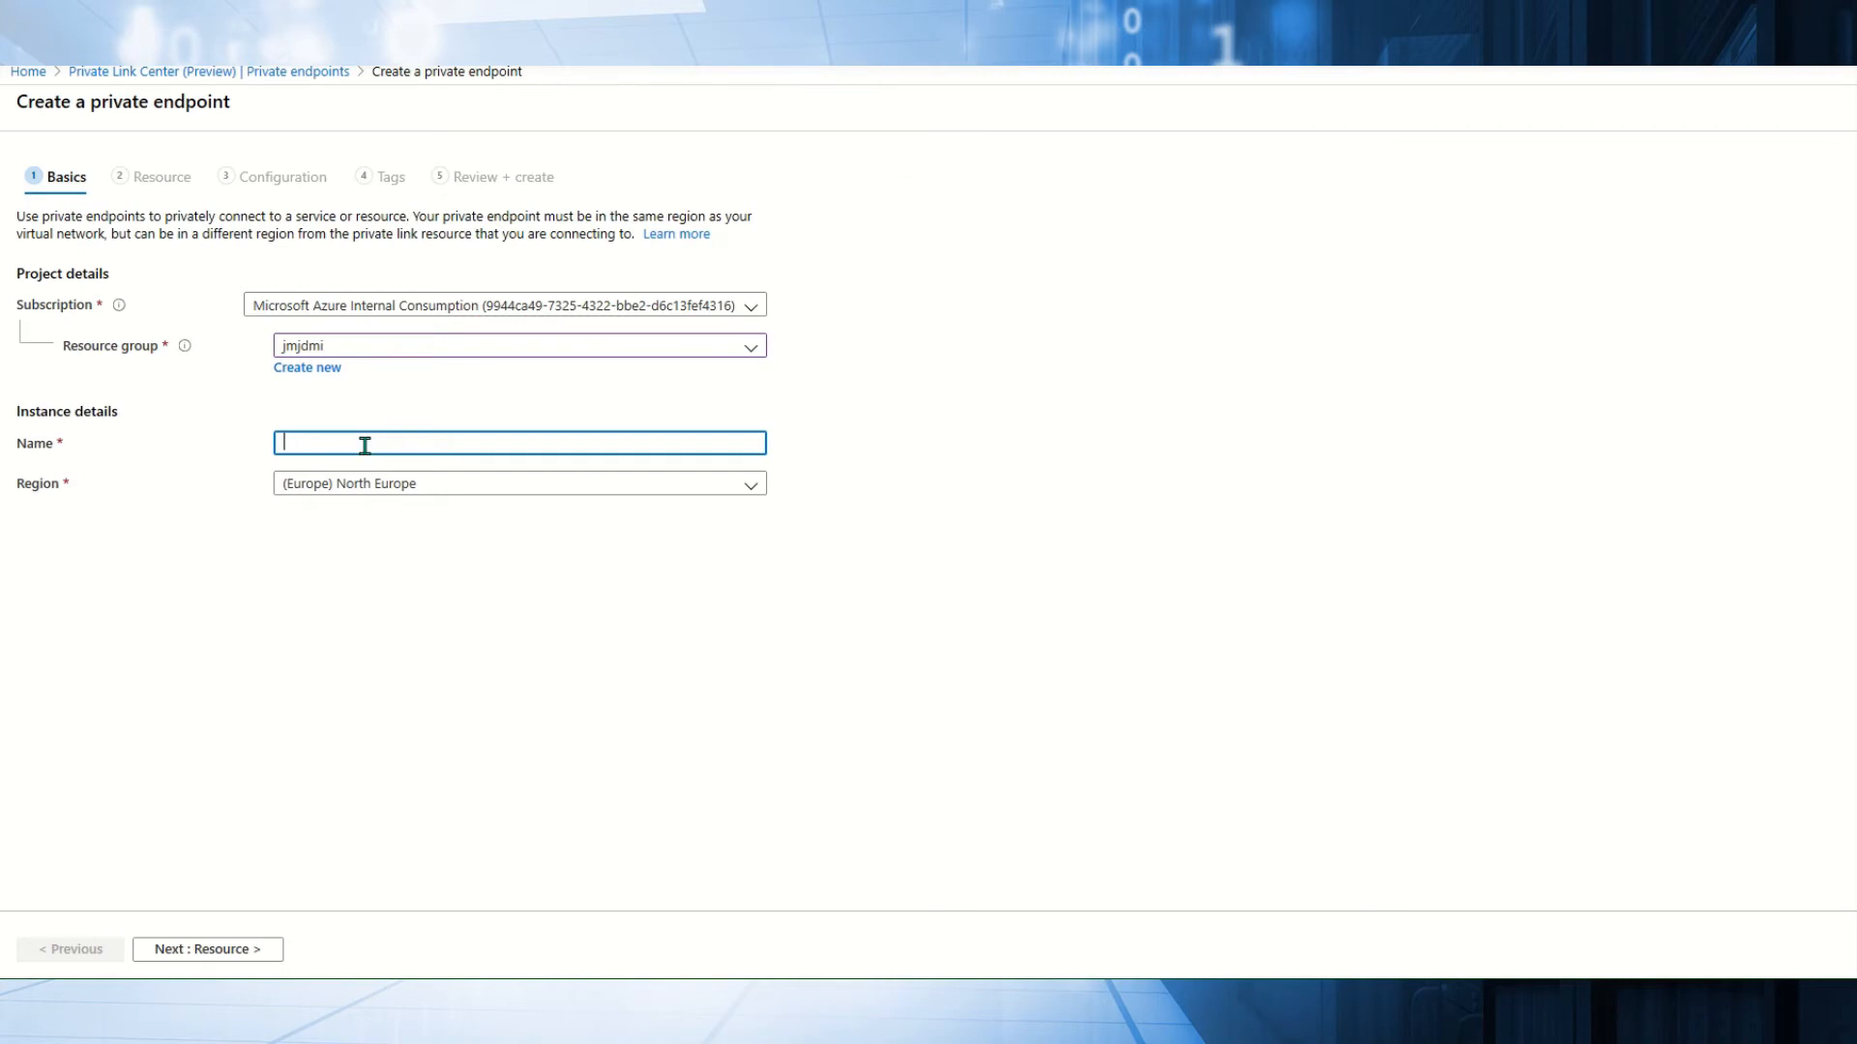
text(mypreviatelink)
click(232, 952)
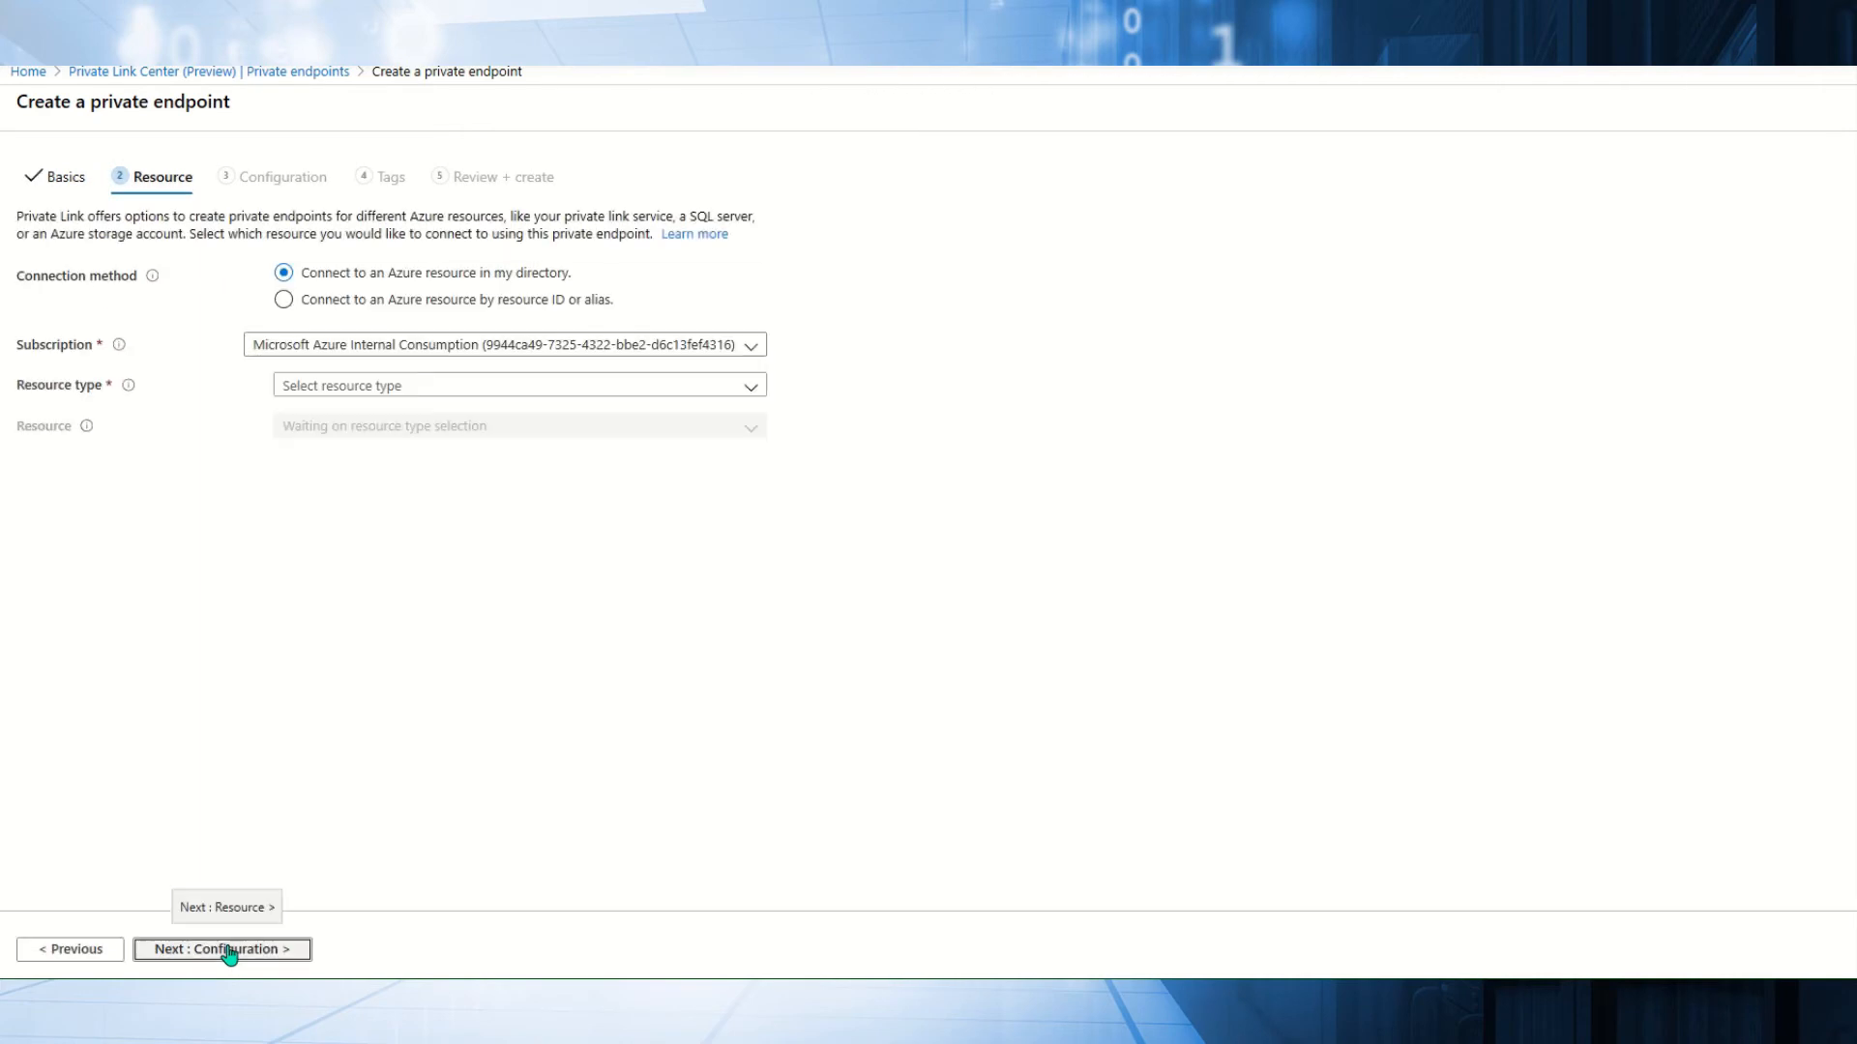
Target server eeo1c8uk2i with resource type Microsoft.Sql/servers and continue to Configuration.
click(416, 387)
click(365, 450)
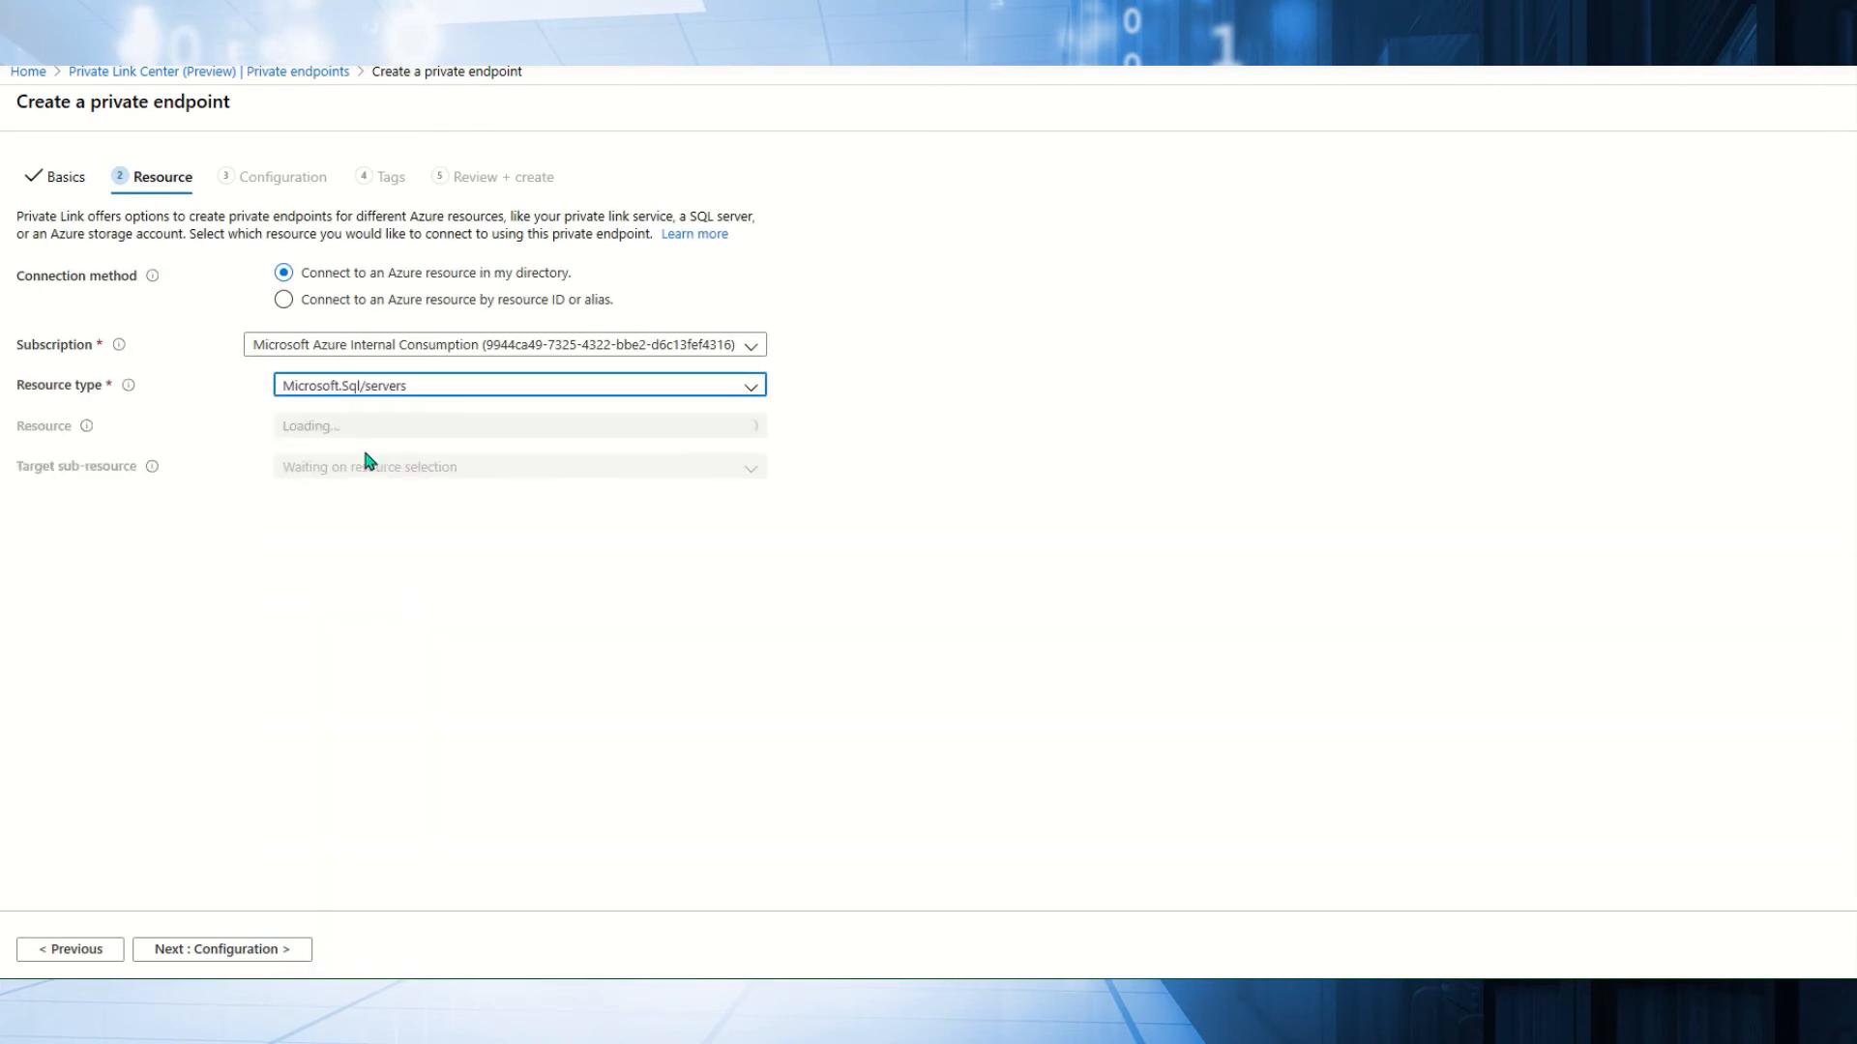
click(354, 433)
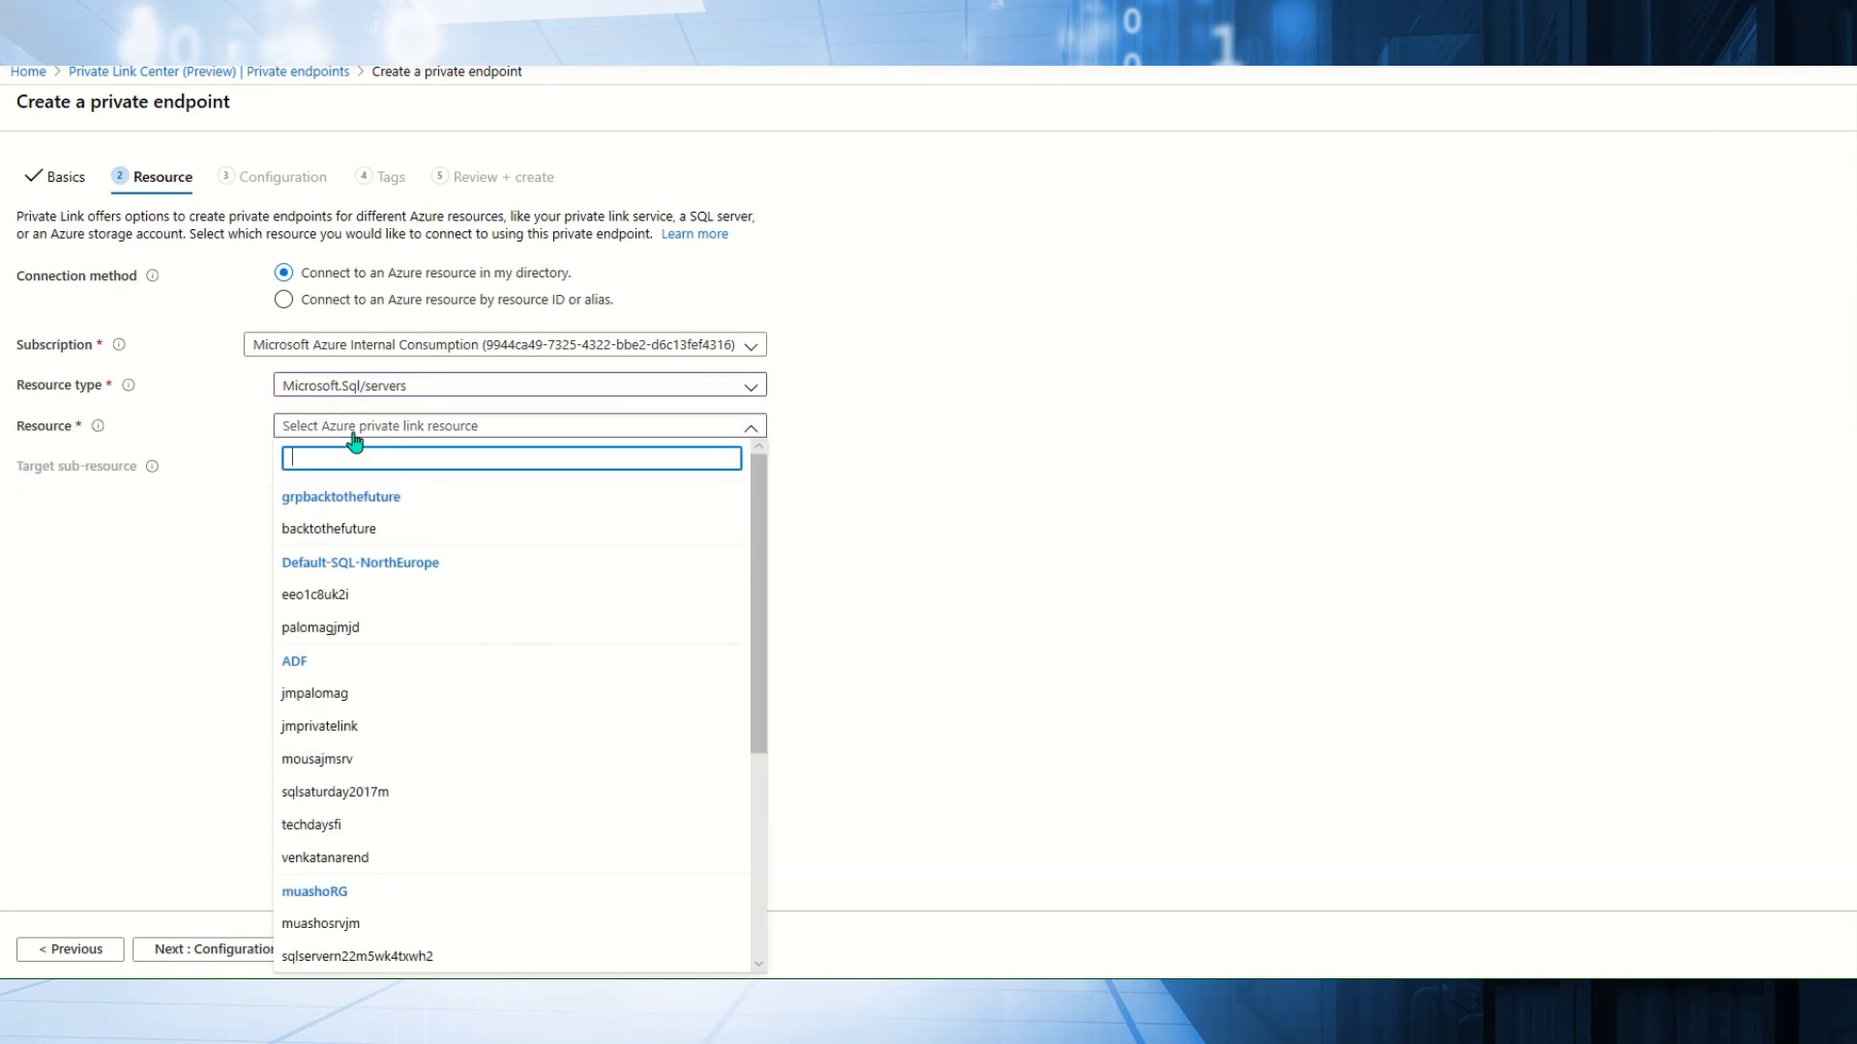
click(318, 595)
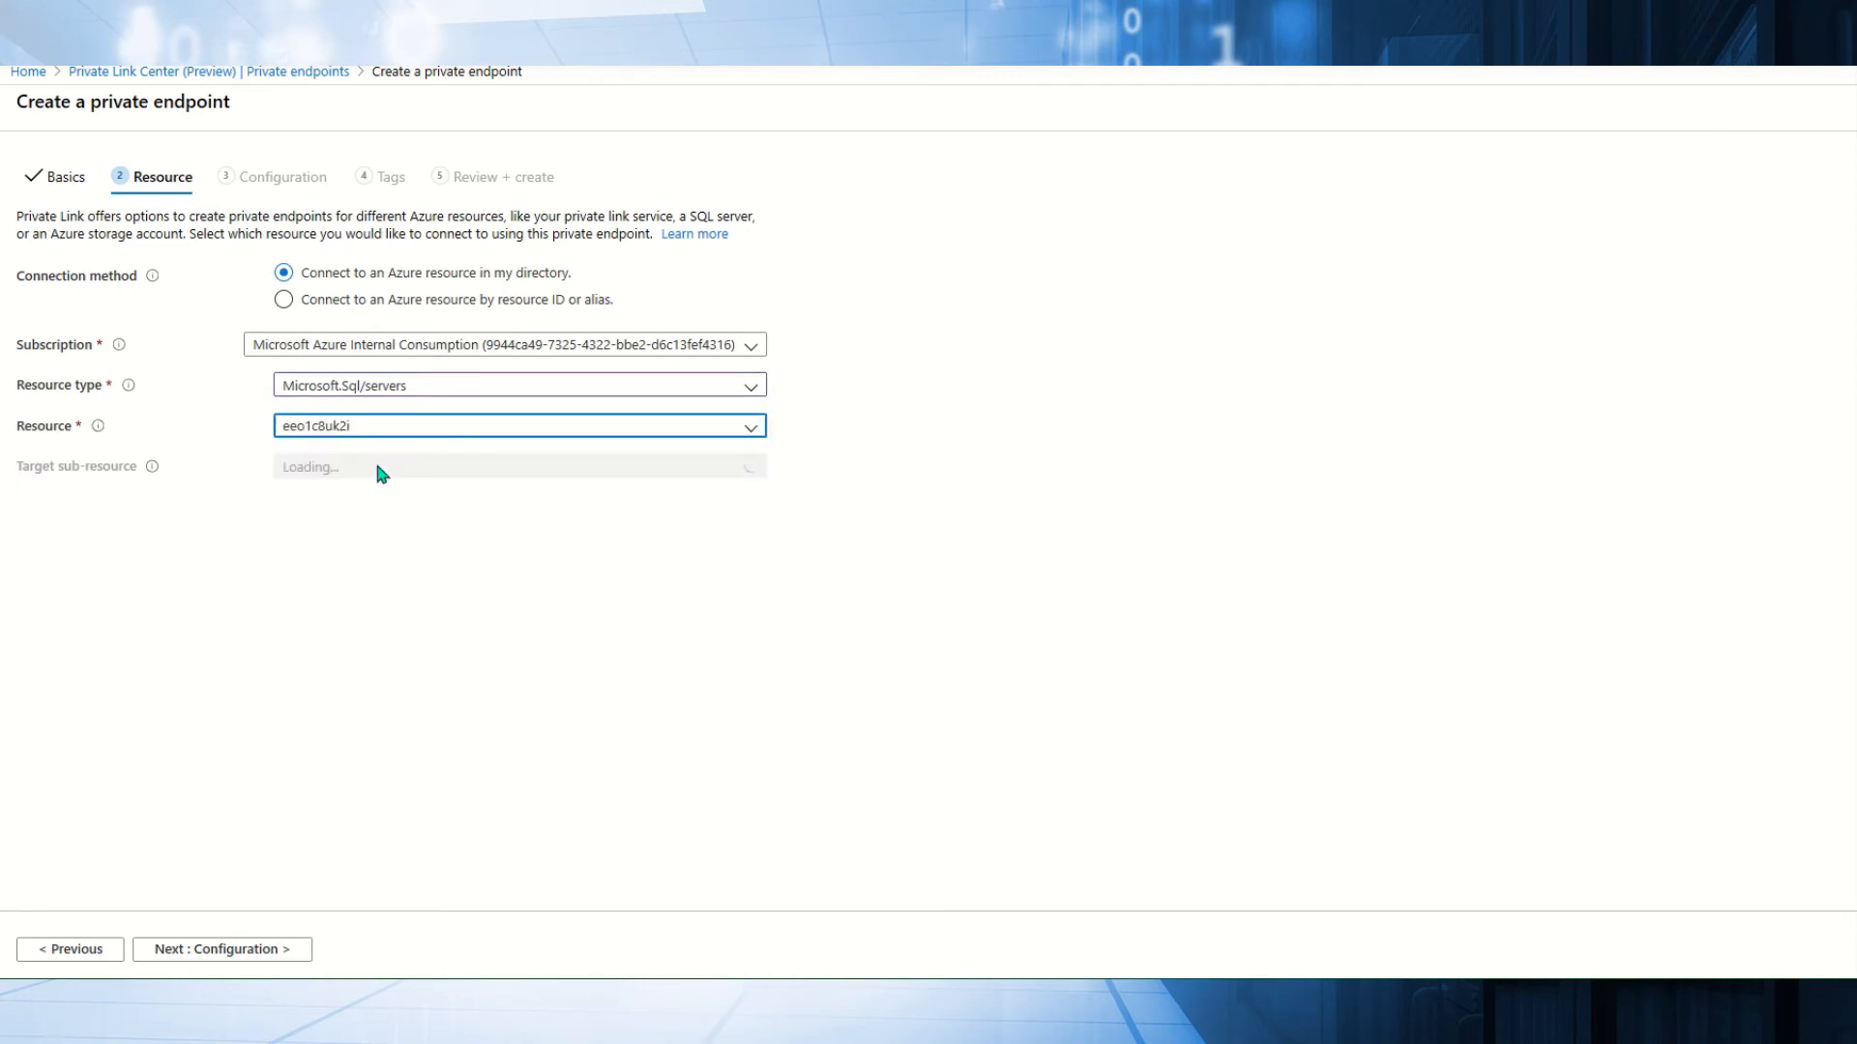
click(252, 953)
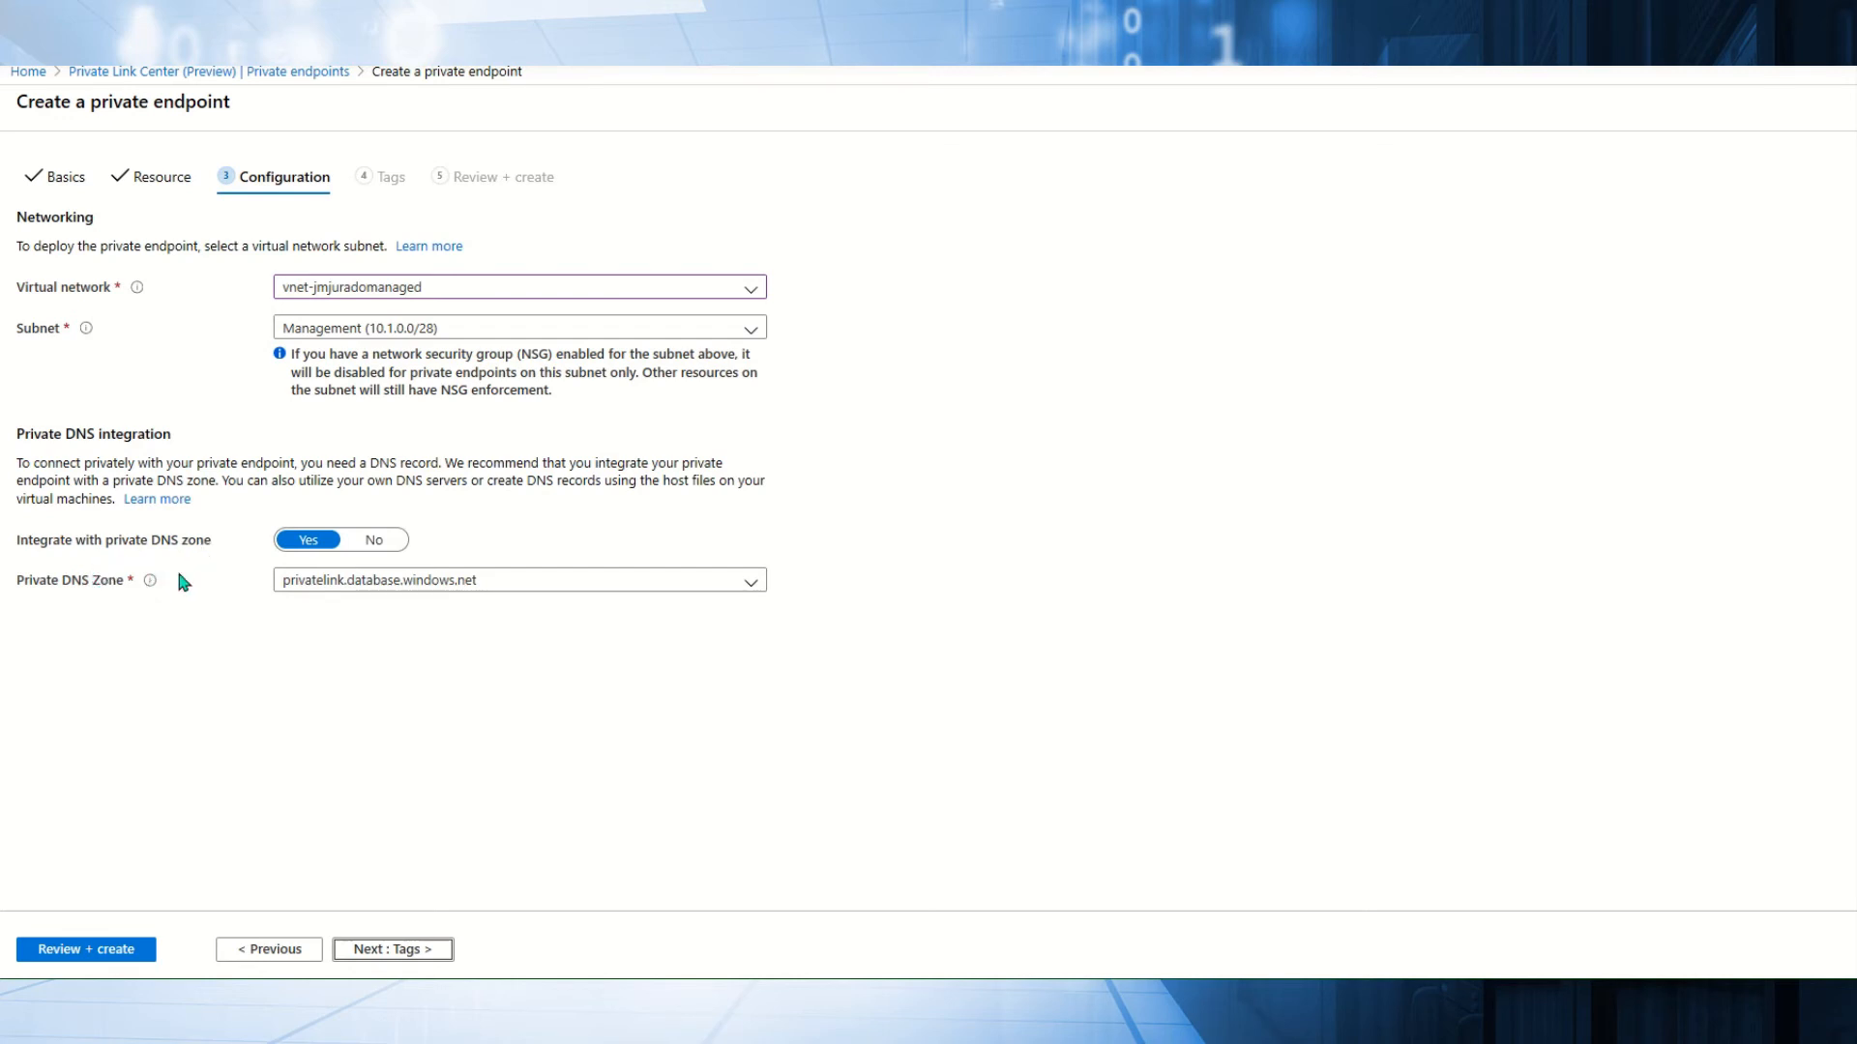
Continue the private endpoint wizard from Configuration to Tags.
click(394, 951)
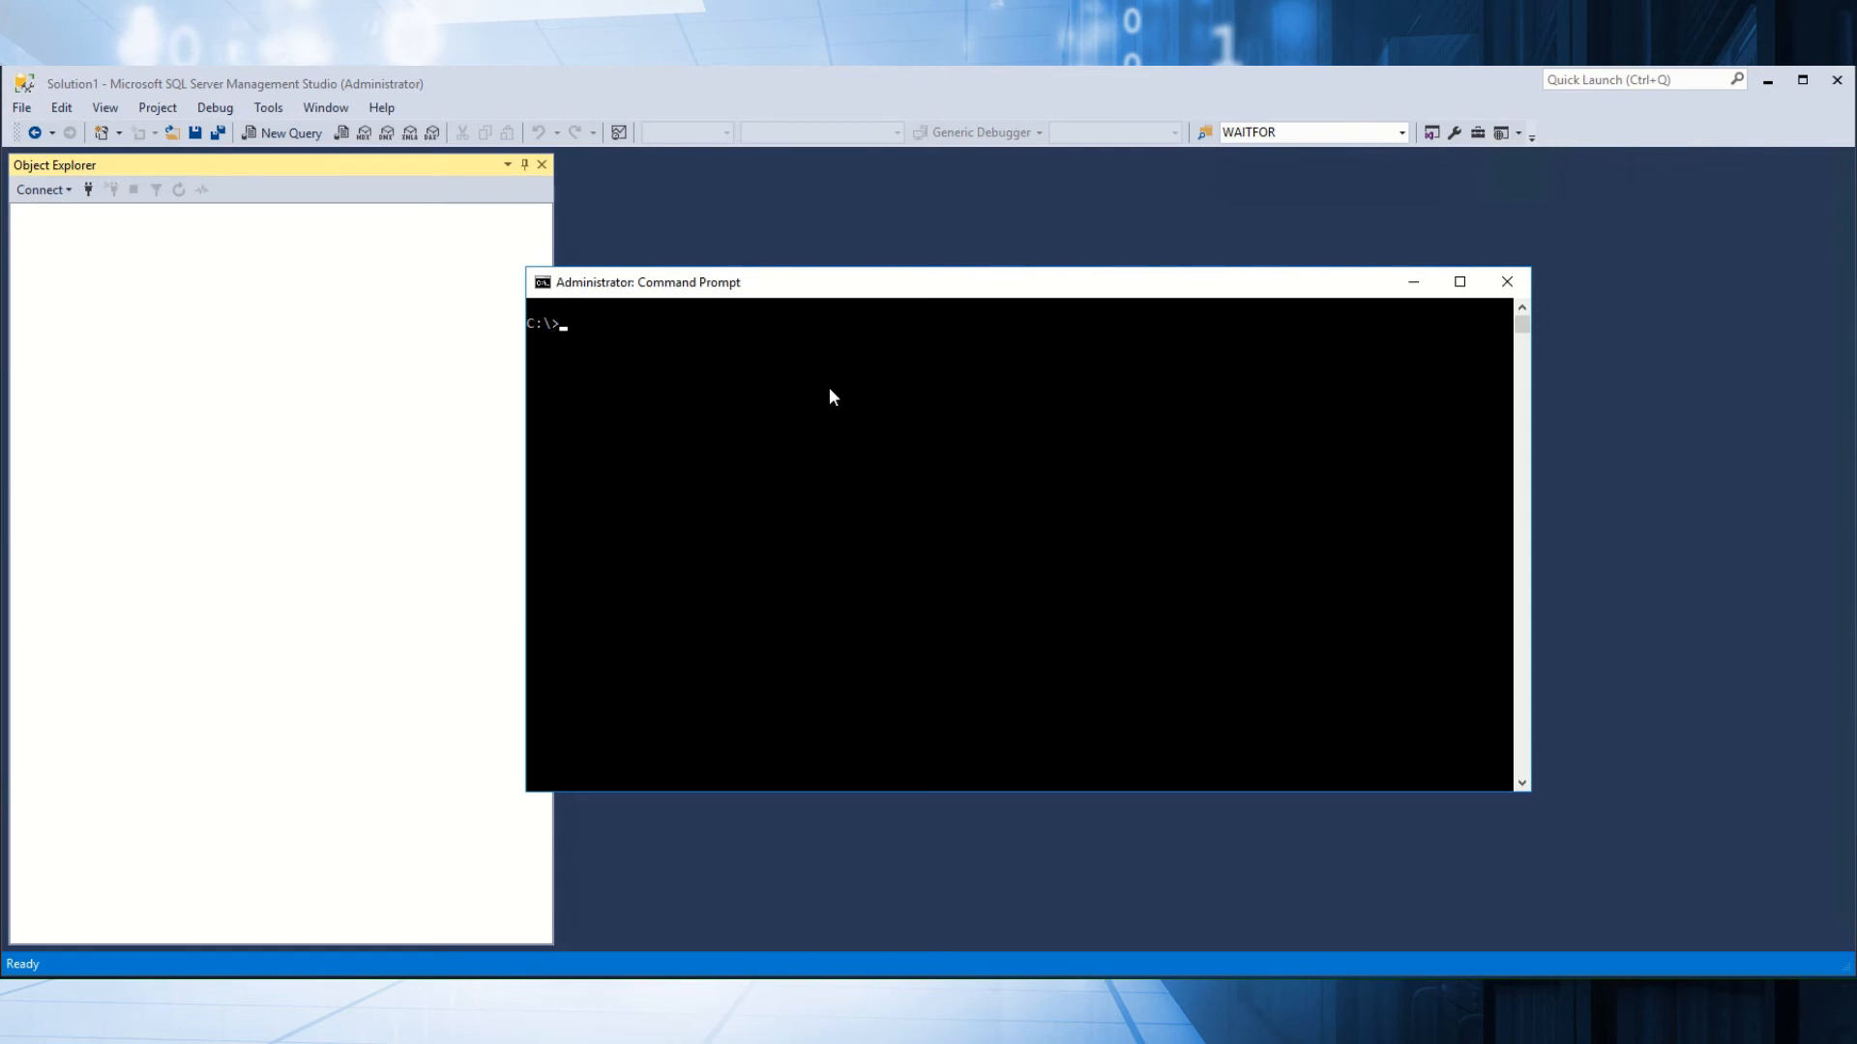
Ping eeo1c8uk2i.database.windows.net, which resolves to public IP 40.113.93.91 and times out.
text(ping)
mouse_move(781, 290)
mouse_down()
mouse_move(899, 356)
mouse_move(809, 295)
mouse_up()
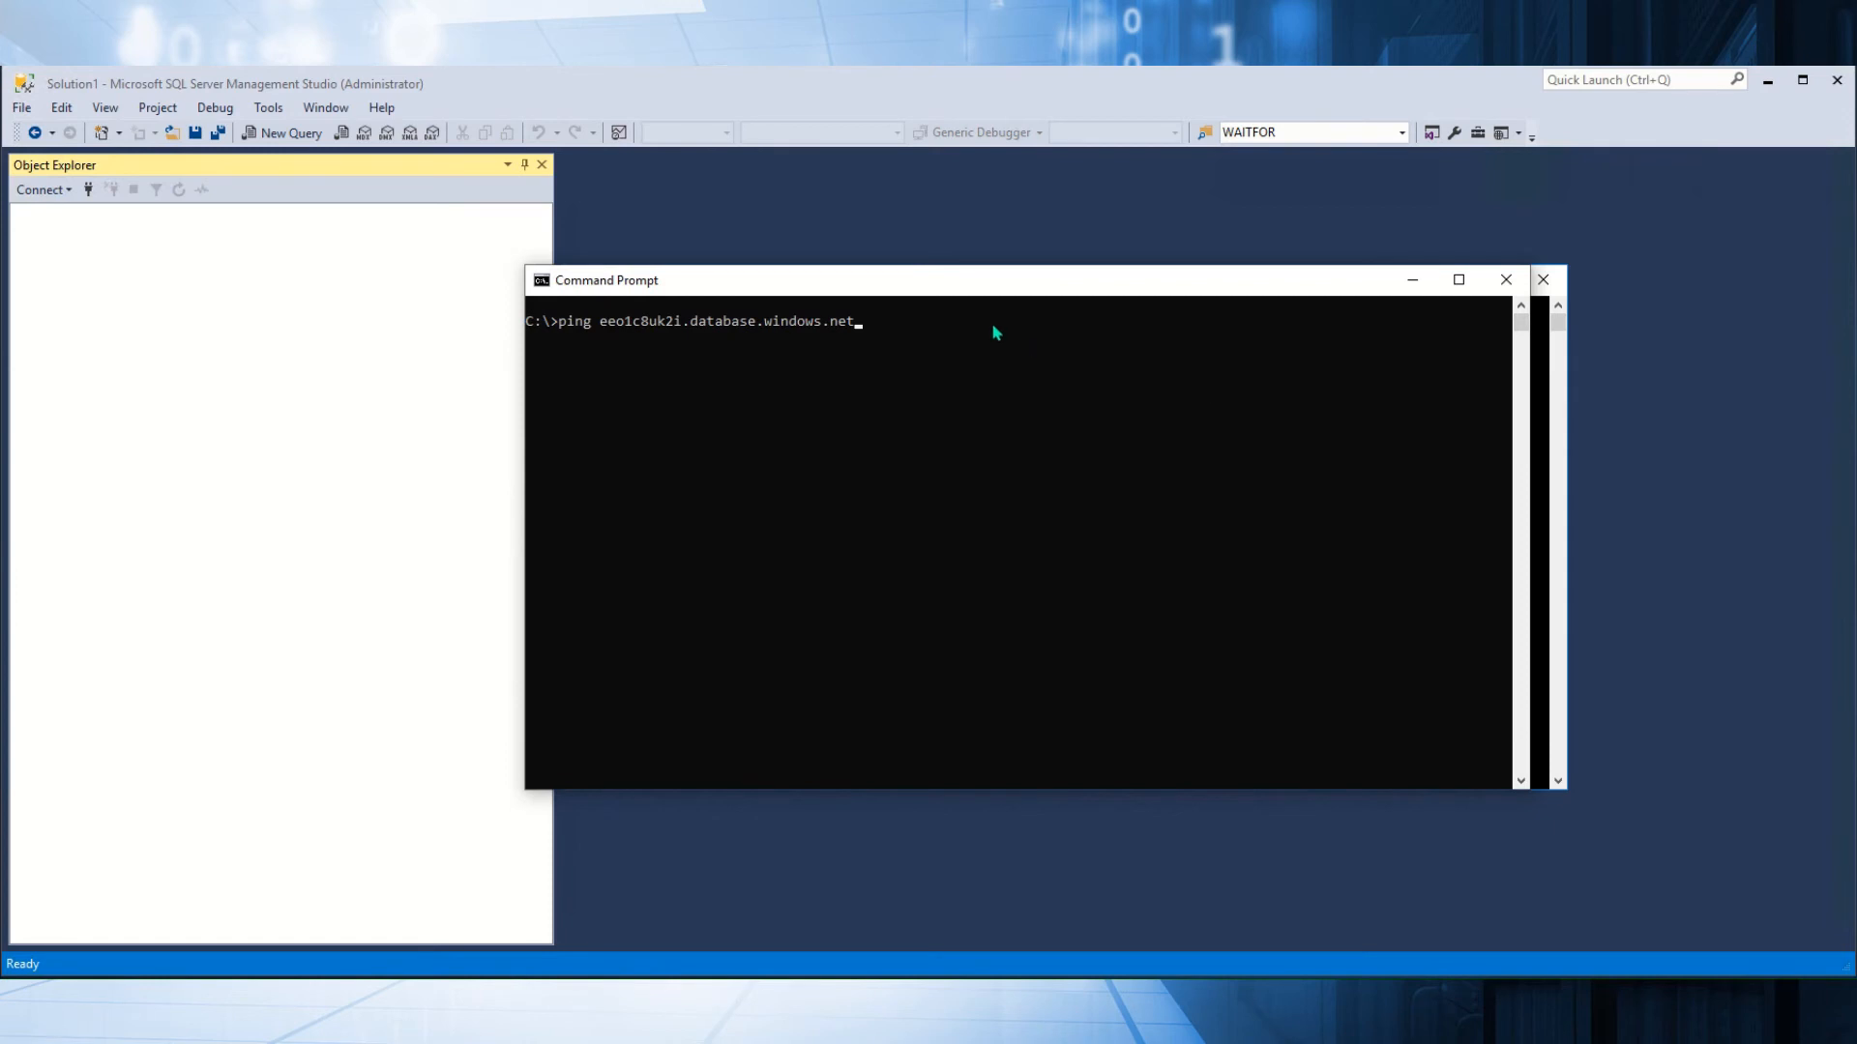
mouse_move(913, 283)
mouse_down()
mouse_move(942, 297)
mouse_move(950, 281)
mouse_up()
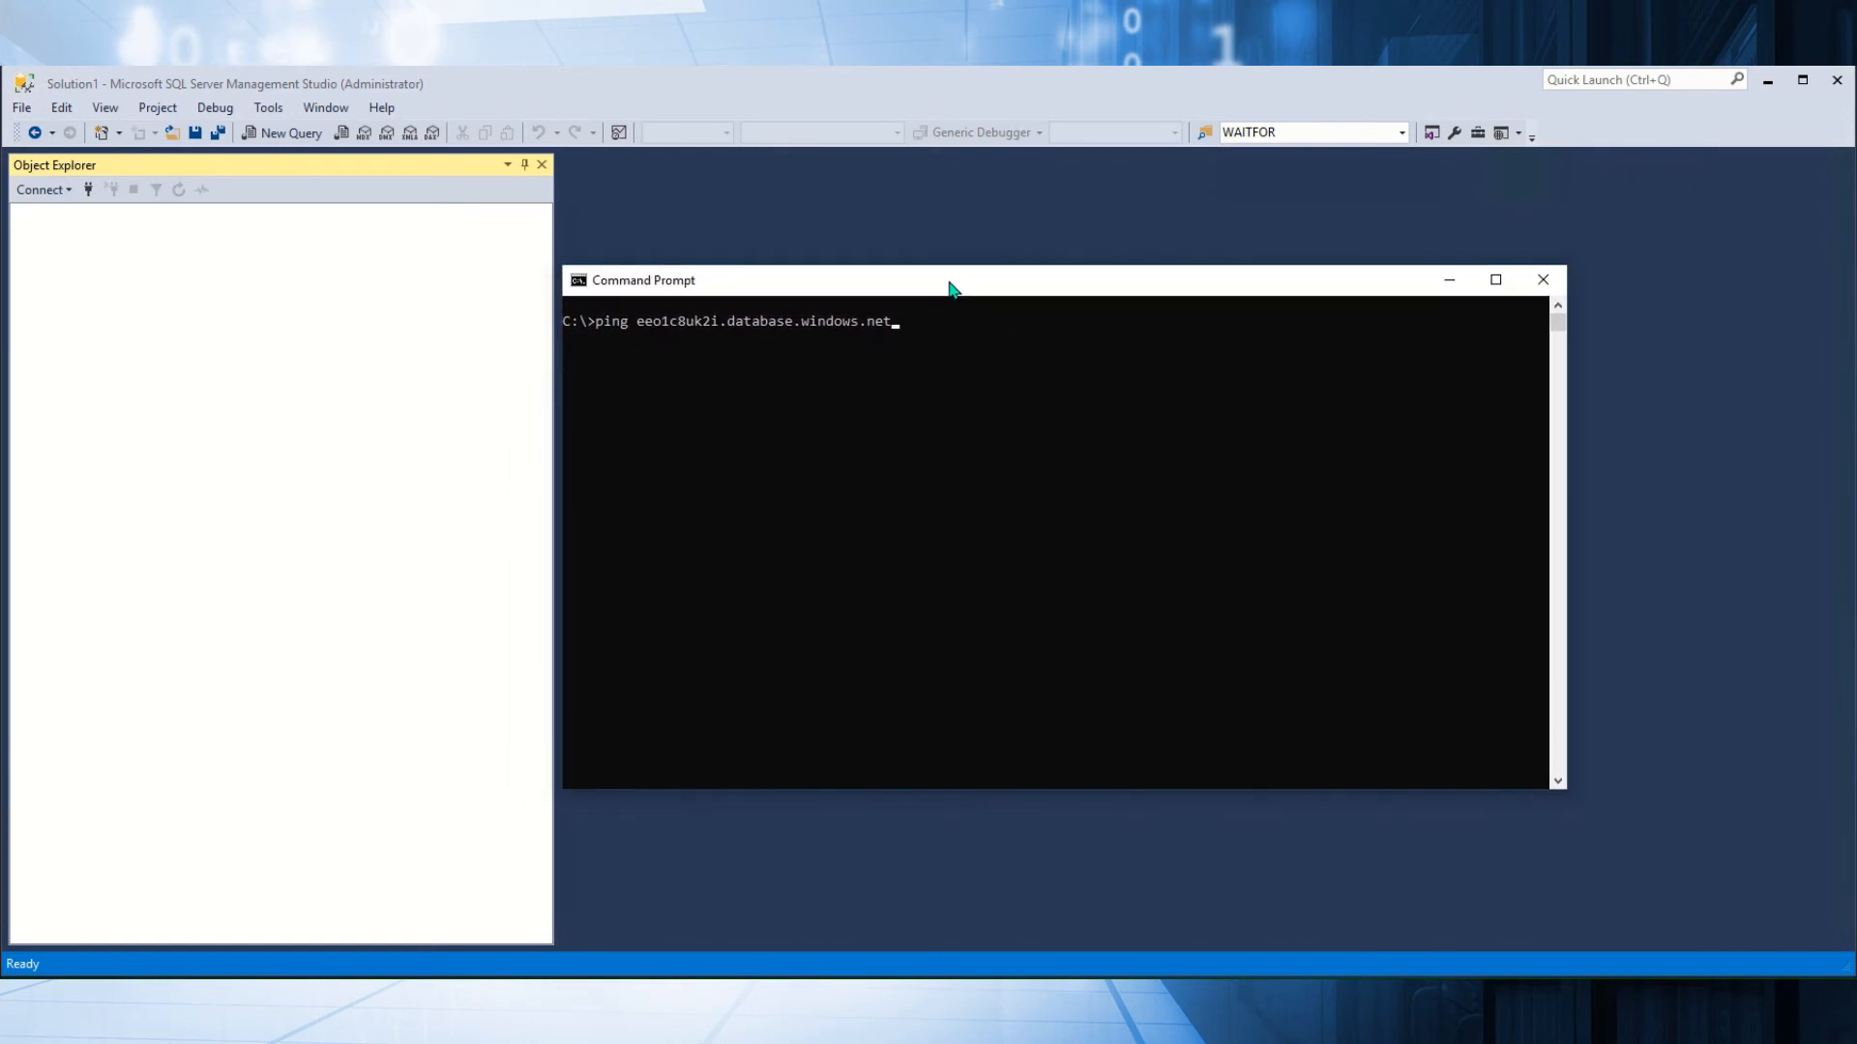
key(Return)
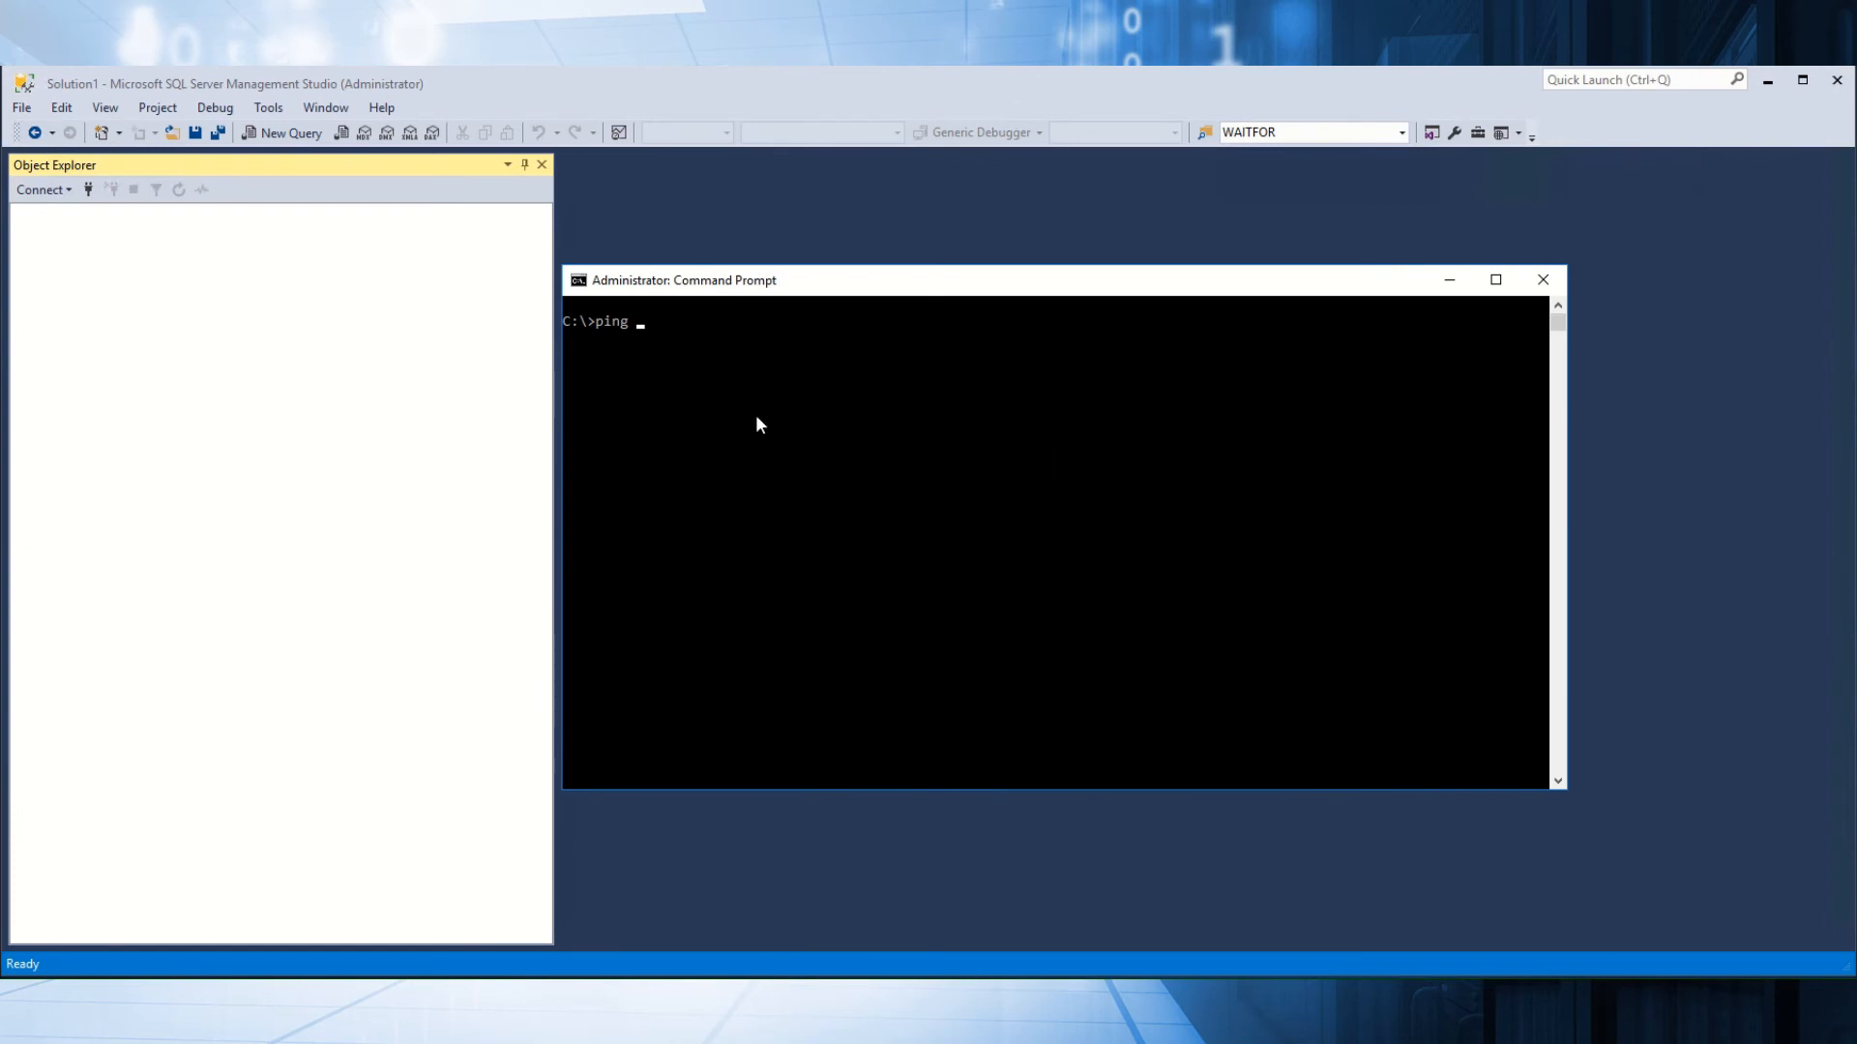
Flush the DNS cache with ipconfig /flushdns and ping the server name again.
key(BackSpace)
key(BackSpace)
key(BackSpace)
key(BackSpace)
key(BackSpace)
text(ipconfig /flushdns)
key(Return)
text(cls)
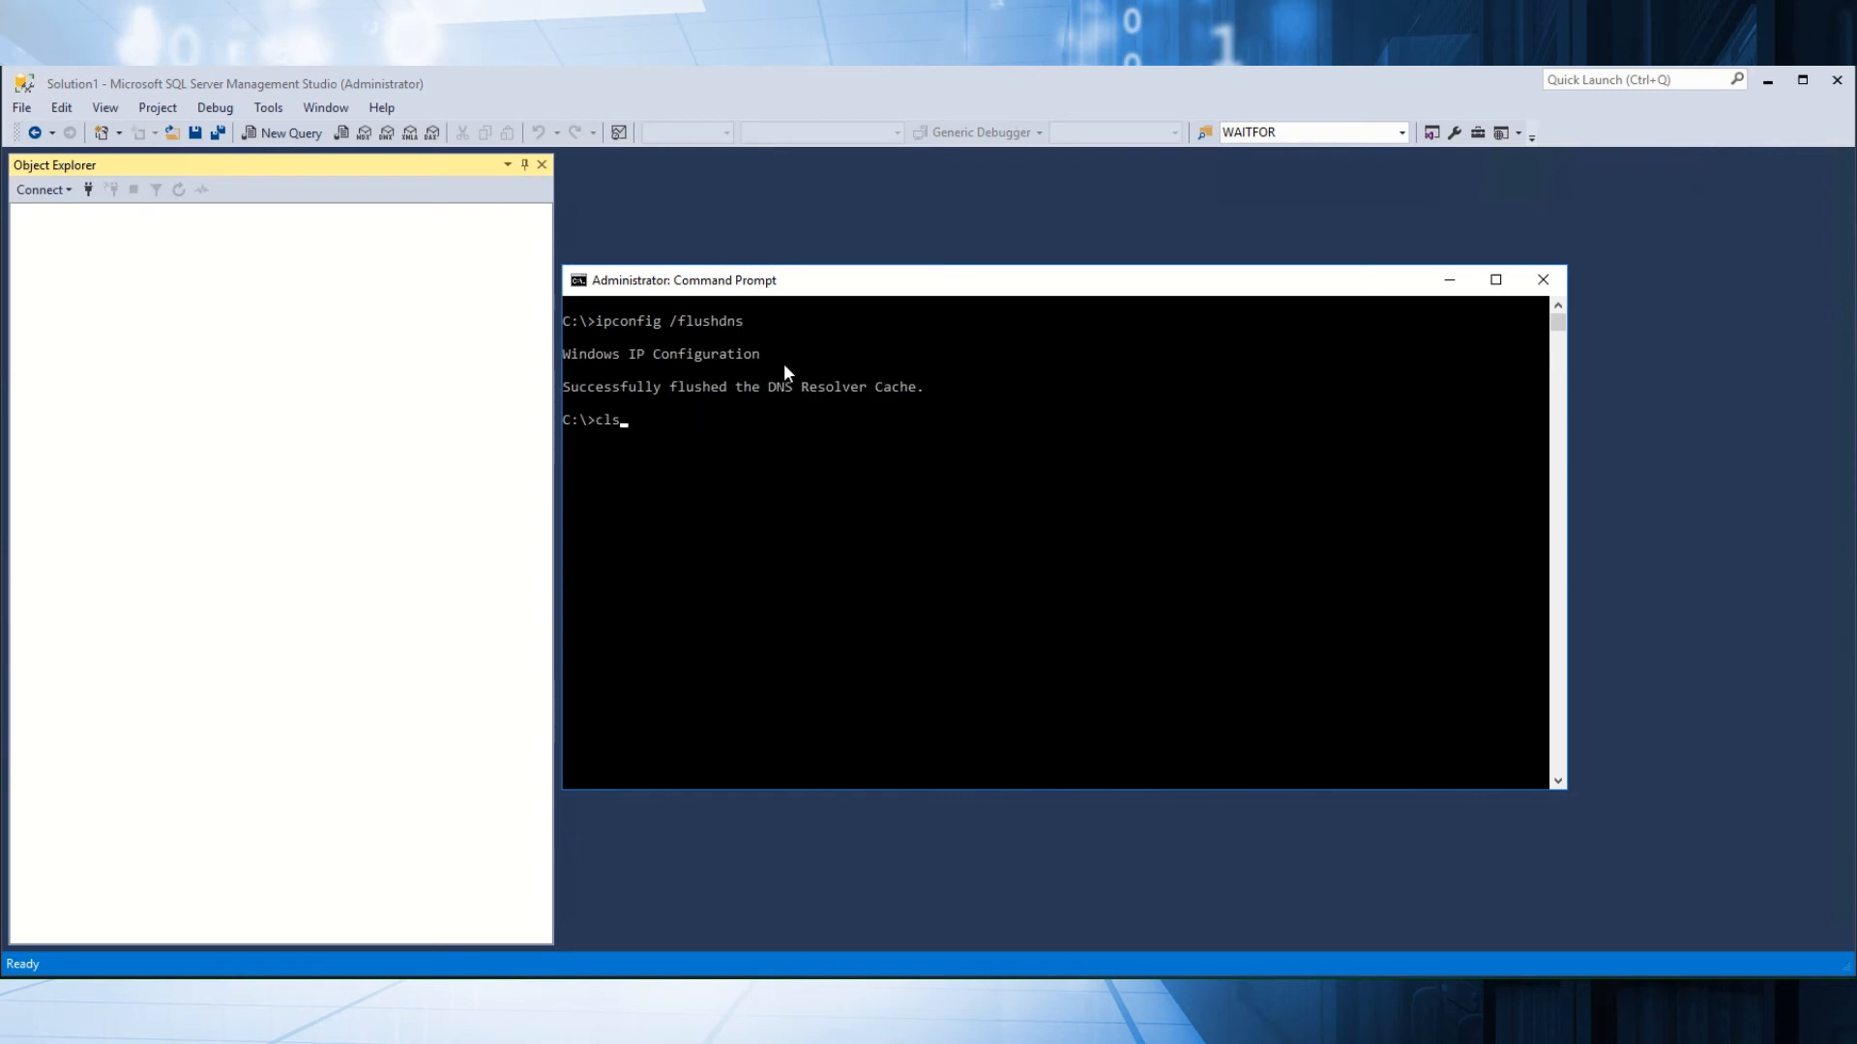
key(BackSpace)
key(BackSpace)
key(BackSpace)
text(ping)
text(eeo1c8uk2i.database.windows.net)
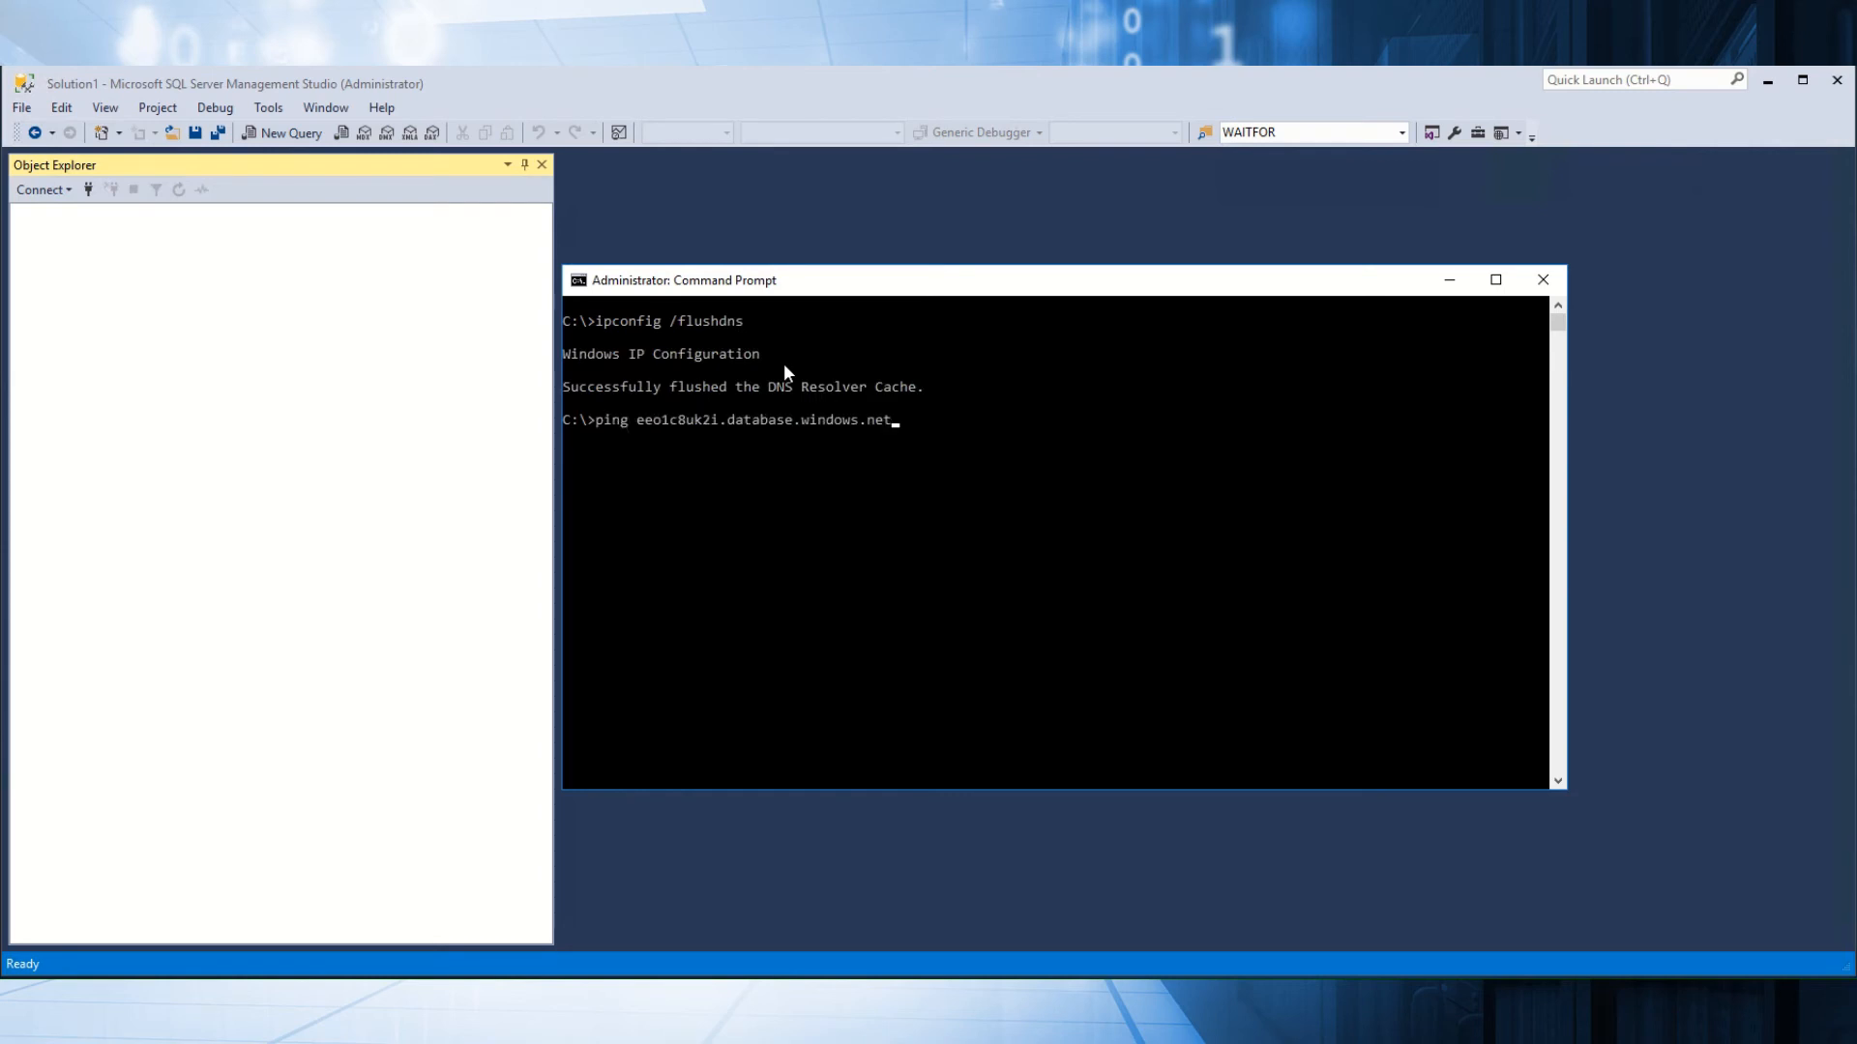
key(Return)
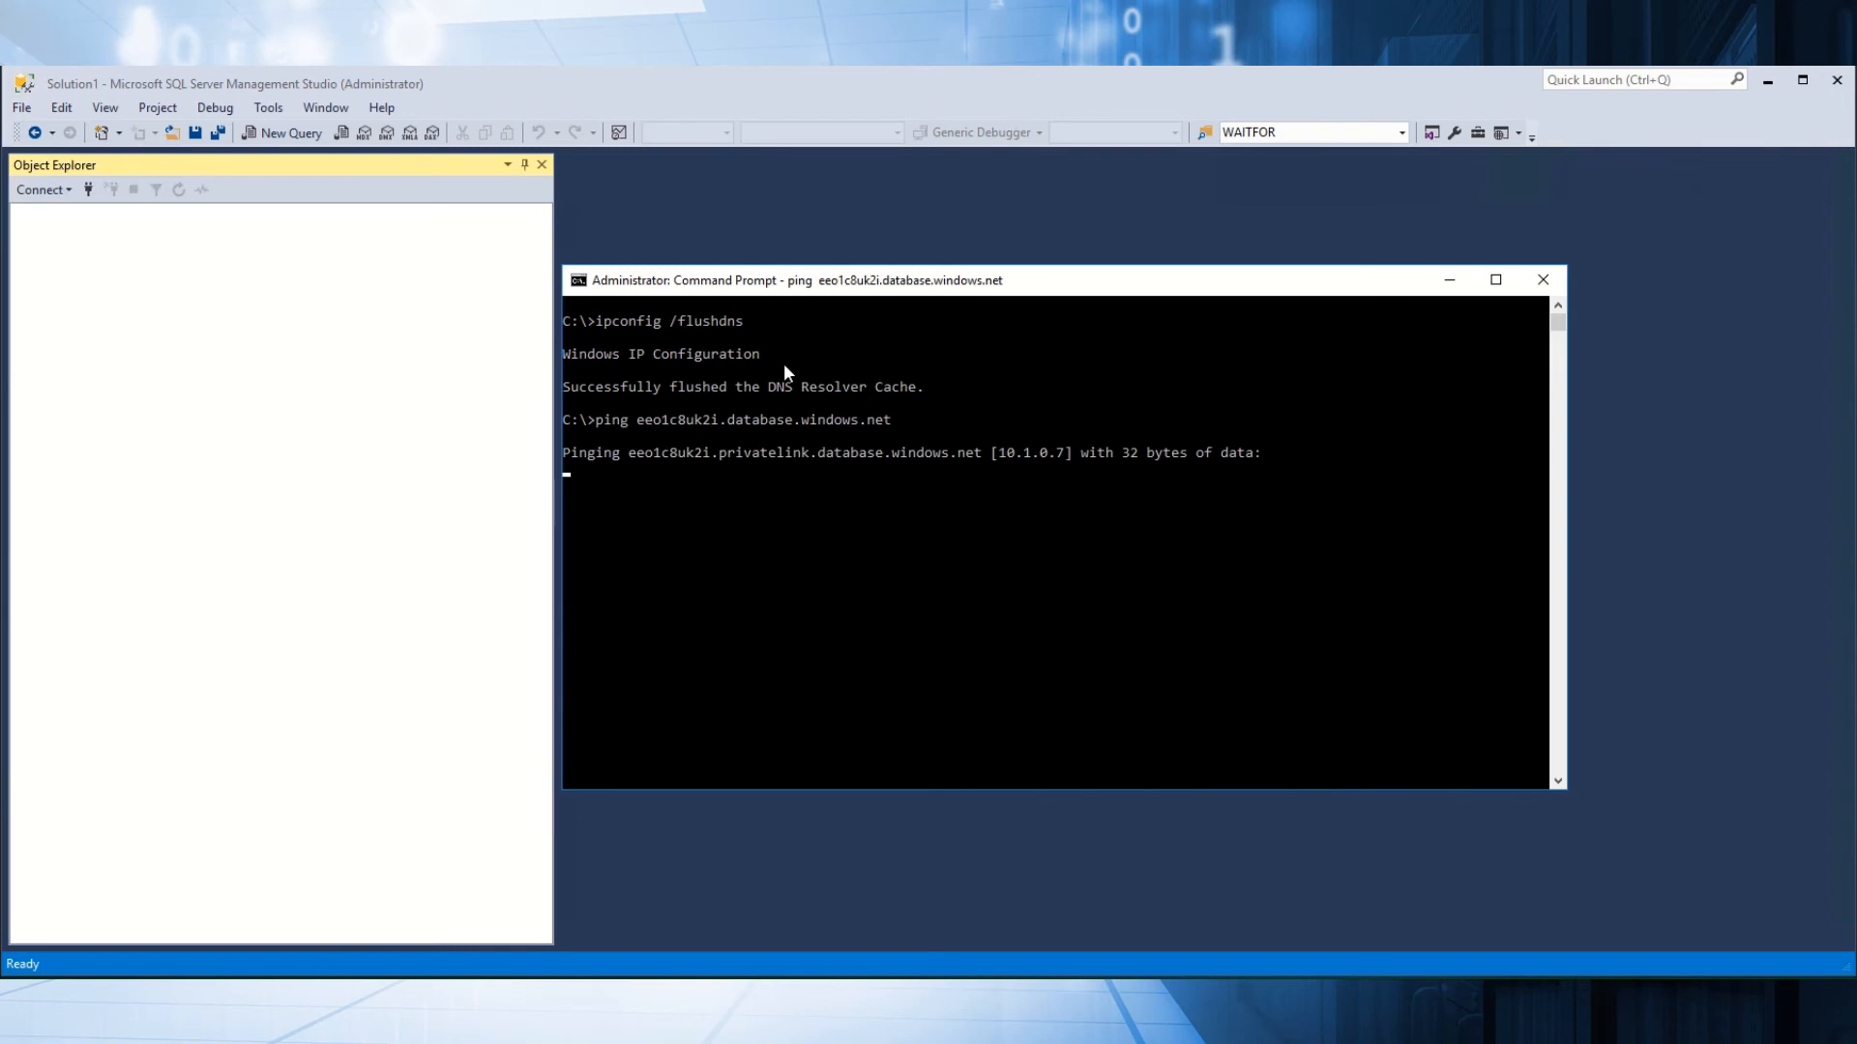
Compare the new 10.1.0.7 result with the earlier ping, then ping eeo1c8uk2i.privatelink.database.windows.net.
click(1001, 455)
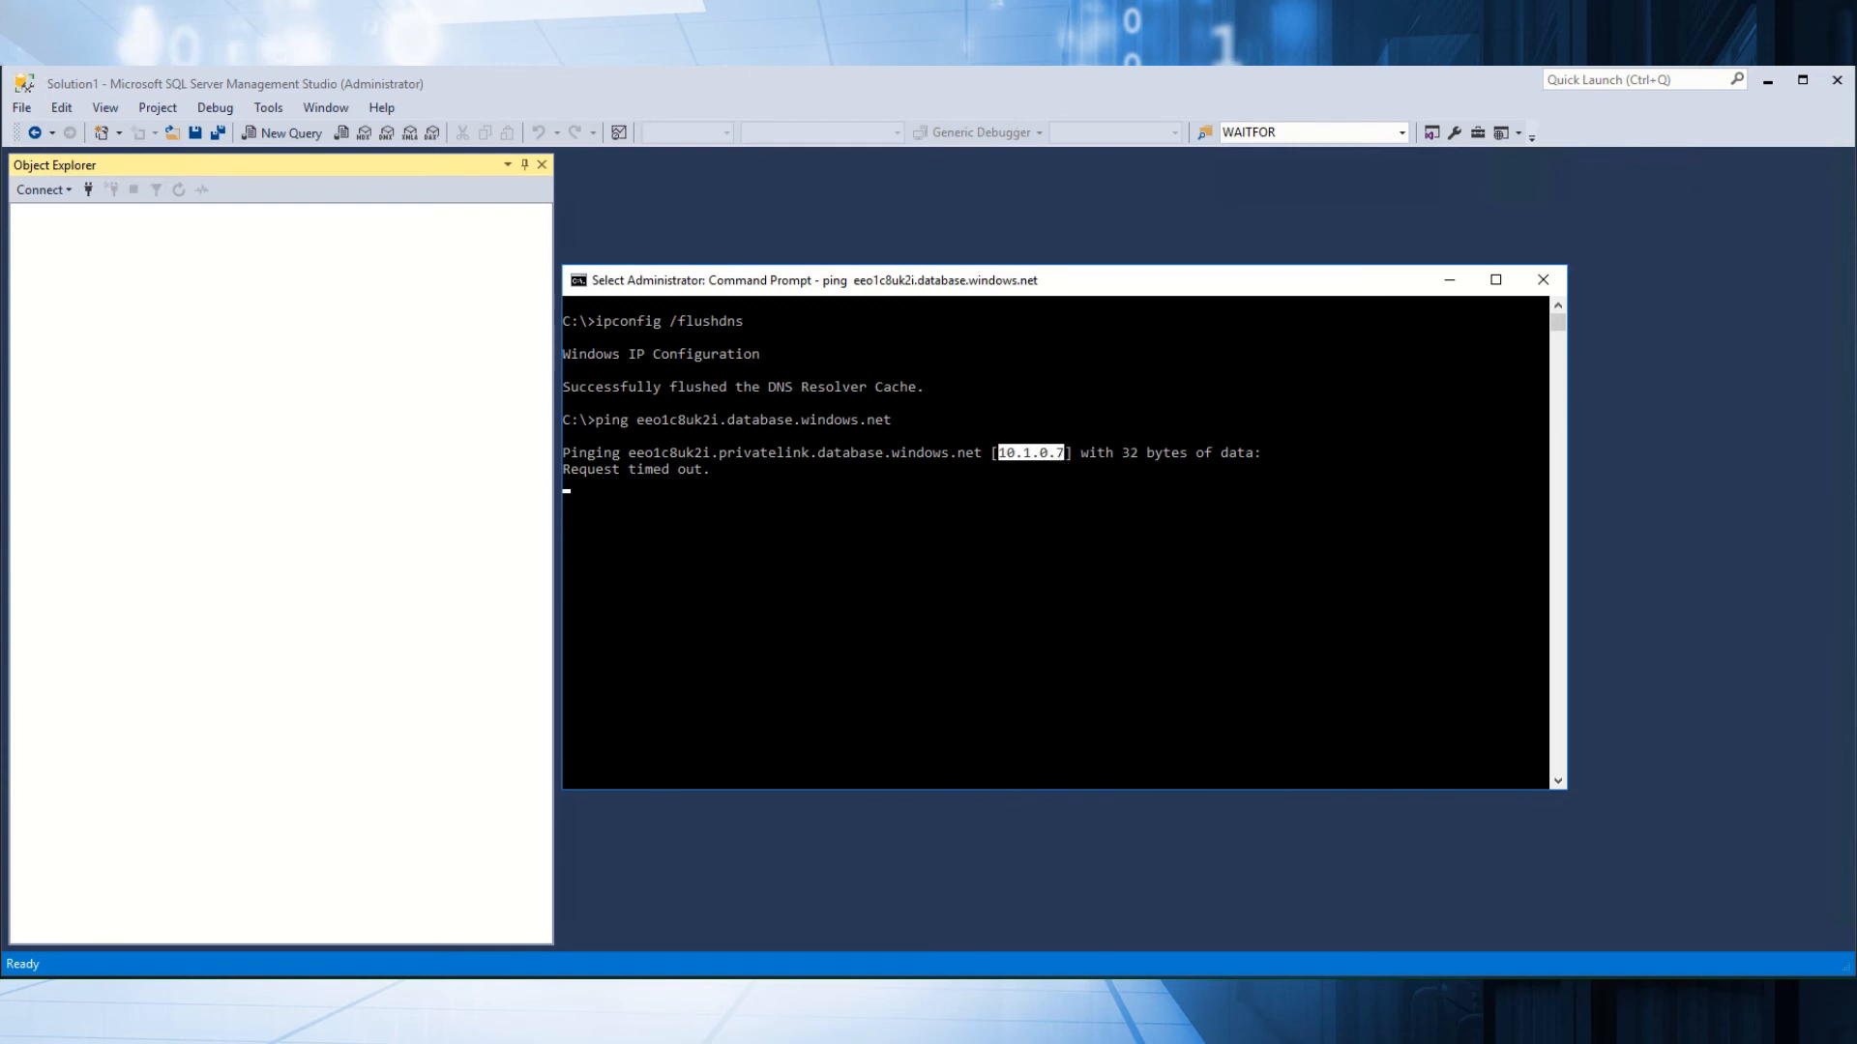
drag(1855, 261, 814, 544)
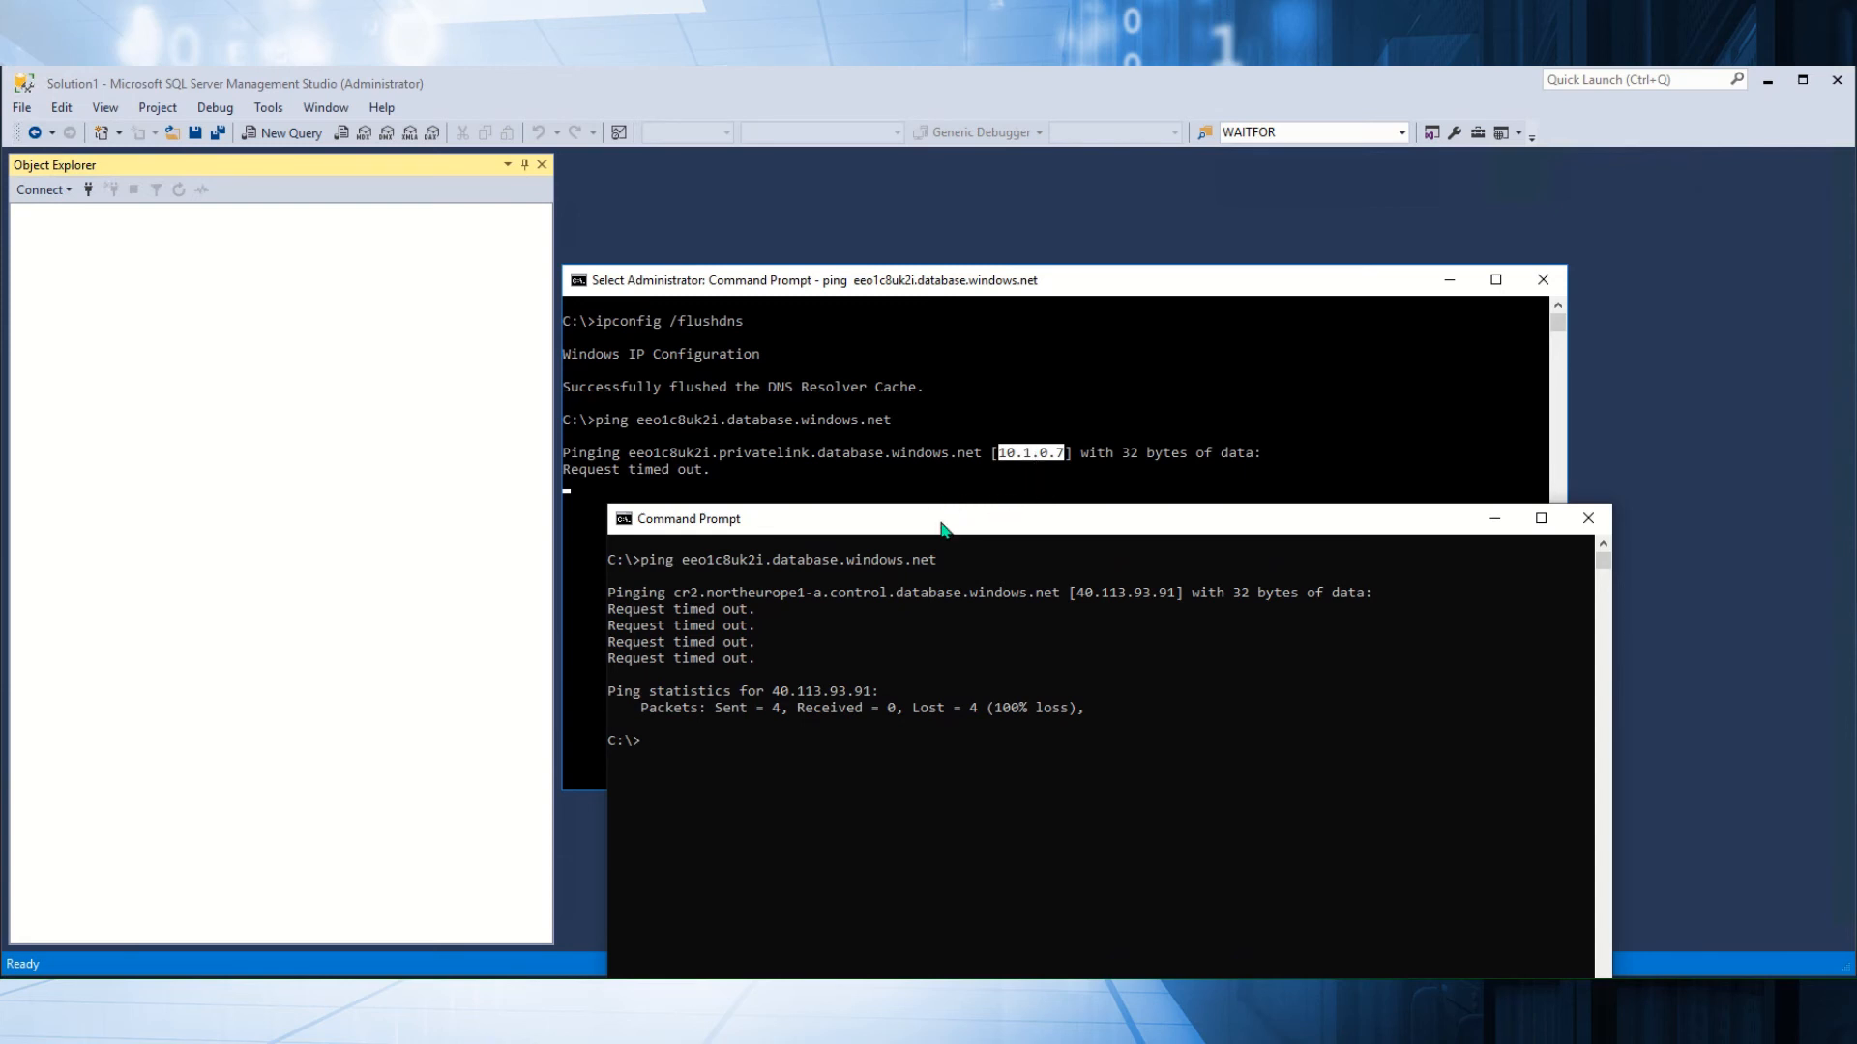
drag(943, 529, 1856, 532)
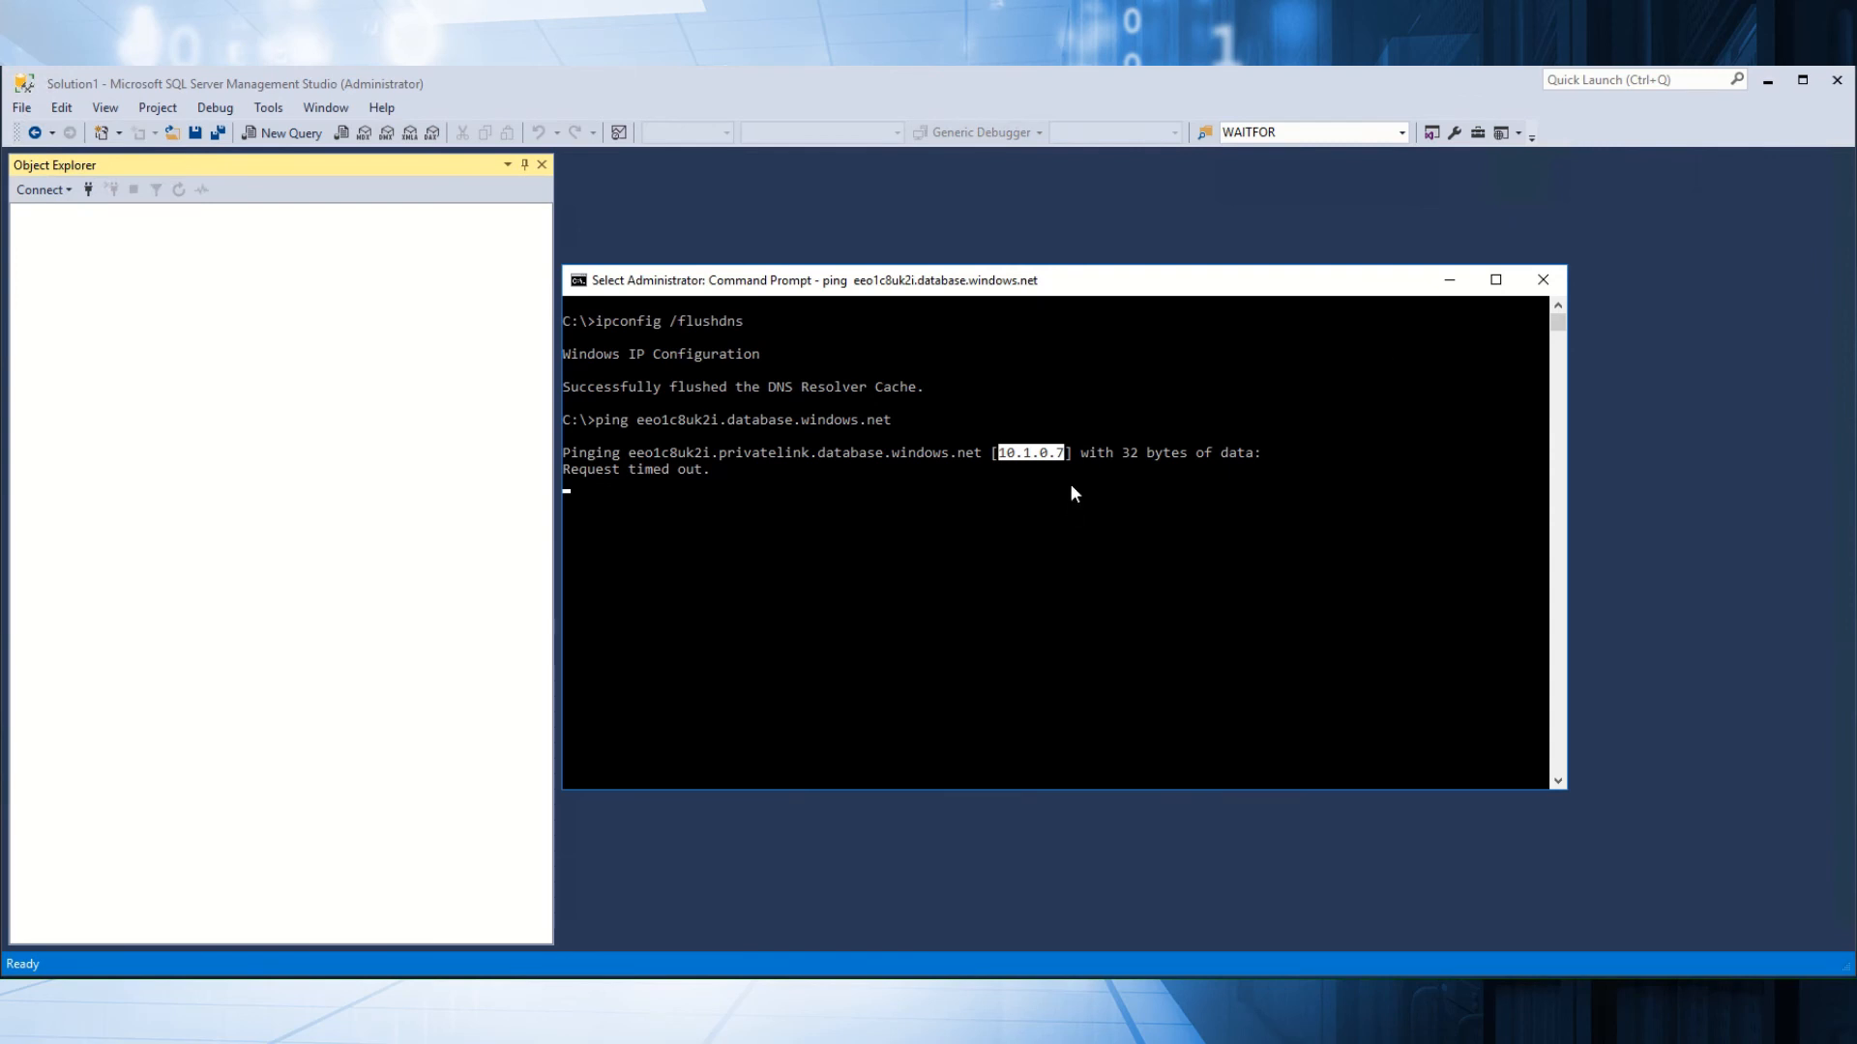
click(953, 520)
key(Escape)
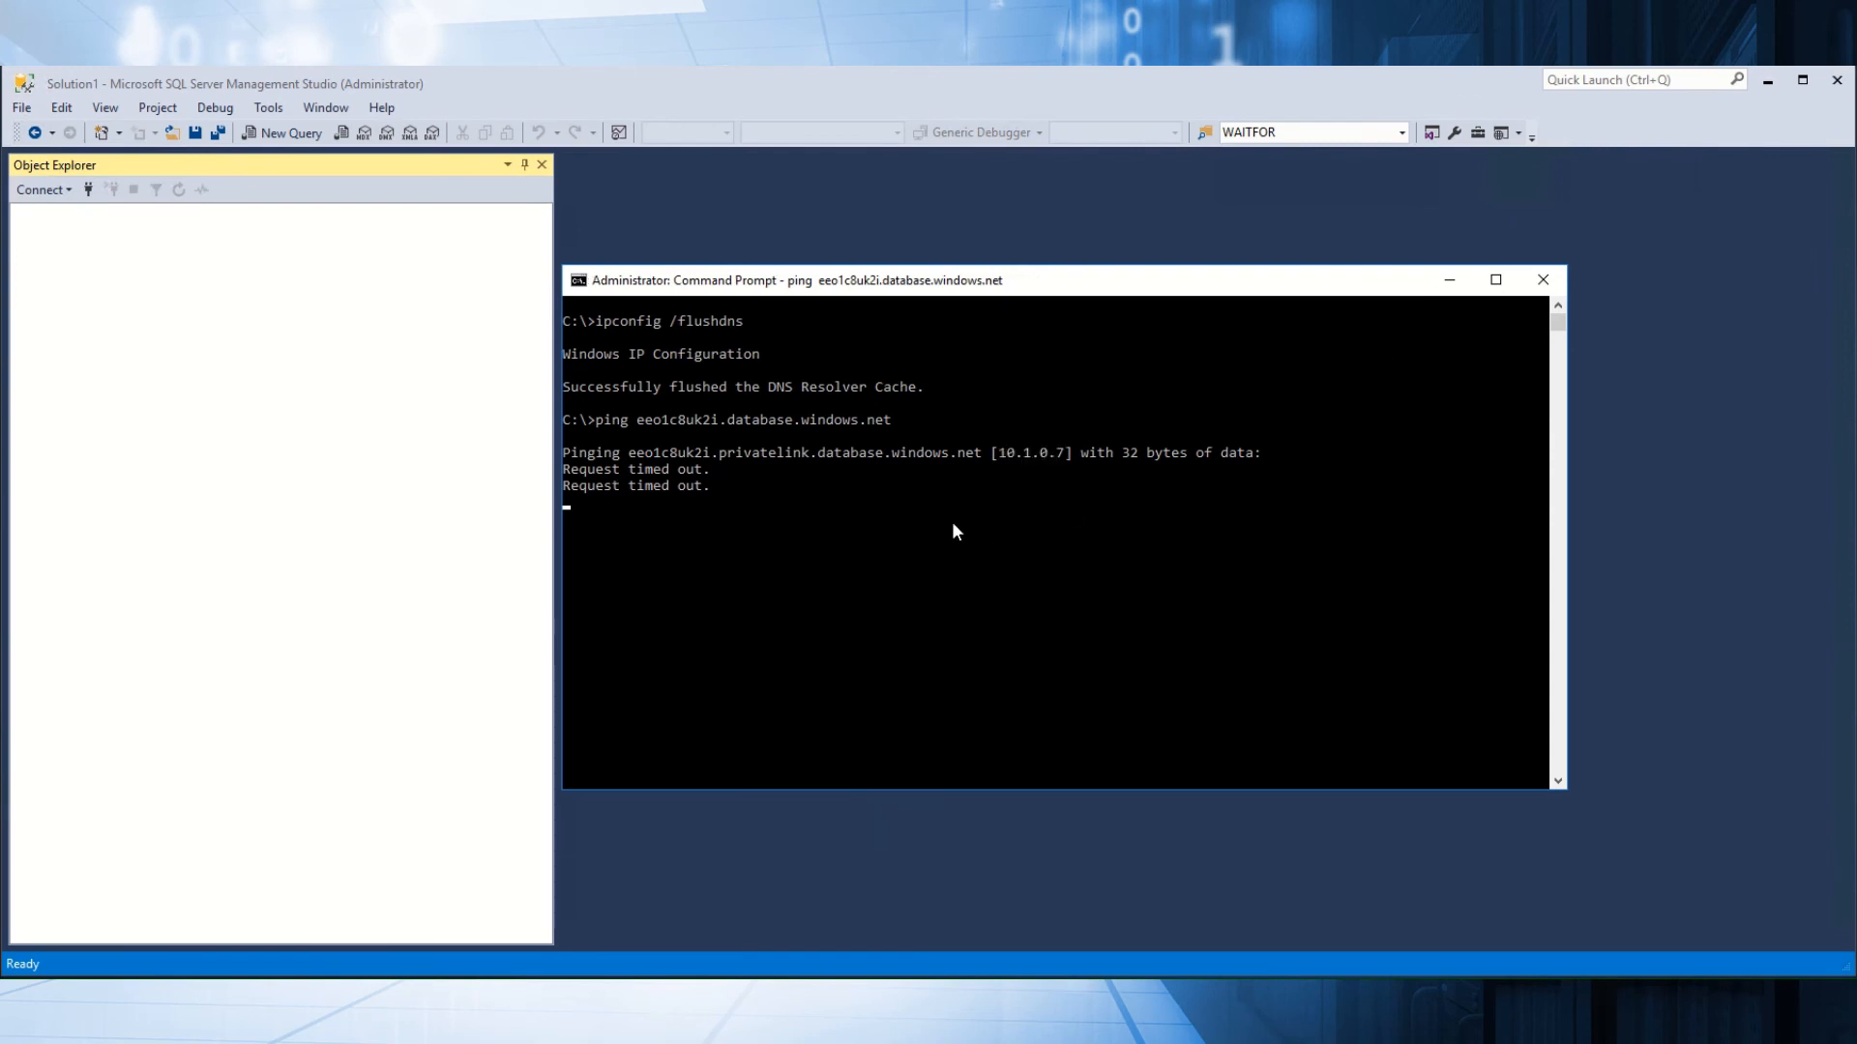
key(ctrl+c)
key(Return)
key(Return)
key(Up)
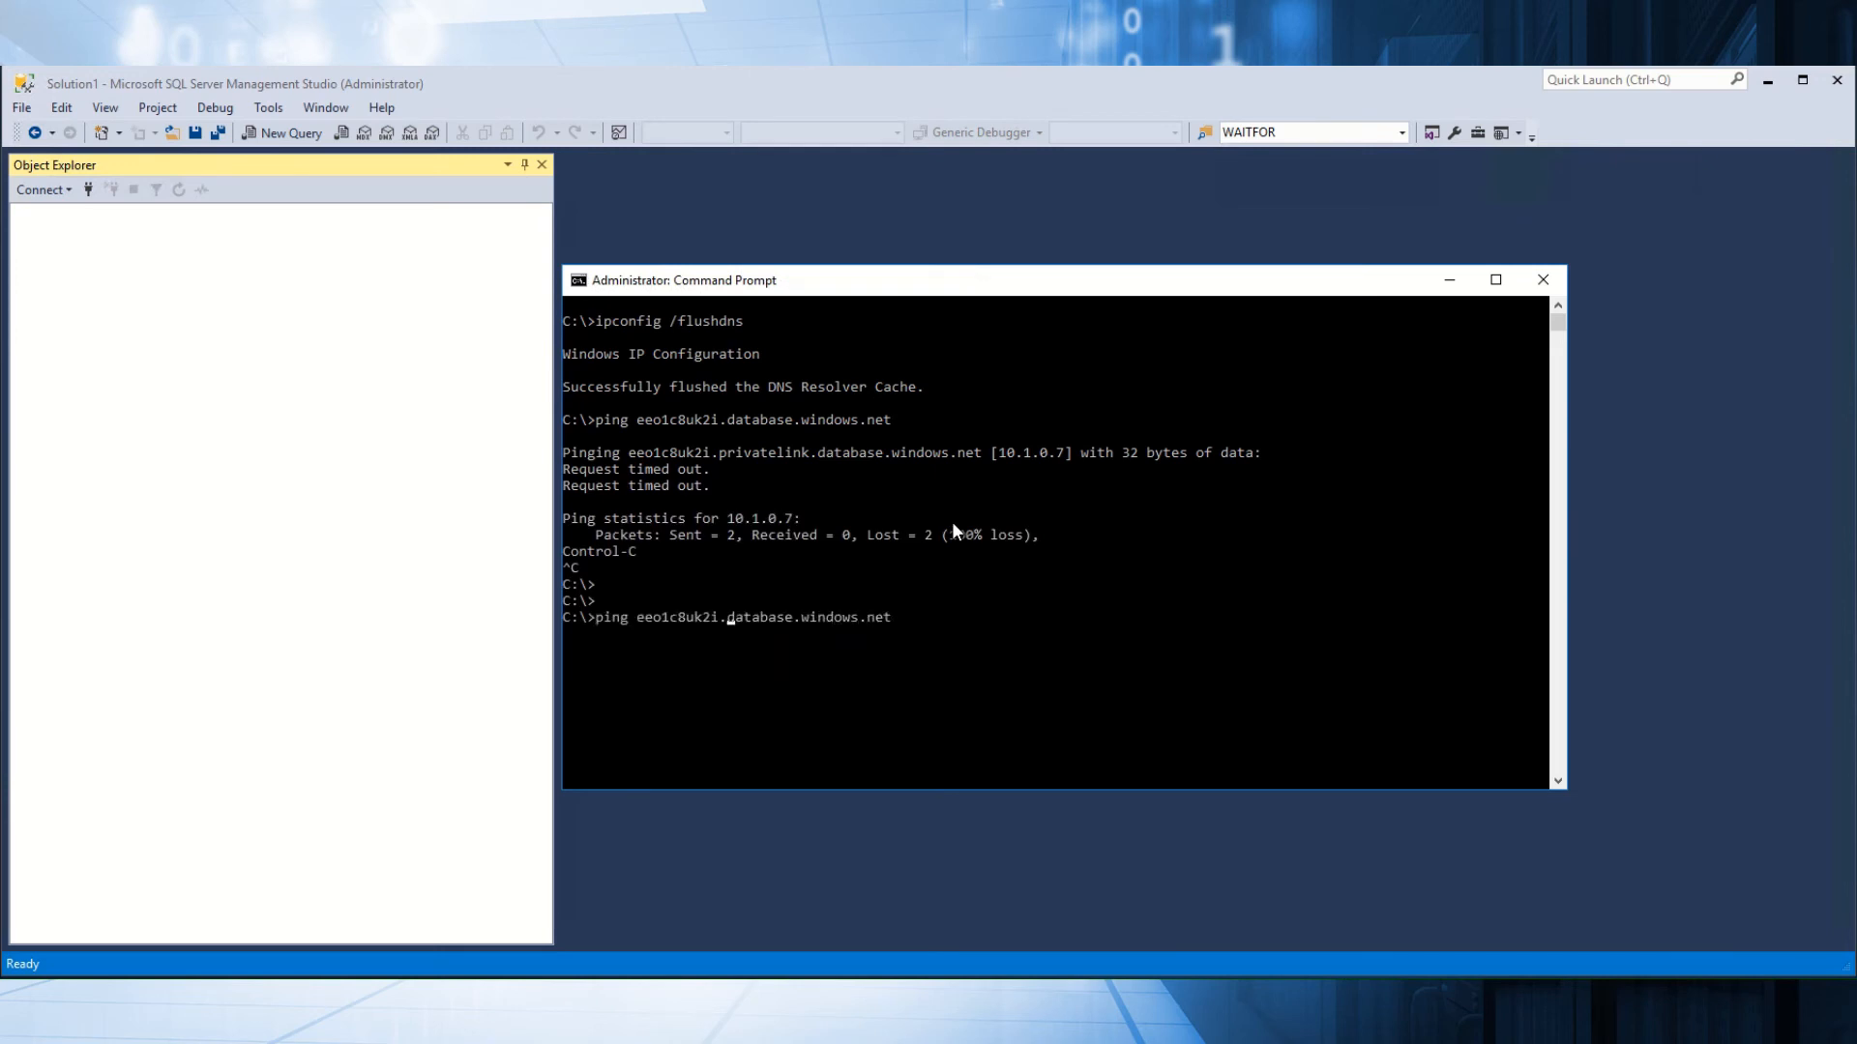
text(privatelink)
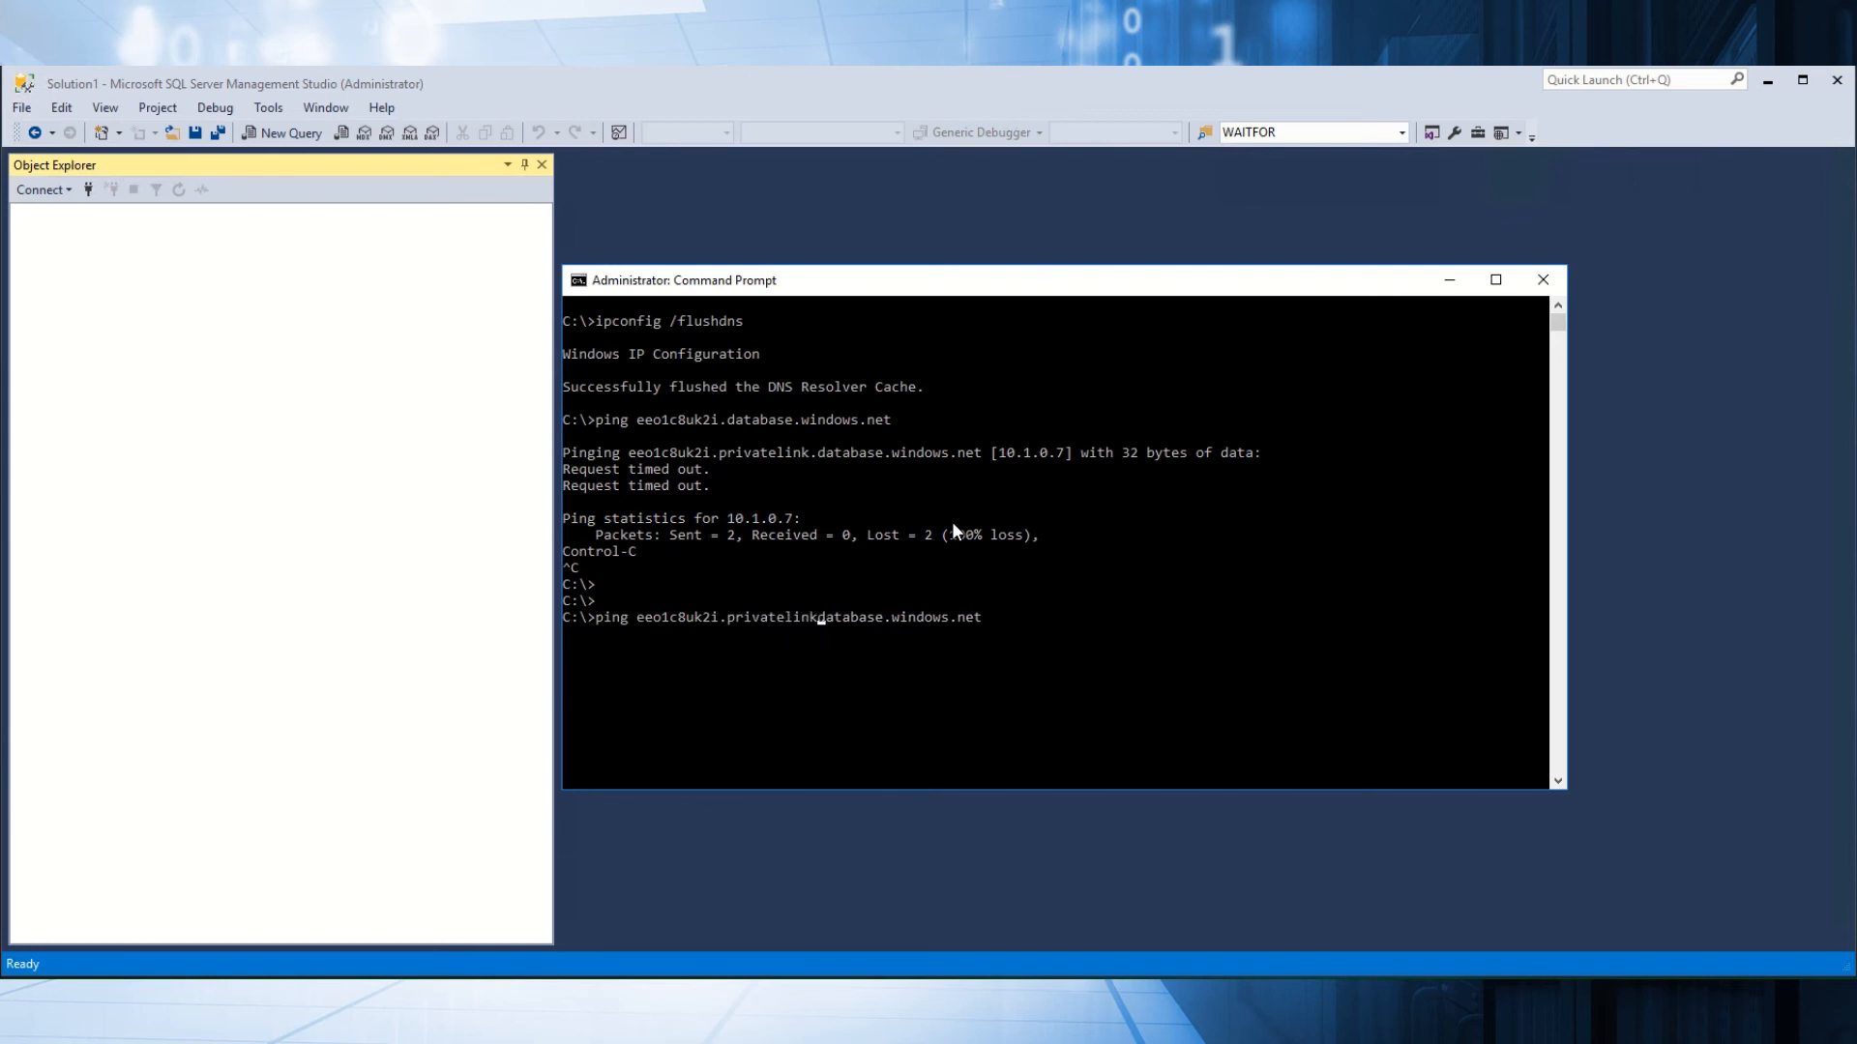
text(.)
key(Return)
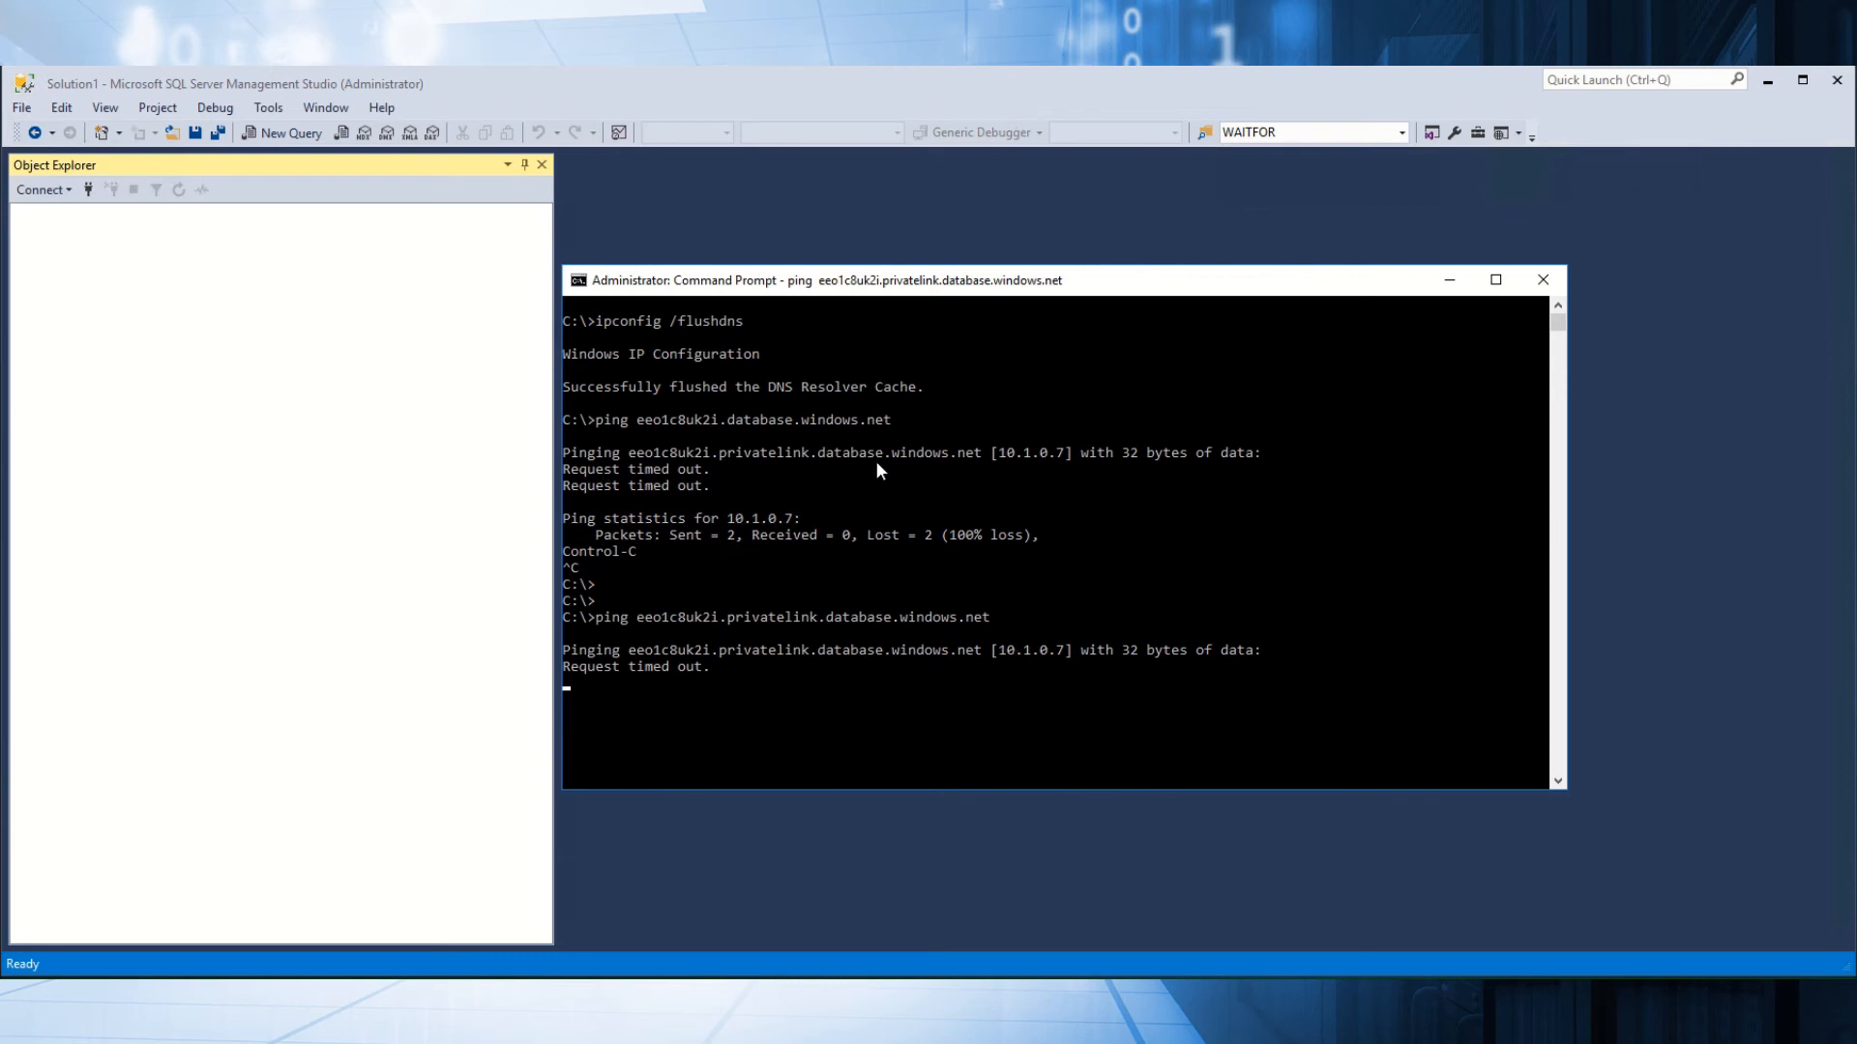
Connect to the Azure SQL server's Database Engine with the account password.
click(49, 198)
click(70, 214)
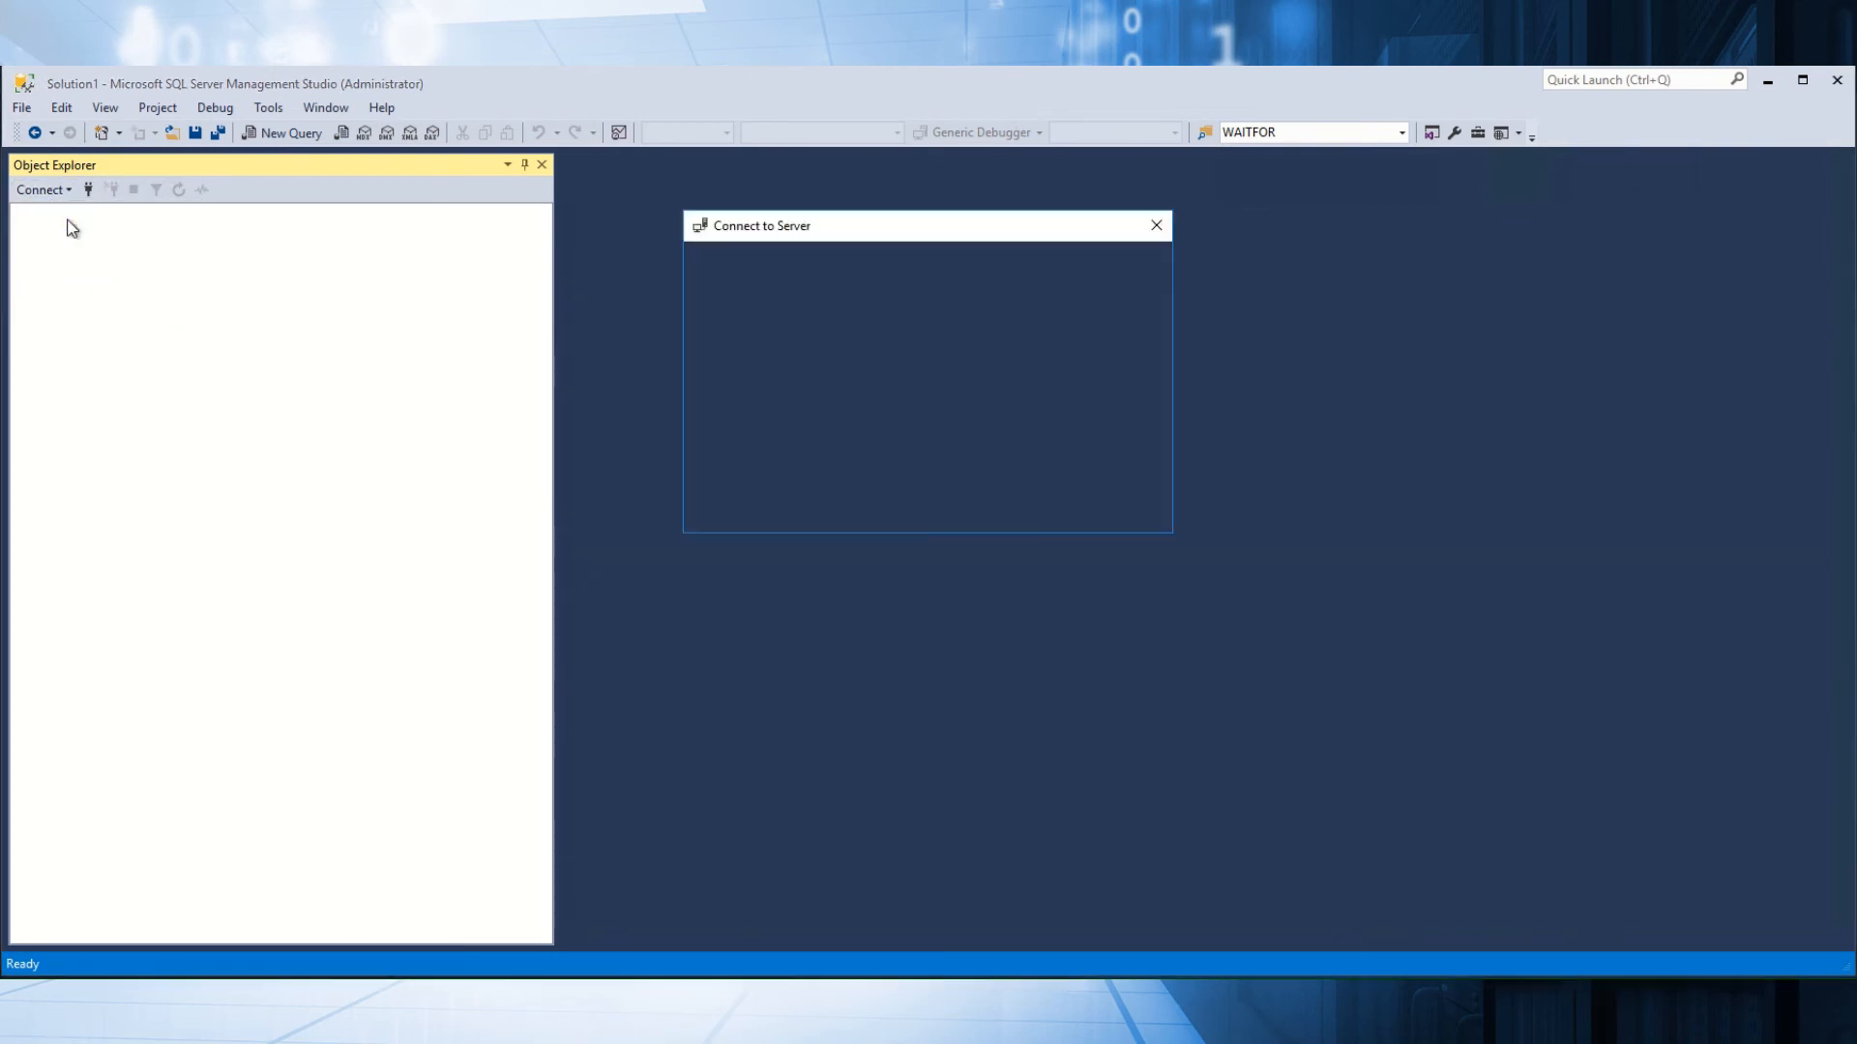
click(943, 437)
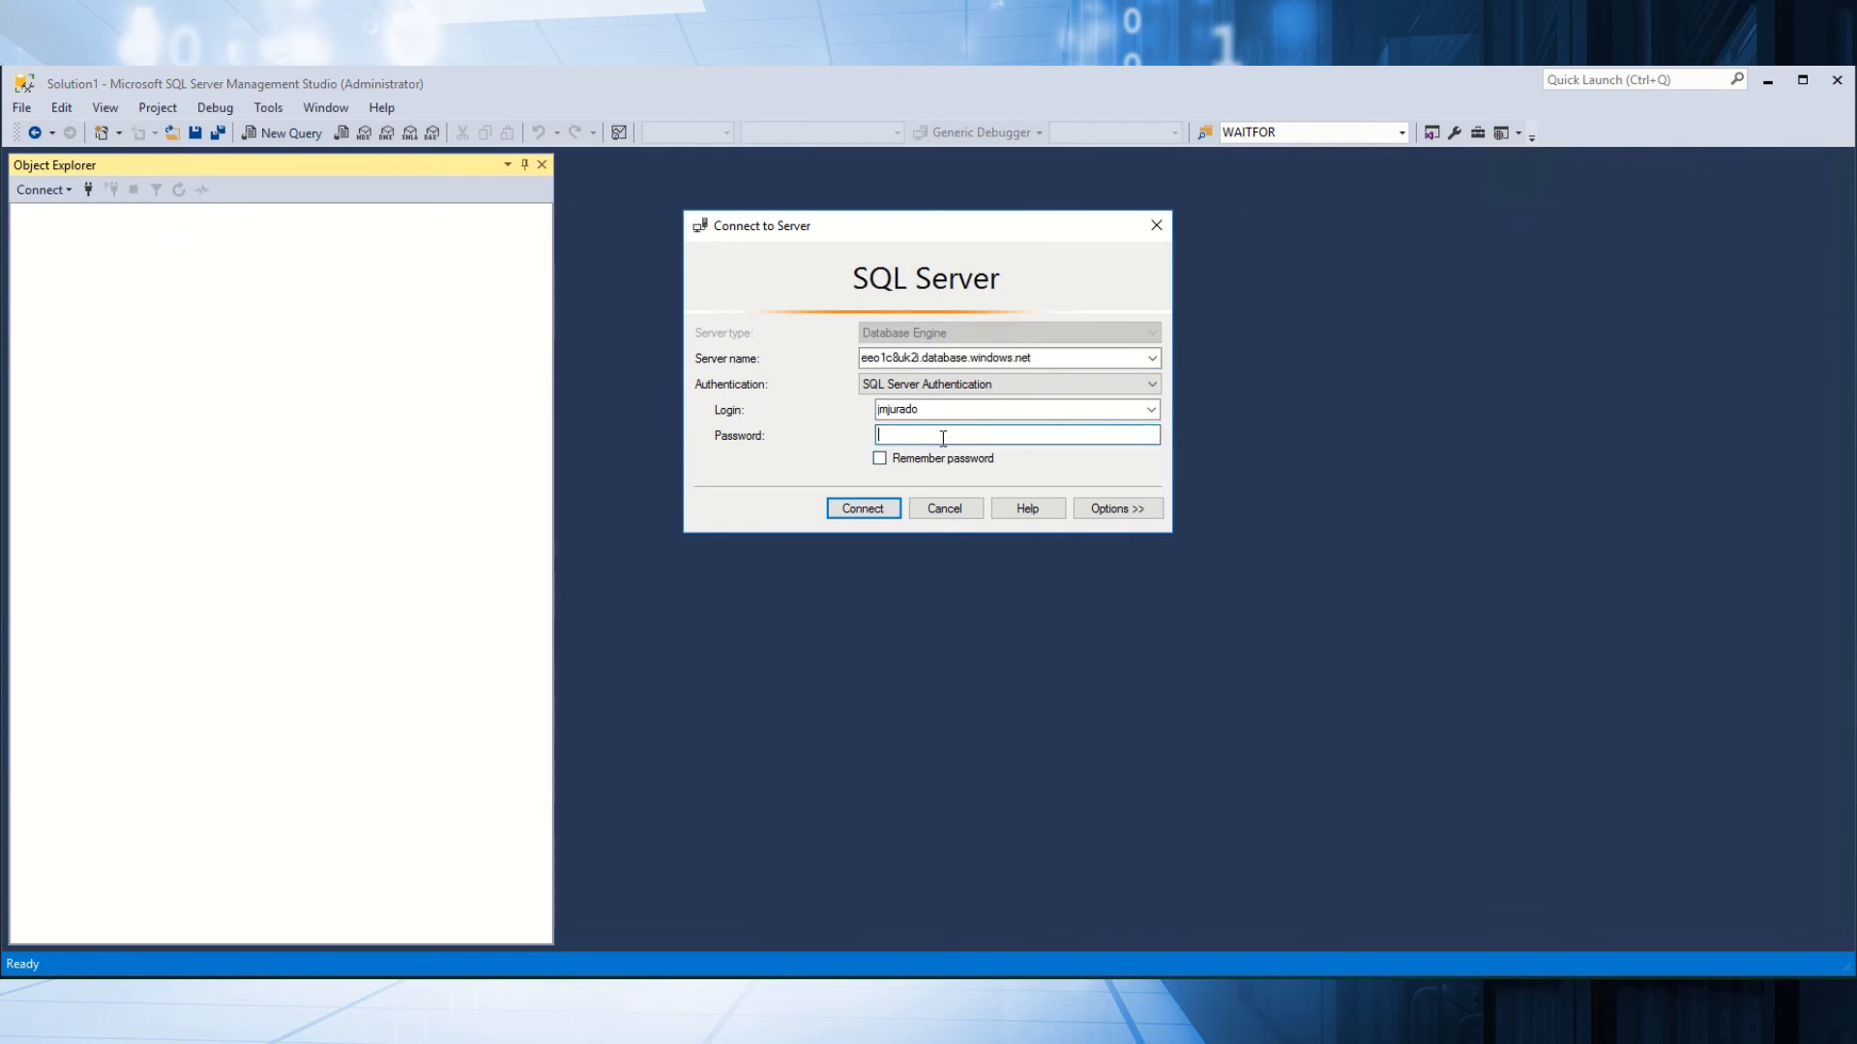
text(**********)
key(Return)
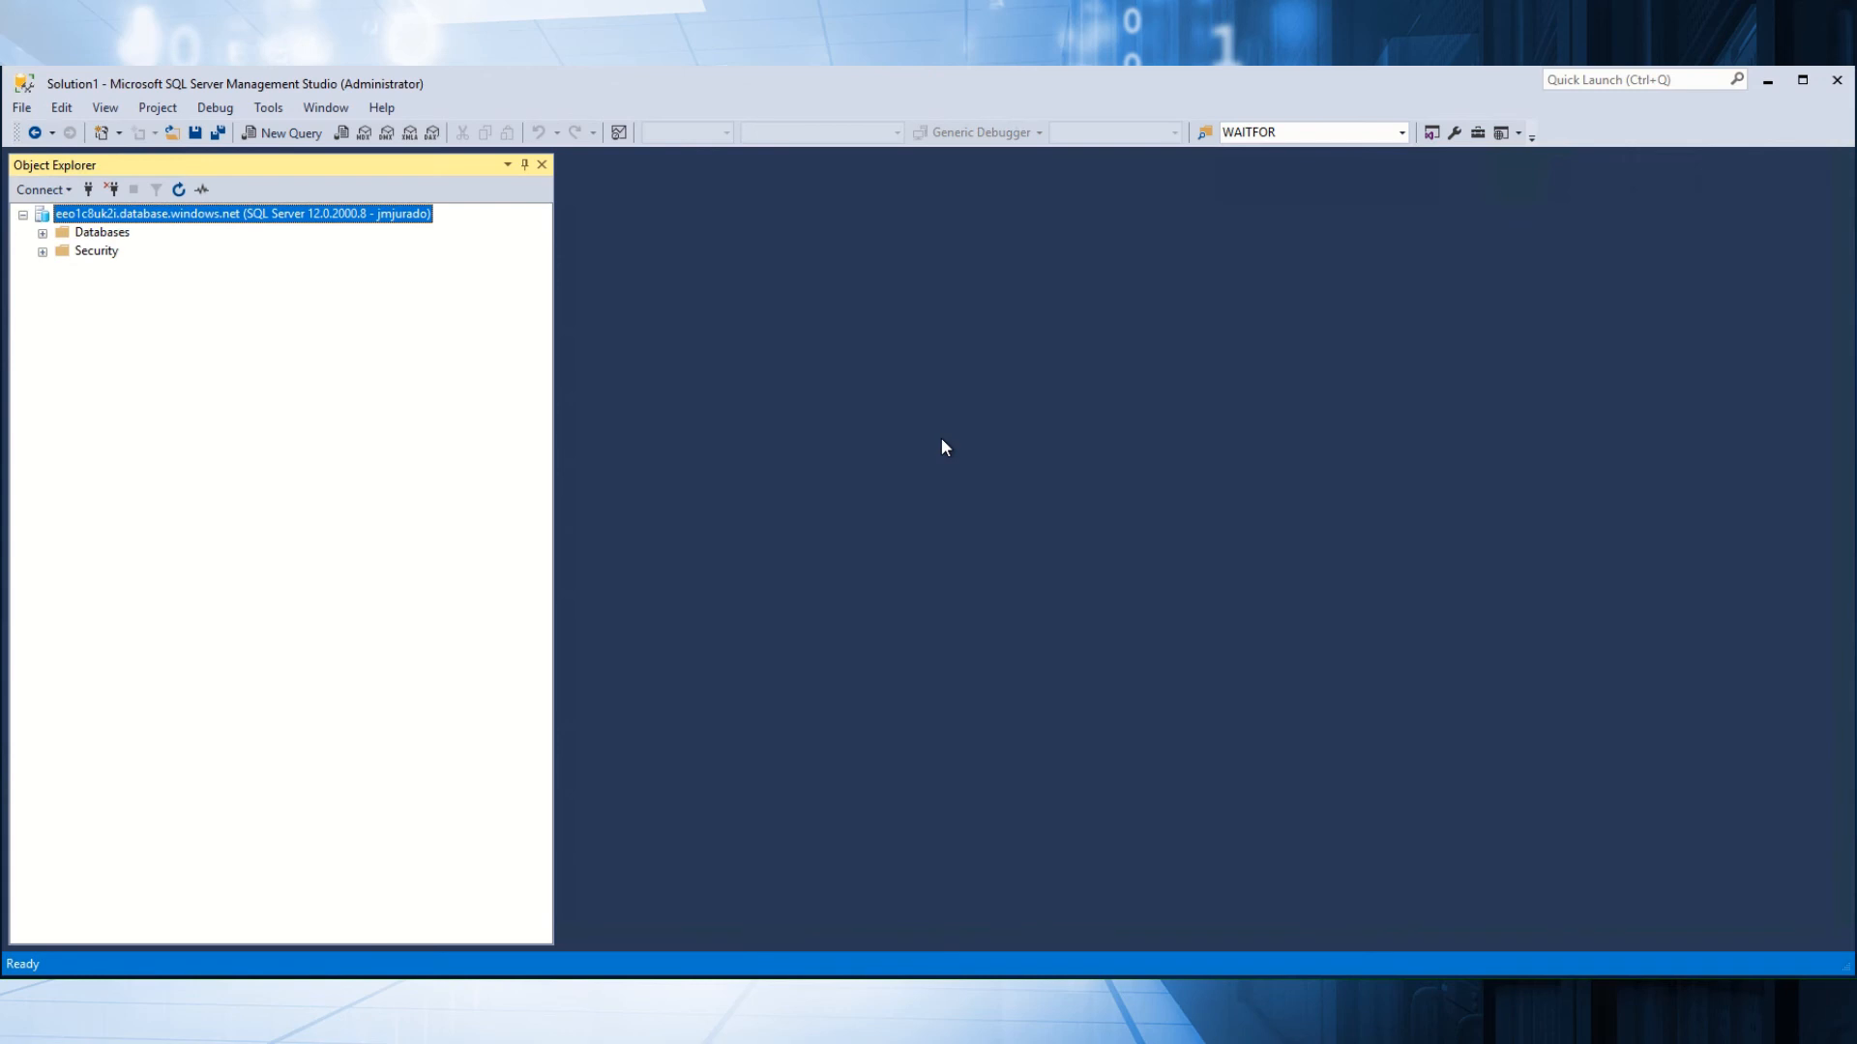
Expand Databases and DotNetExample, and open a new query on DotNetExample.
click(43, 233)
click(62, 270)
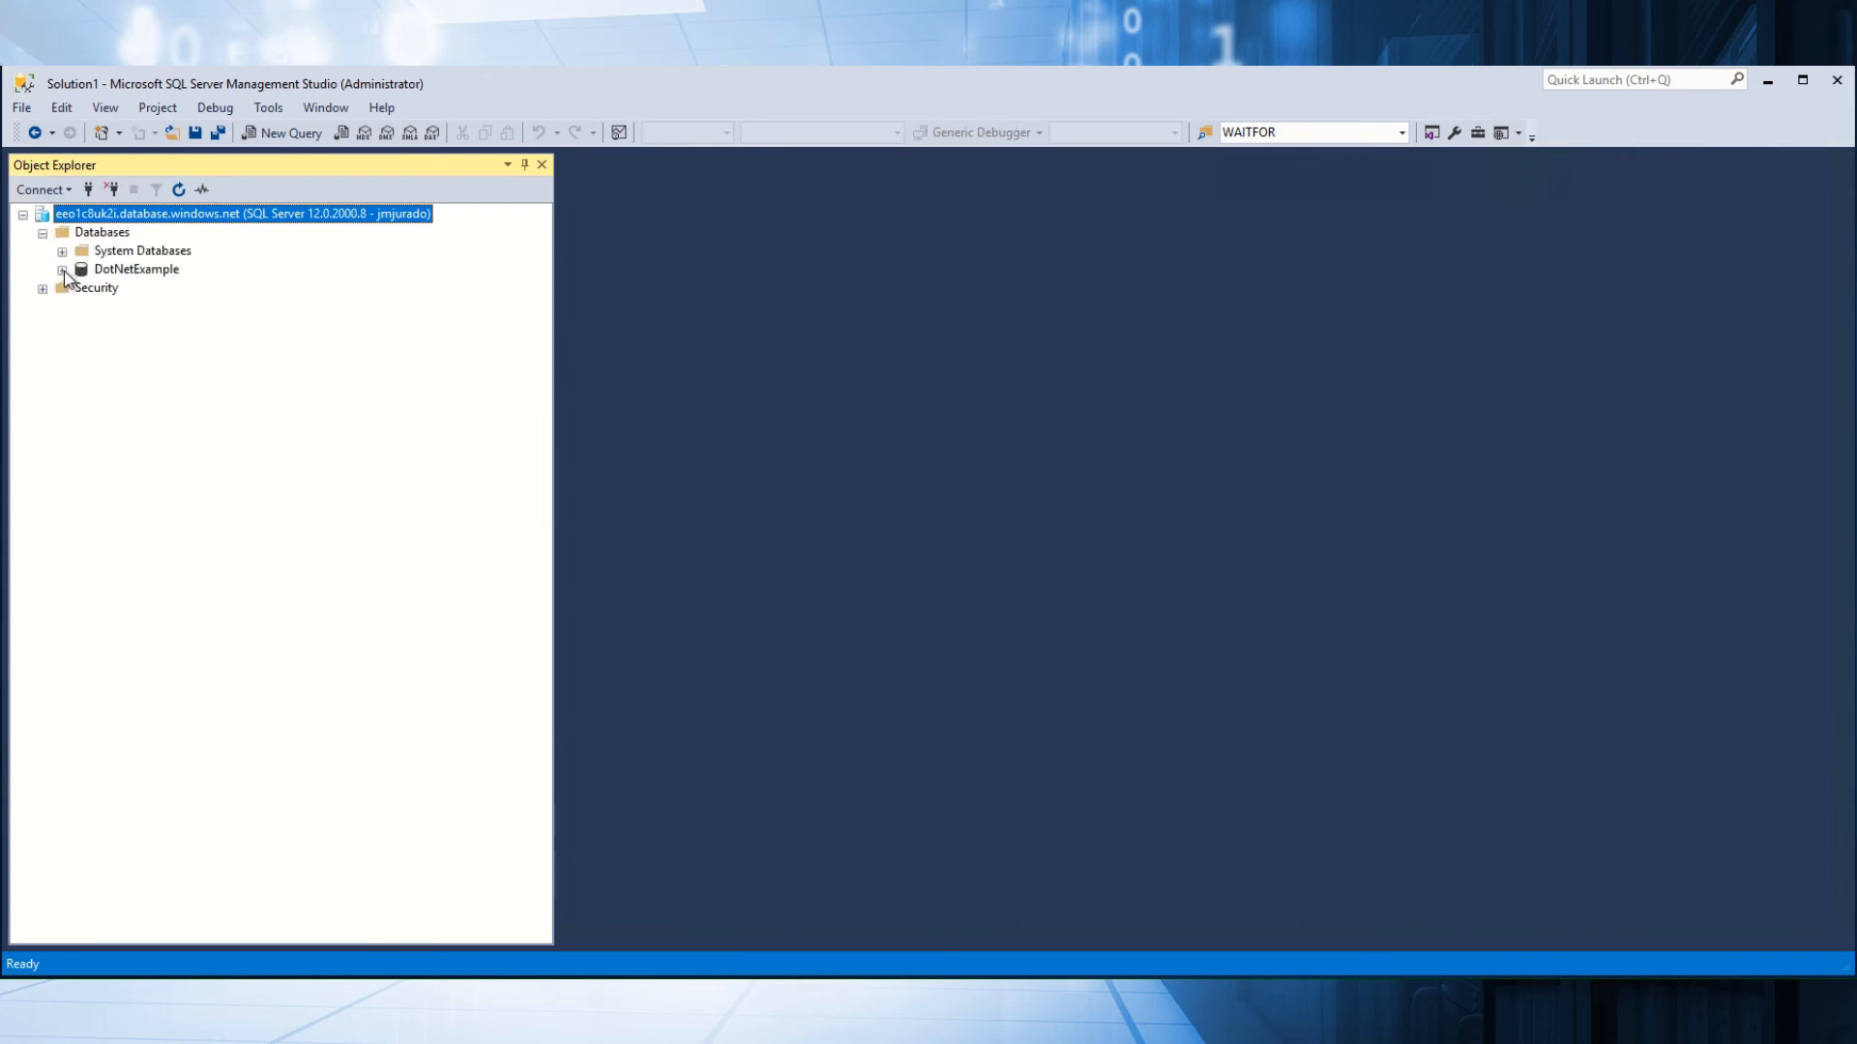
click(155, 271)
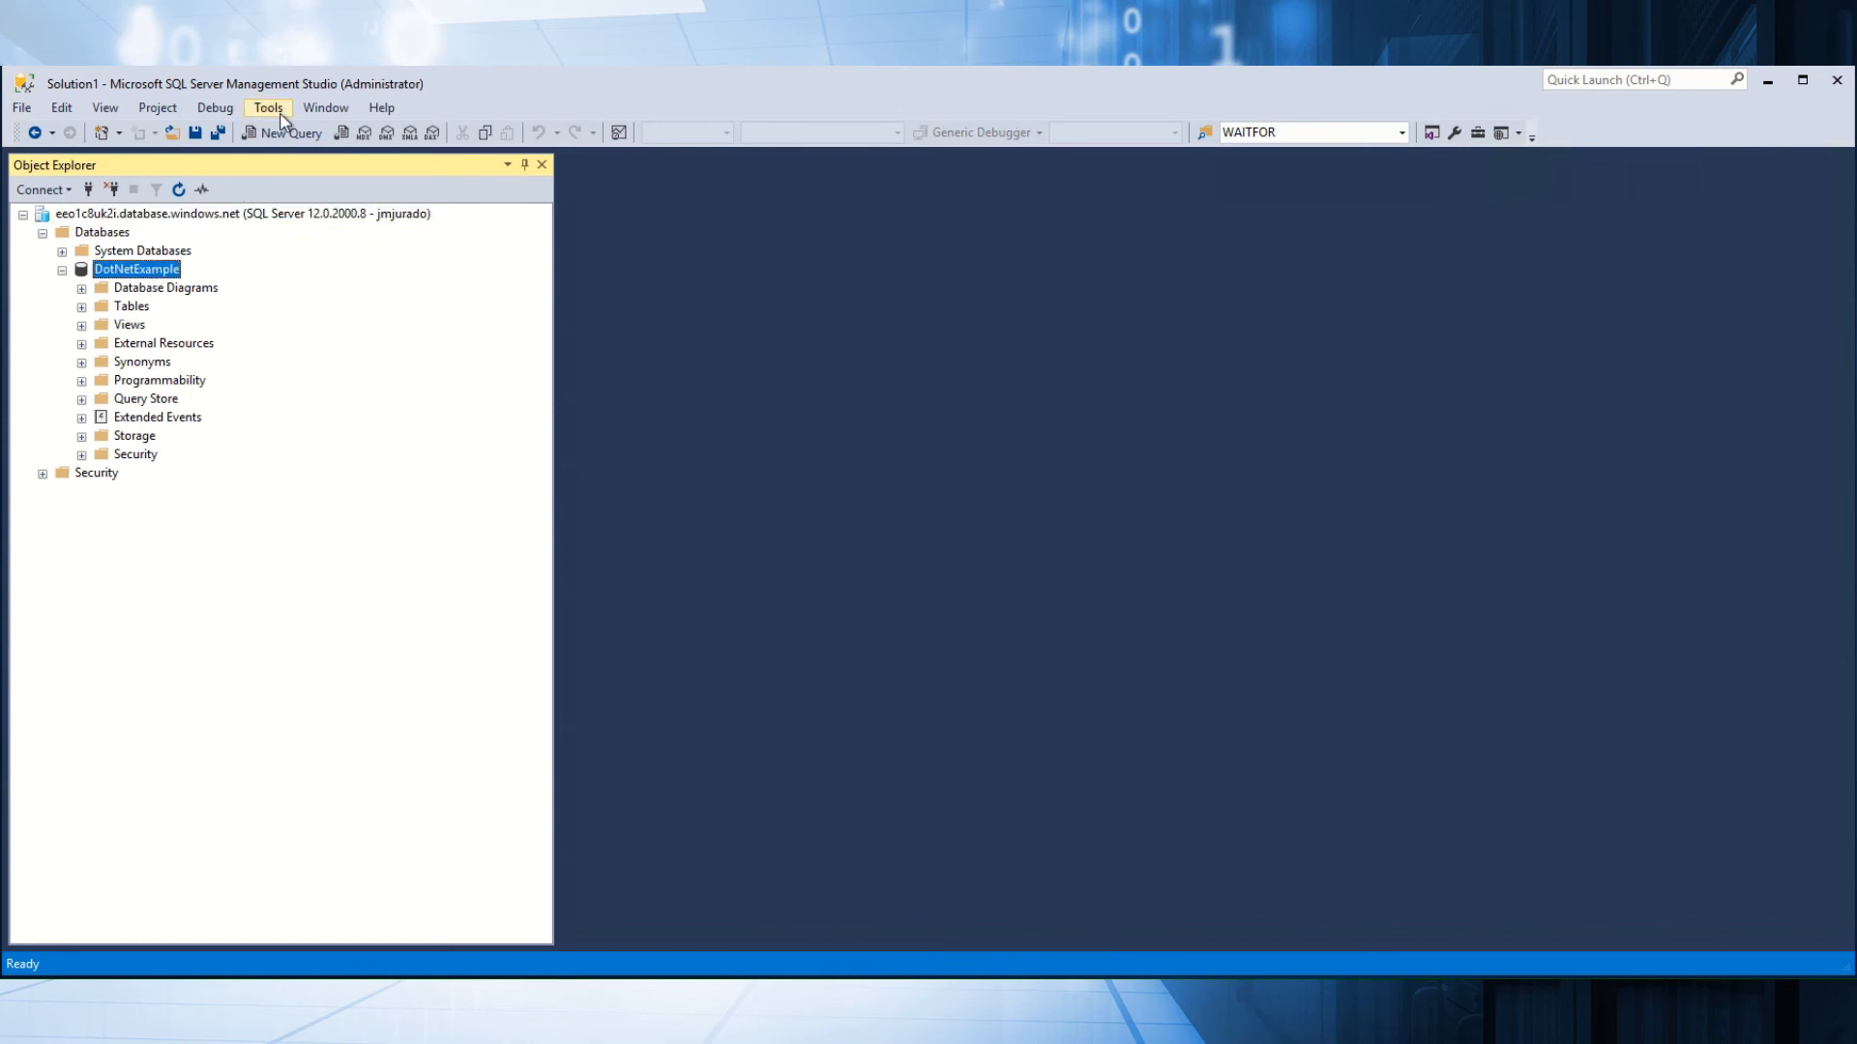
click(279, 134)
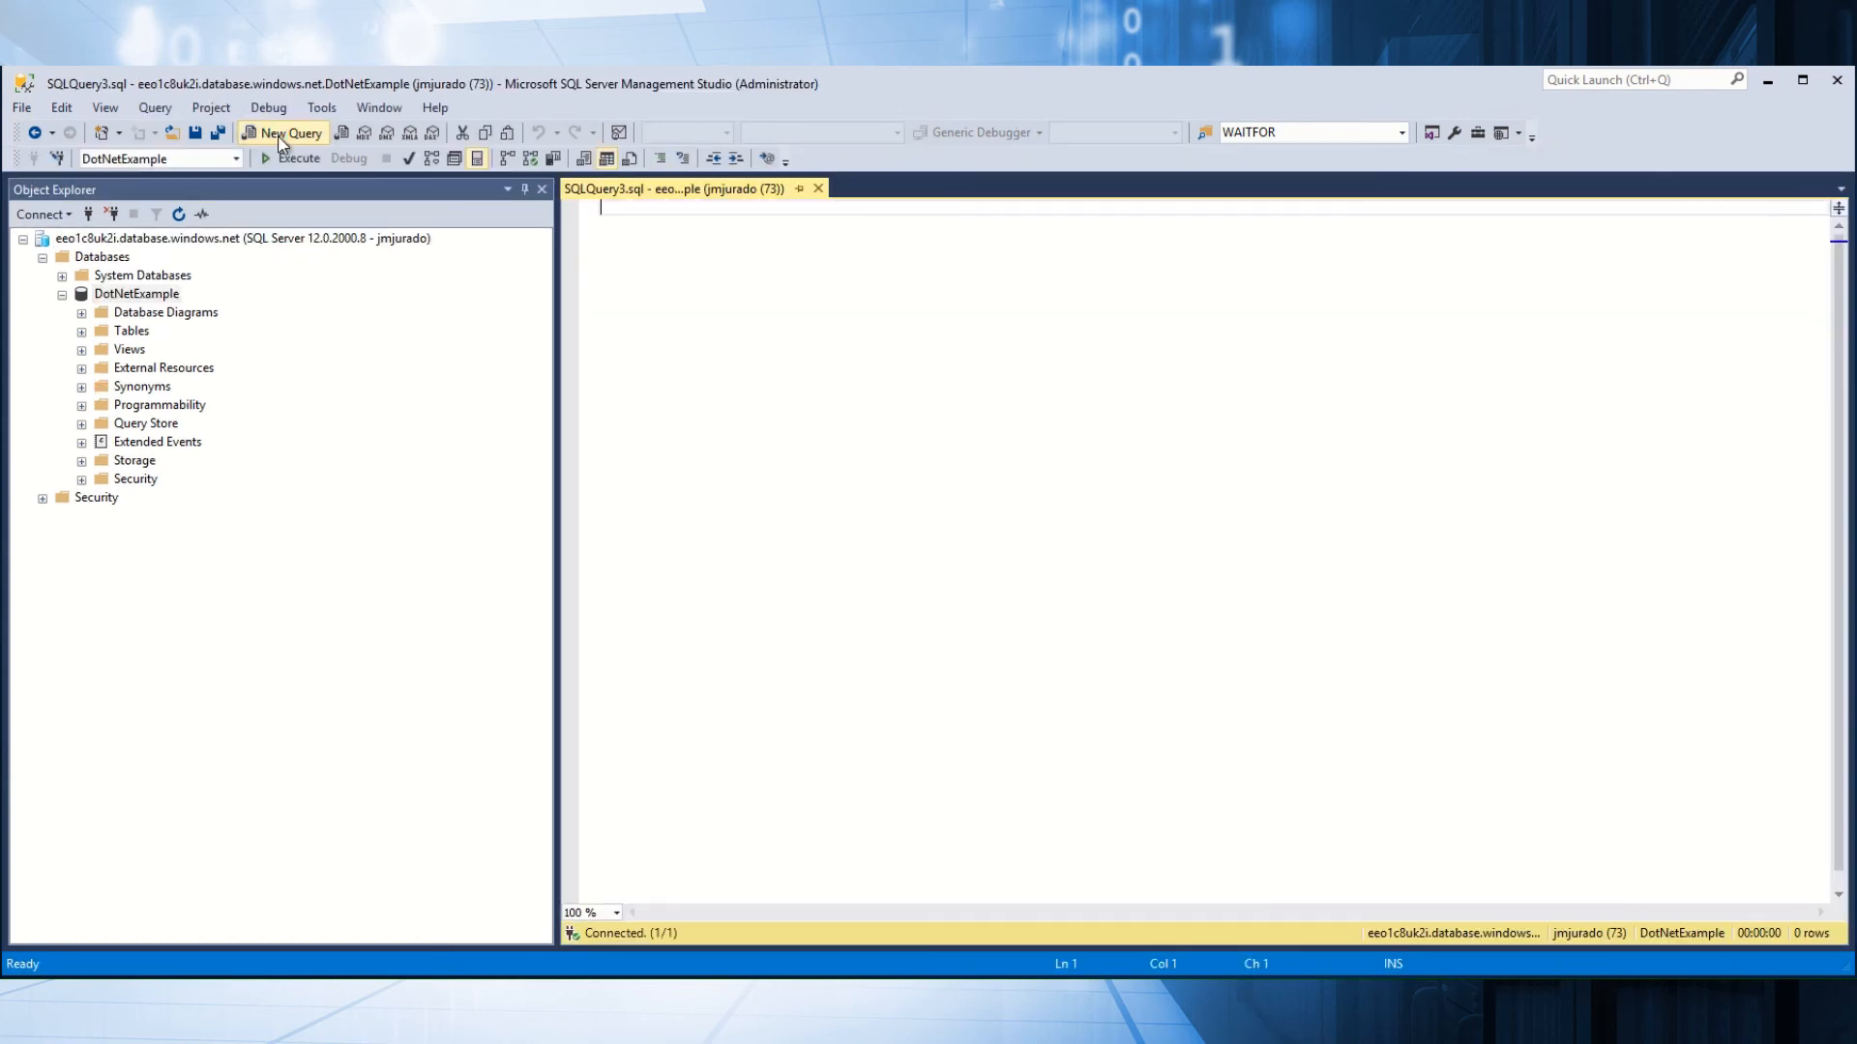
Run select * from sys.dm_exec_connections and scroll right to find client address 10.1.0.5.
text(select)
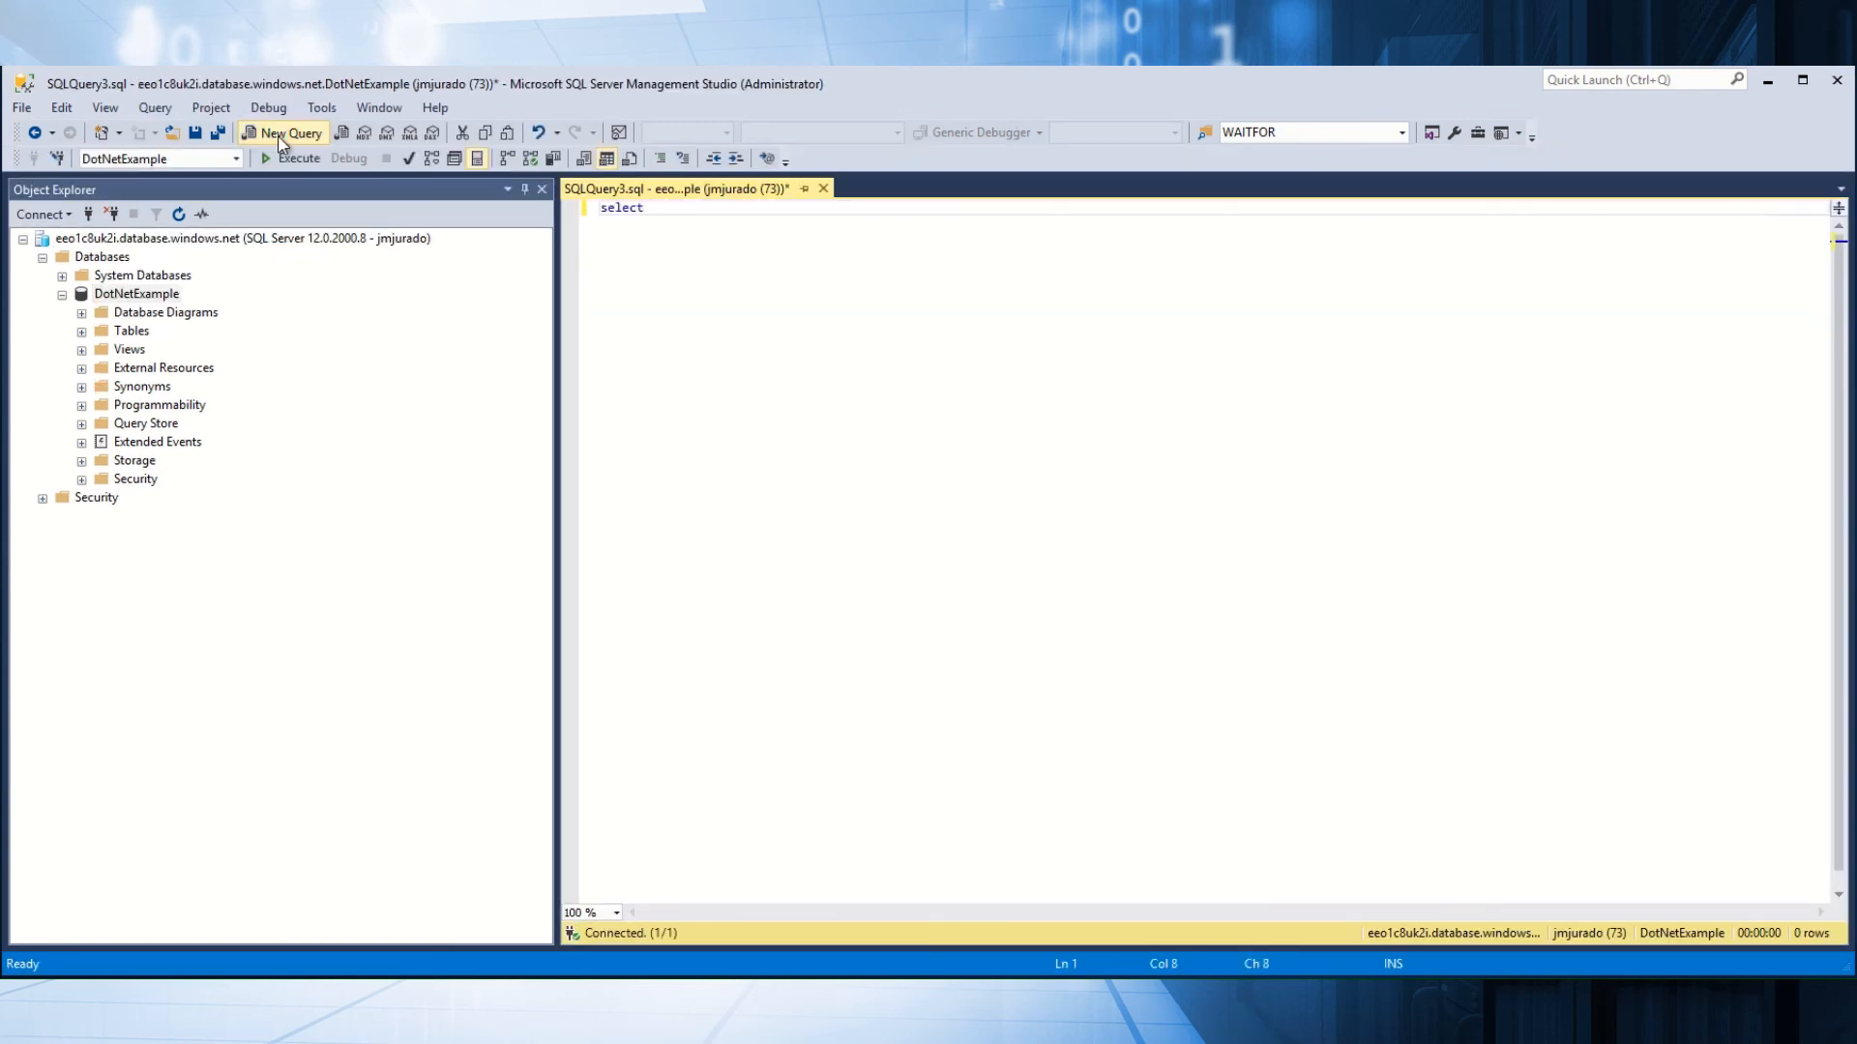
text( * from sys)
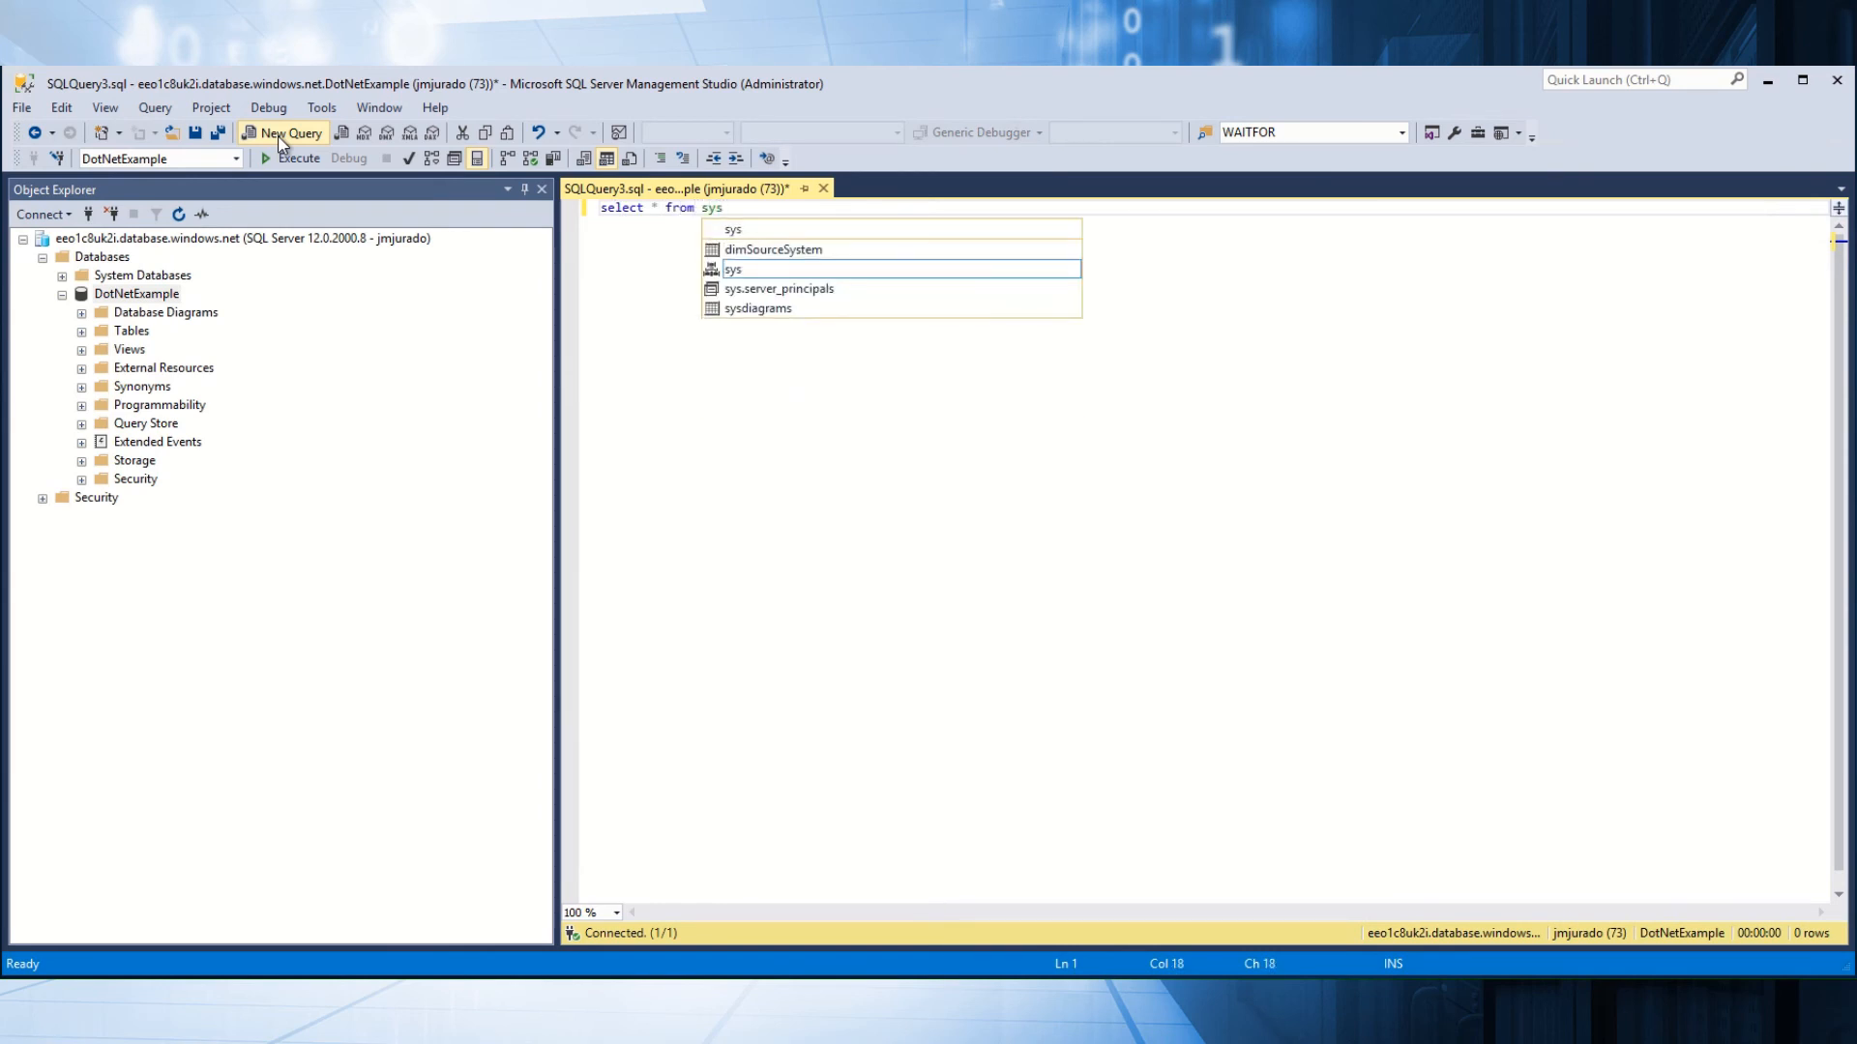
text(.dm_exec_co)
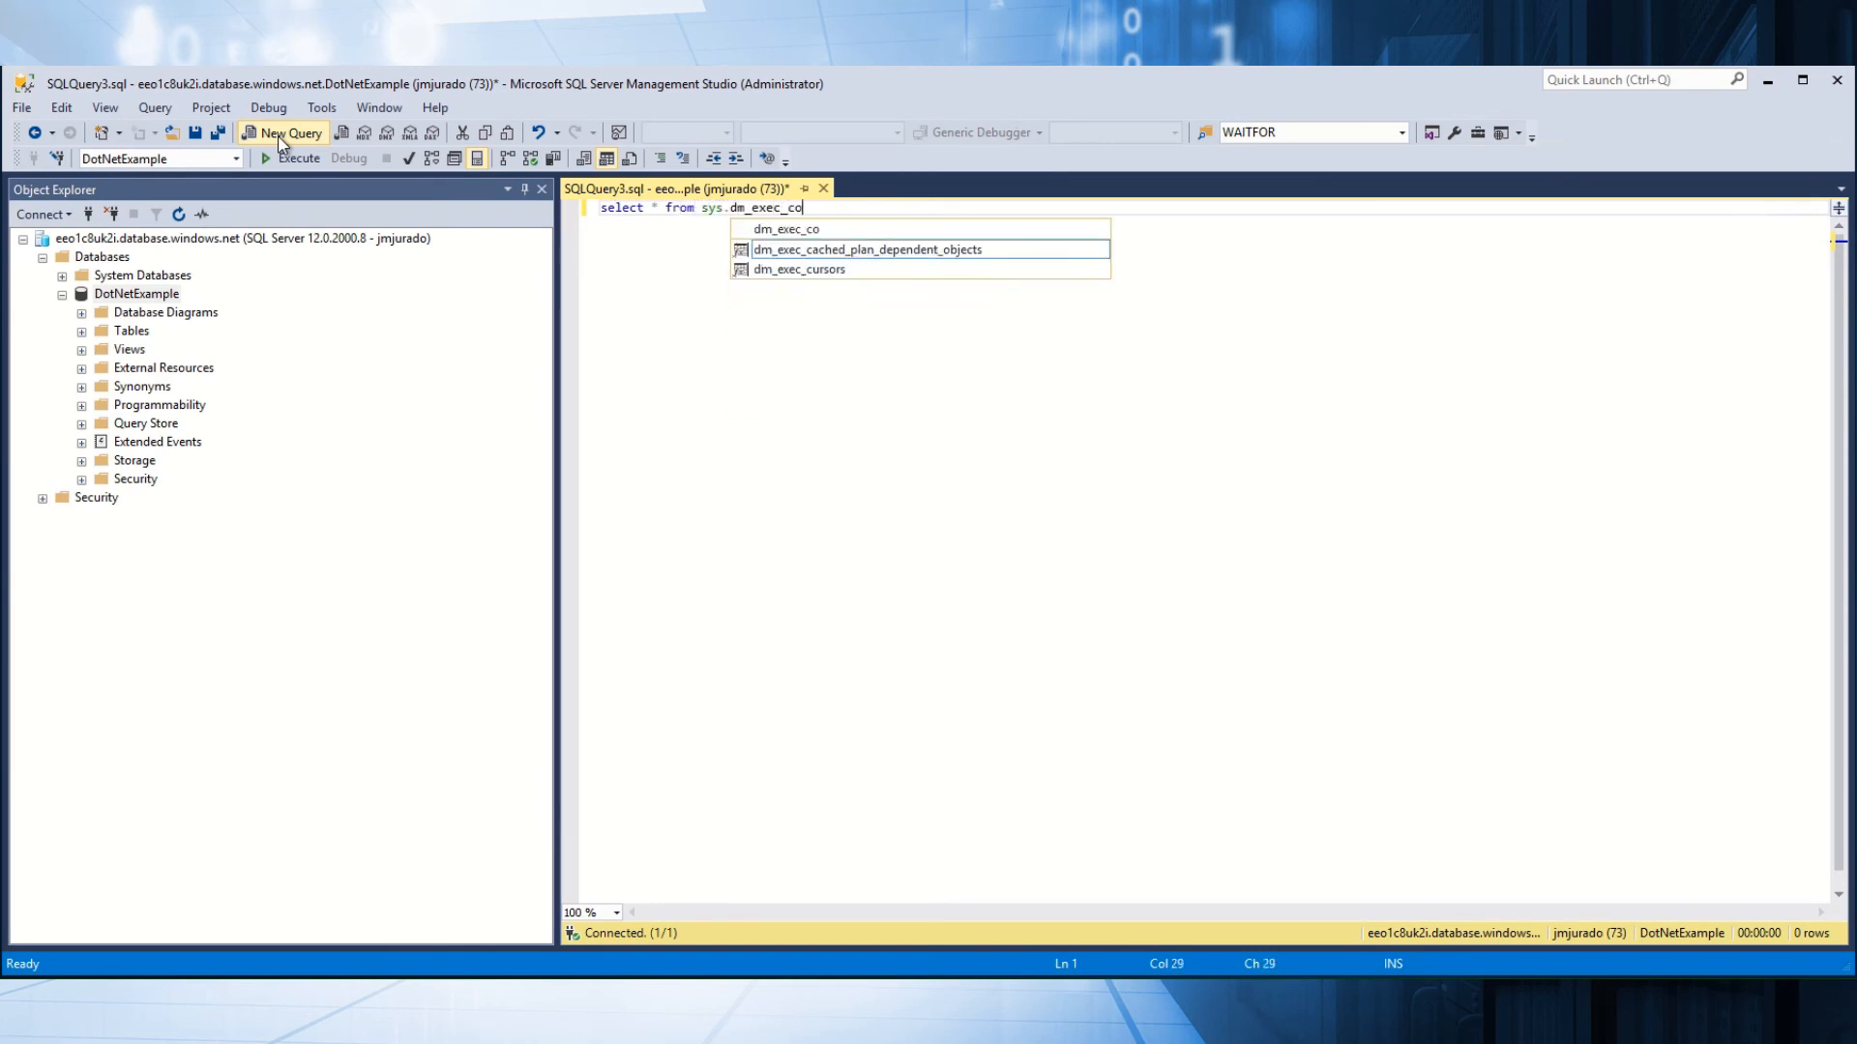
text(nnections)
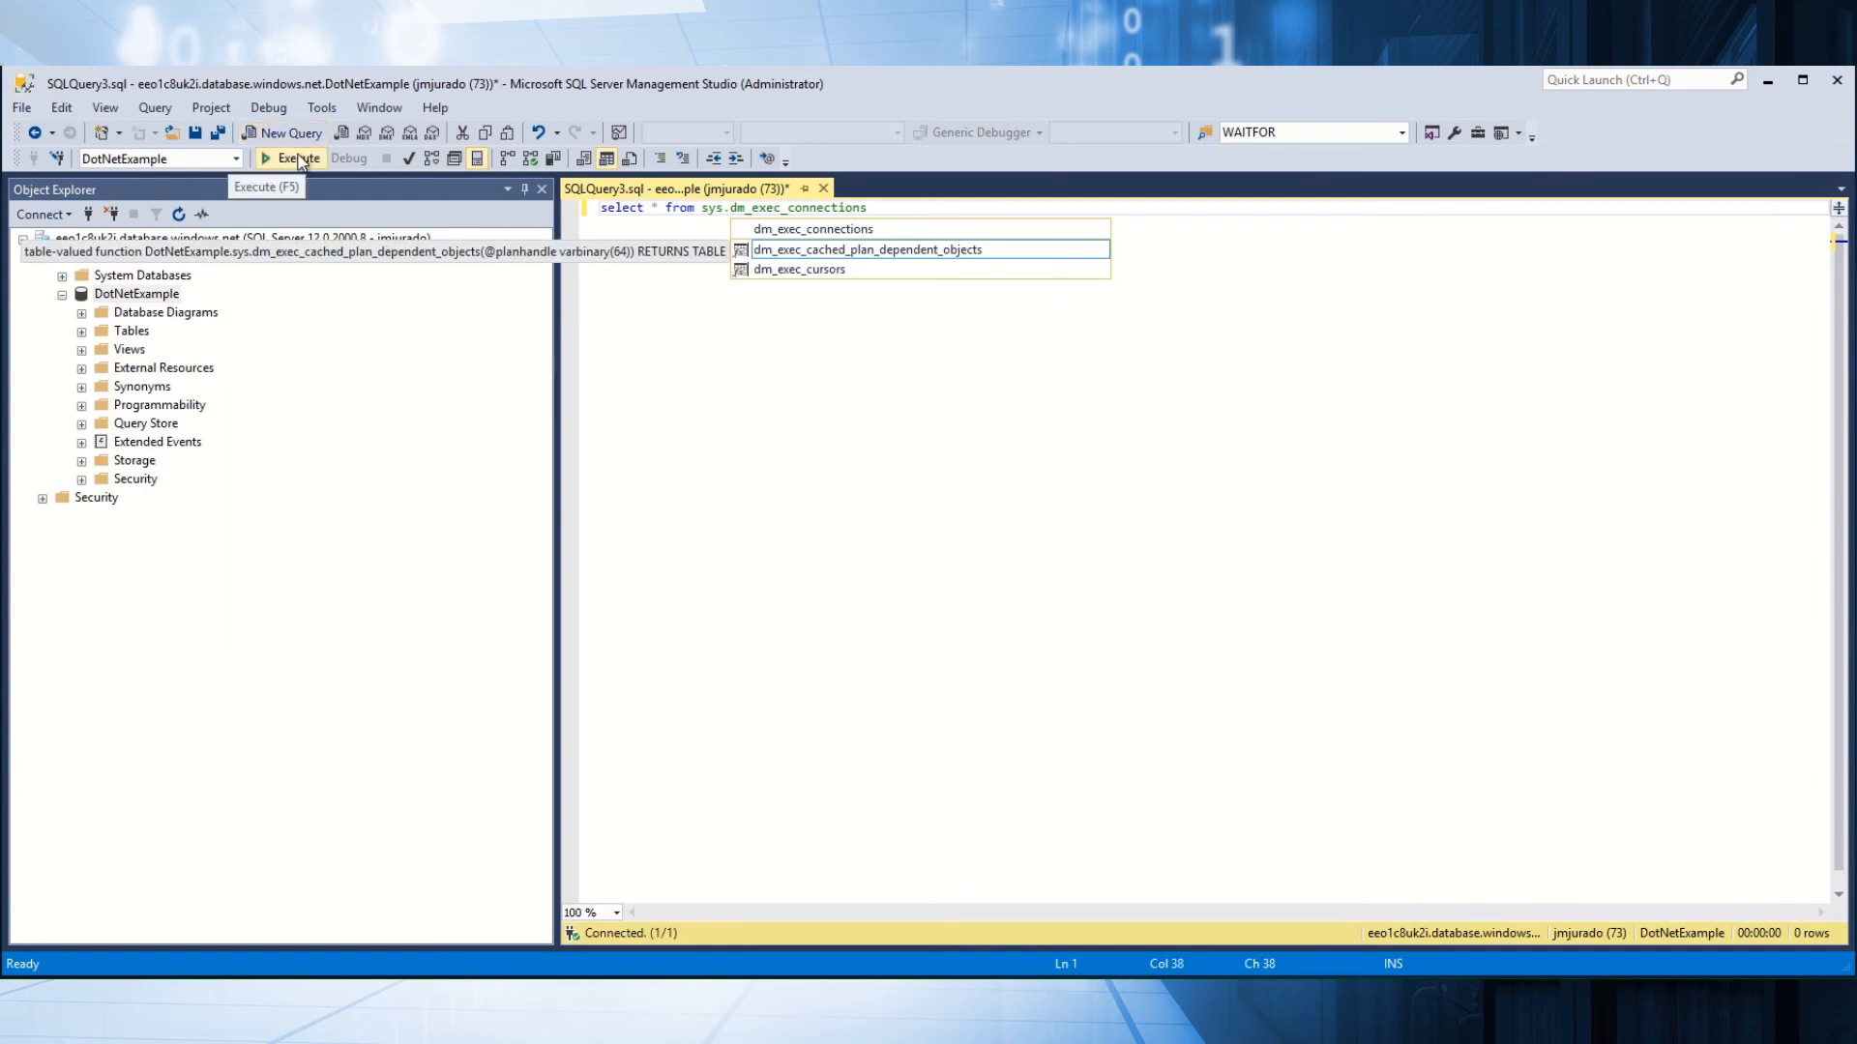
click(298, 159)
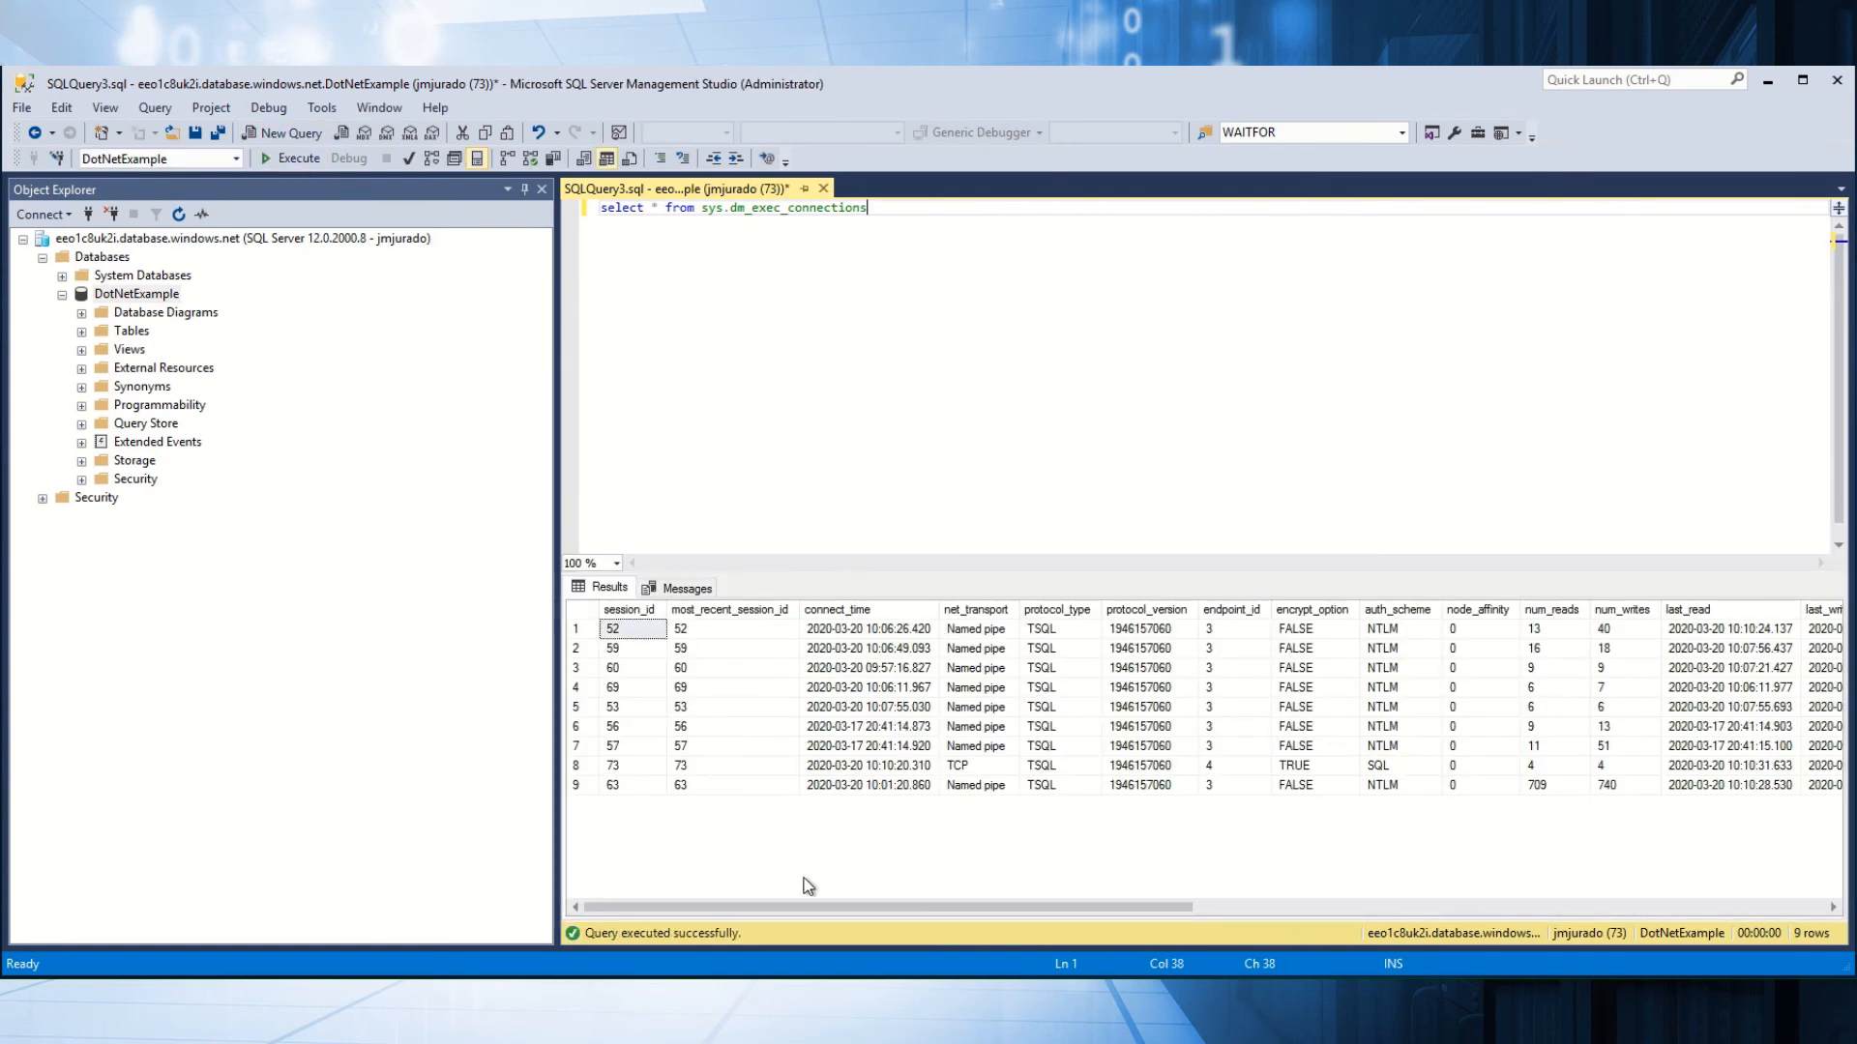
drag(899, 906, 1312, 899)
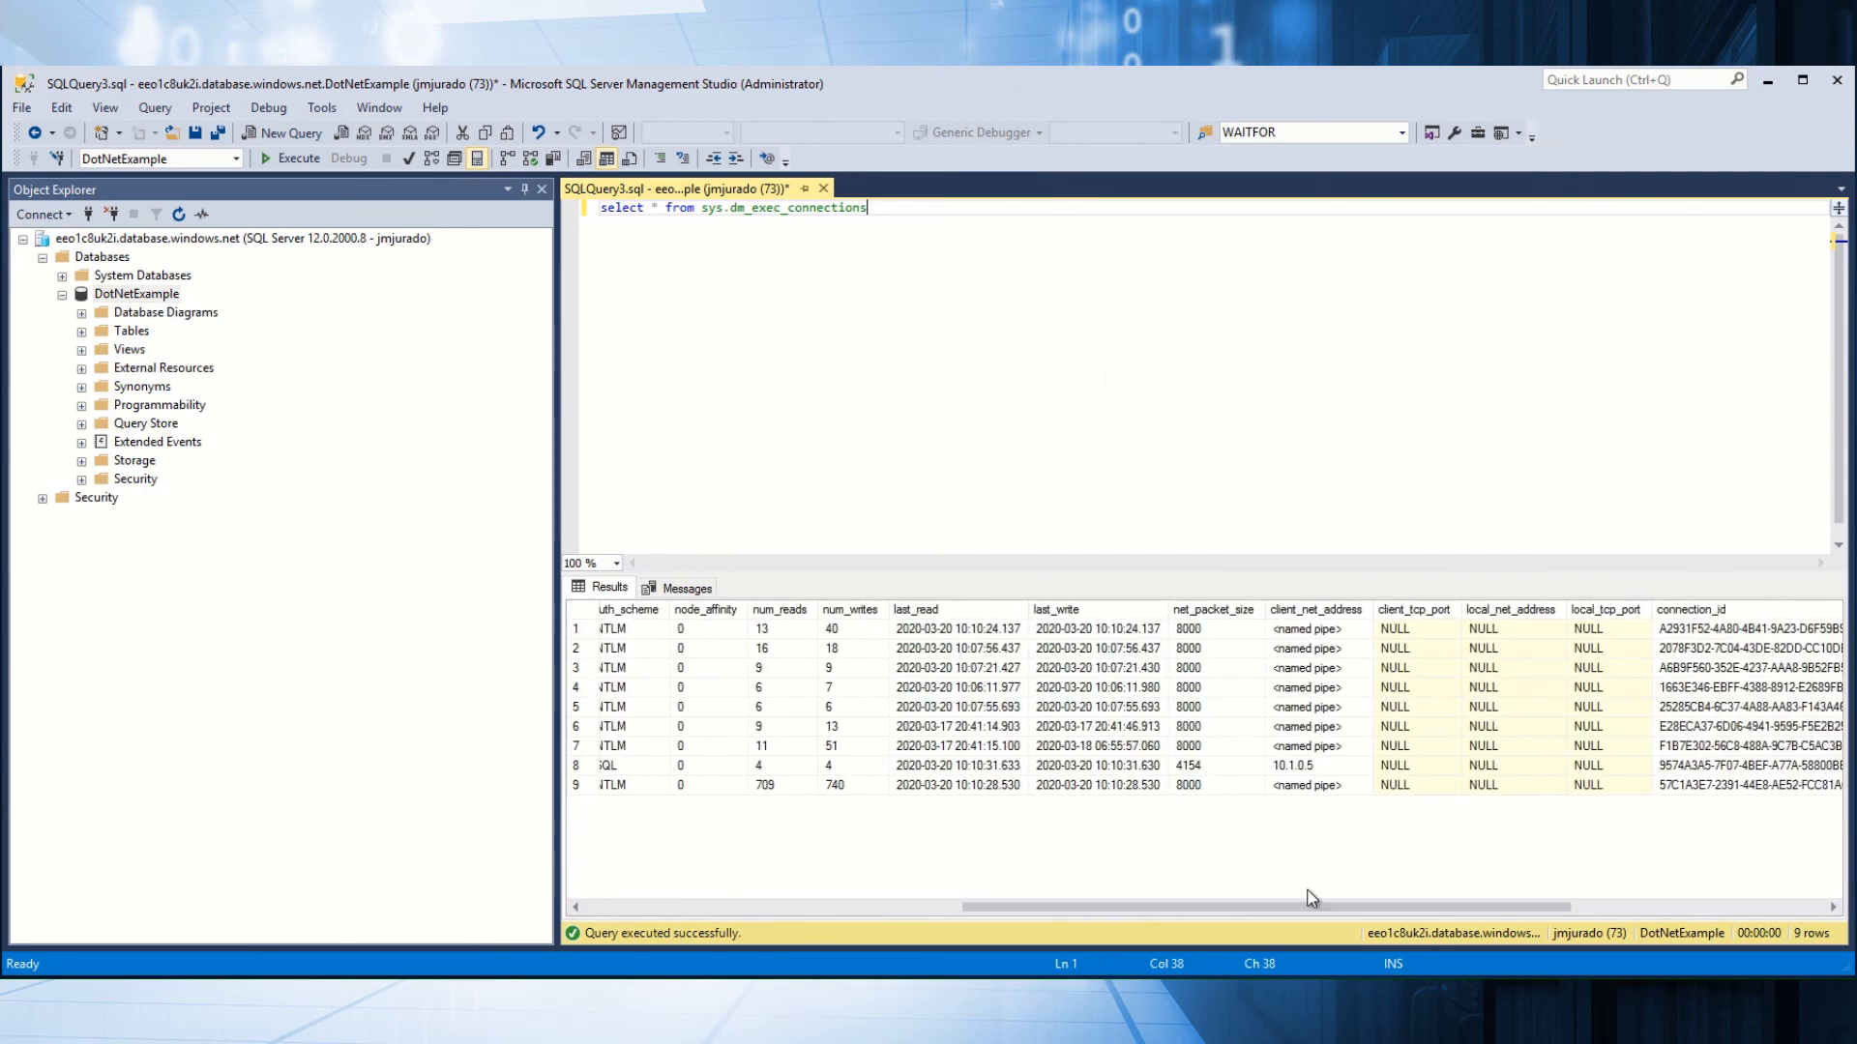